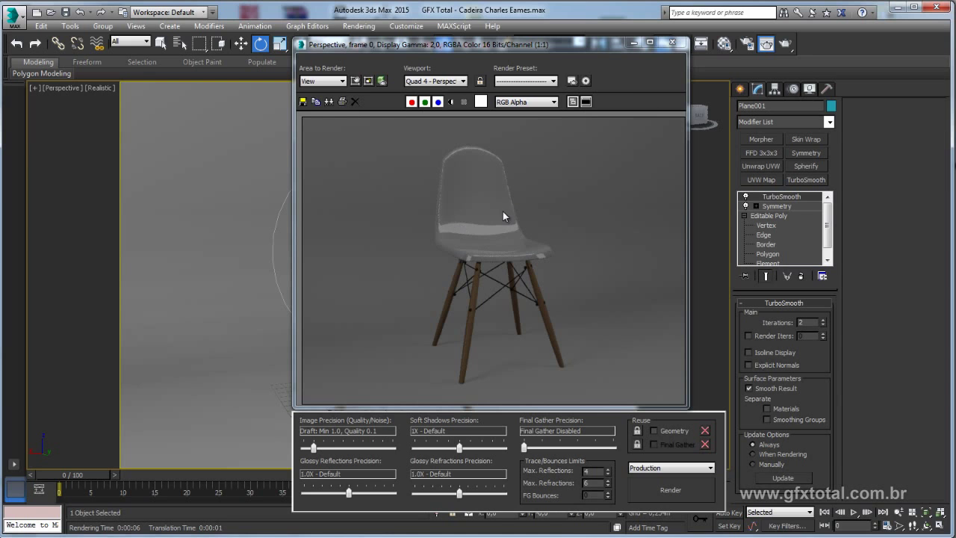
Open the Material Editor and load the assento seat sub-material of the chair's multi/sub-object material.
{"action": "left_click_drag", "start_coordinate": [622, 46], "coordinate": [416, 37]}
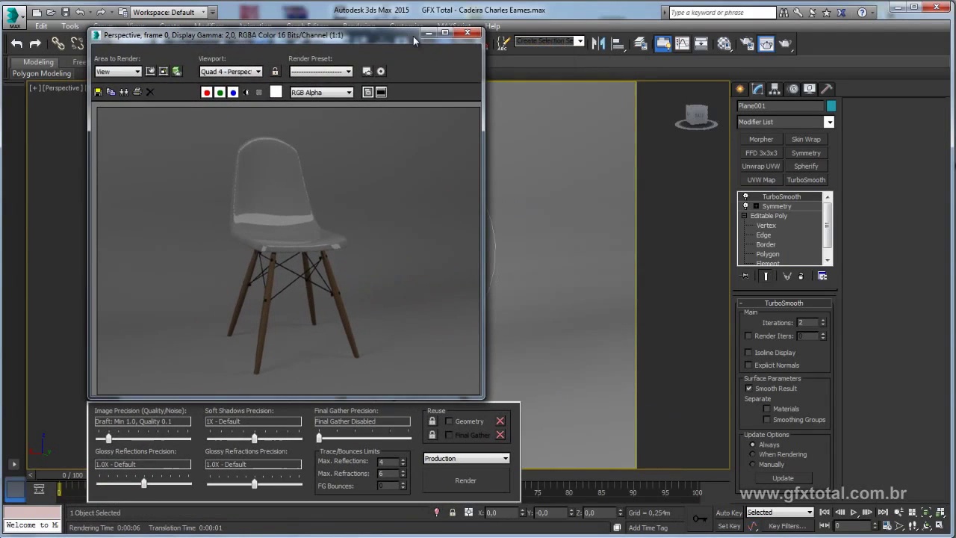
{"action": "left_click", "coordinate": [724, 43]}
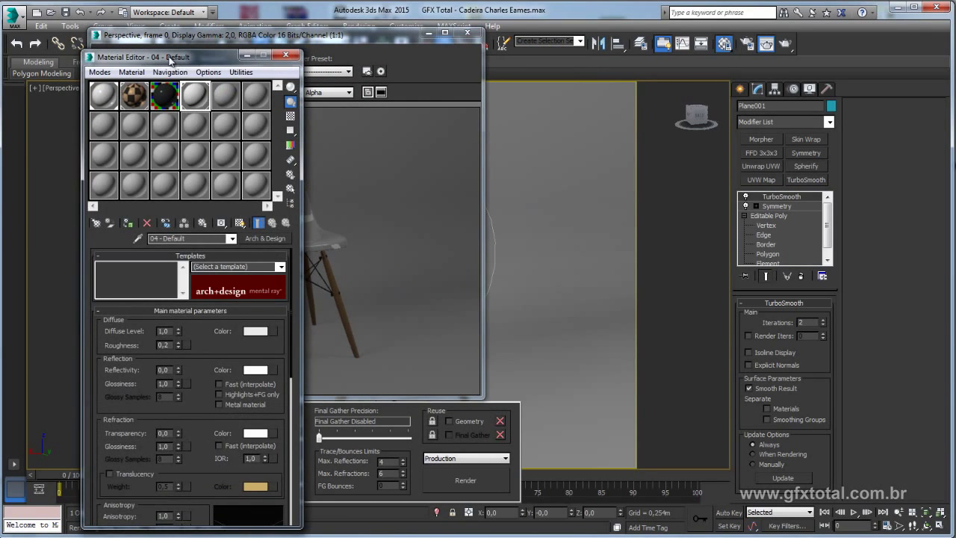
{"action": "left_click_drag", "start_coordinate": [173, 59], "coordinate": [602, 42]}
{"action": "left_click", "coordinate": [562, 76]}
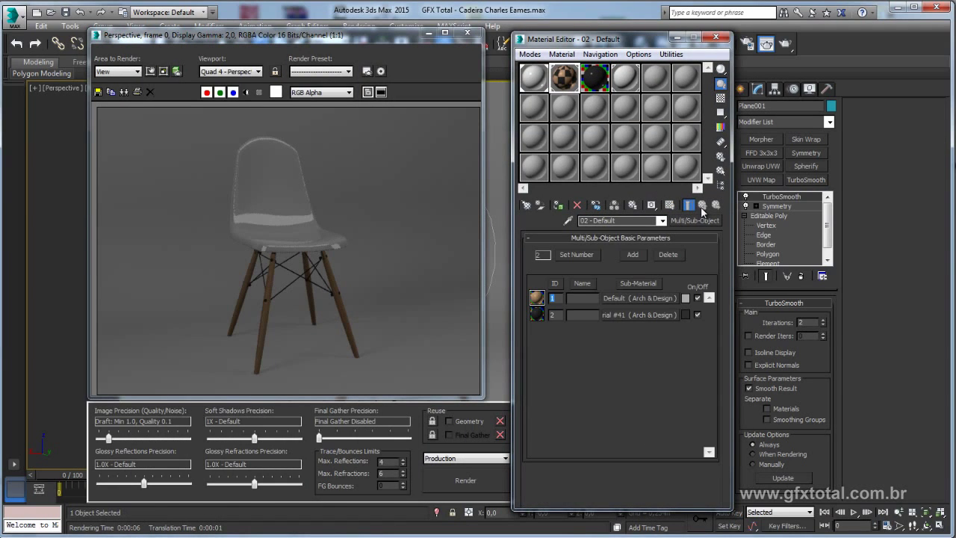
{"action": "left_click", "coordinate": [538, 83]}
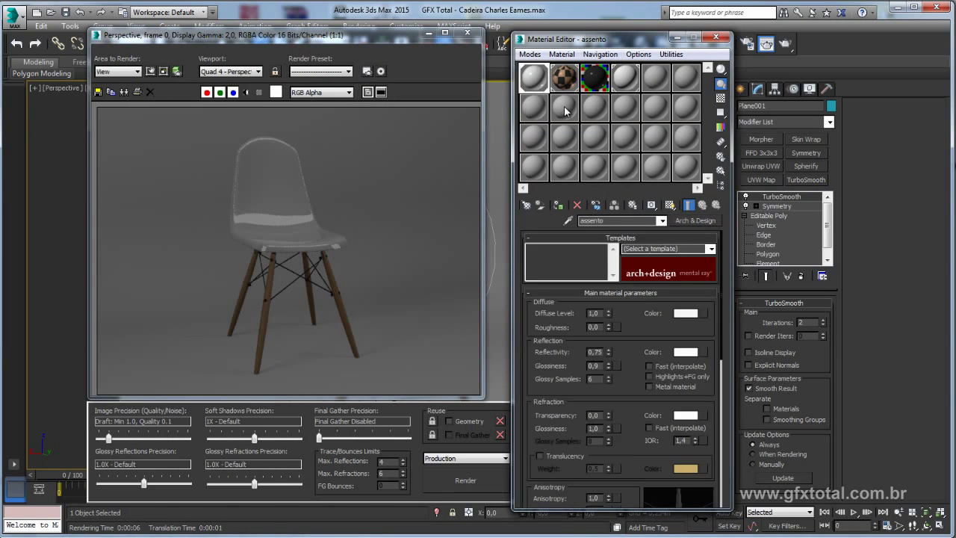
Give the assento material reflectivity 0,5, glossiness 0,7 and 32 glossy samples.
{"action": "scroll", "coordinate": [632, 336], "scroll_direction": "down", "scroll_amount": 2}
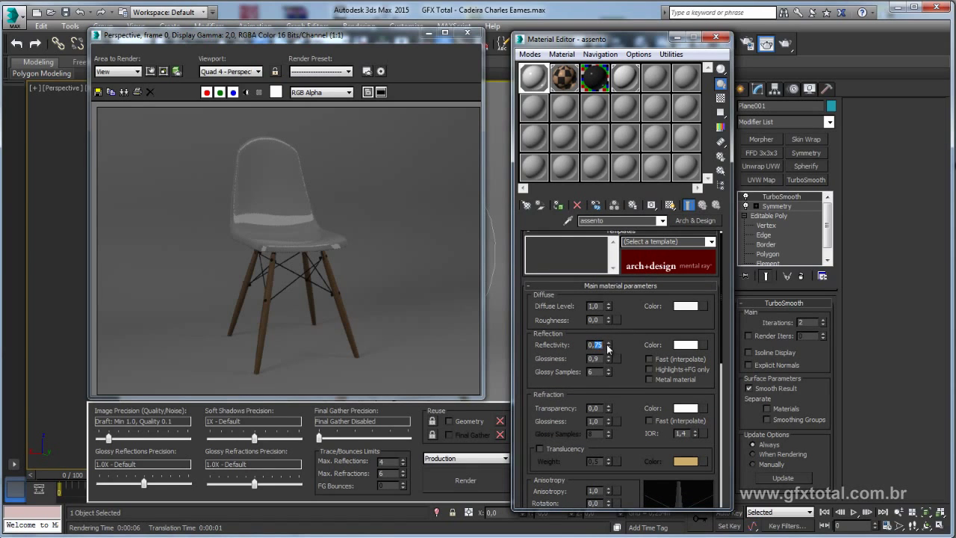
{"action": "type", "text": "5"}
{"action": "key", "text": "Tab"}
{"action": "key", "text": "Tab"}
{"action": "type", "text": "8"}
{"action": "type", "text": "0,7"}
{"action": "key", "text": "Return"}
Render only a small region box placed over the chair's seat.
{"action": "left_click", "coordinate": [151, 71]}
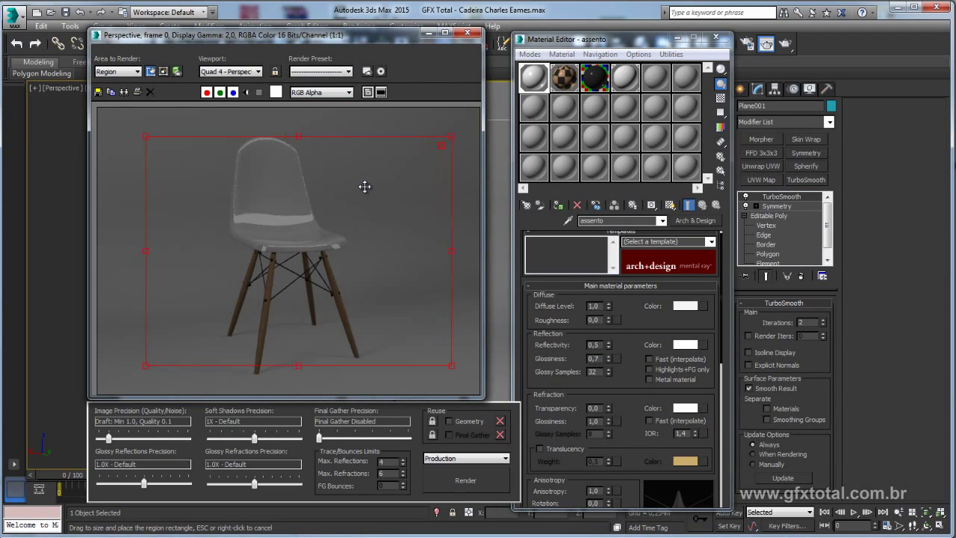
{"action": "left_click_drag", "start_coordinate": [464, 350], "coordinate": [237, 332]}
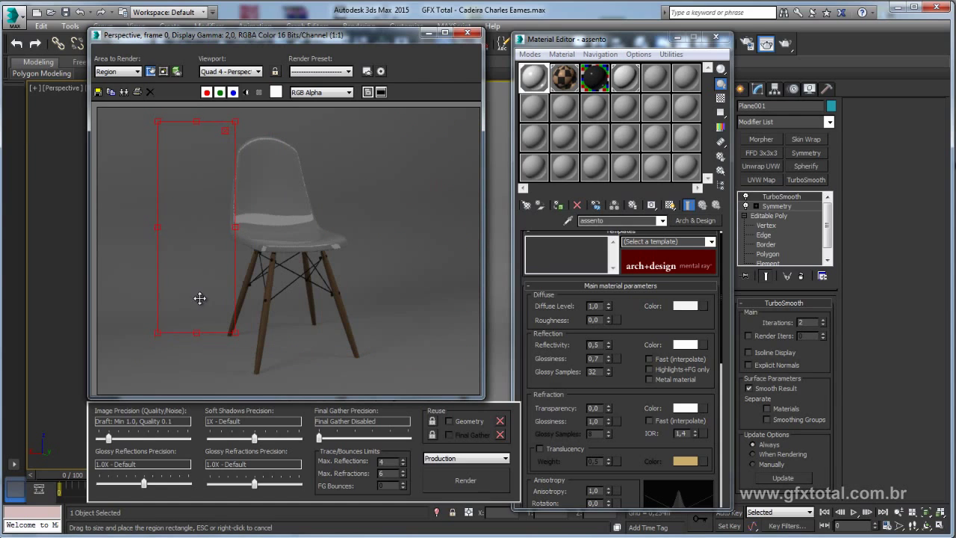
{"action": "mouse_move", "coordinate": [199, 298]}
{"action": "left_mouse_down"}
{"action": "mouse_move", "coordinate": [326, 293]}
{"action": "mouse_move", "coordinate": [318, 290]}
{"action": "left_mouse_up"}
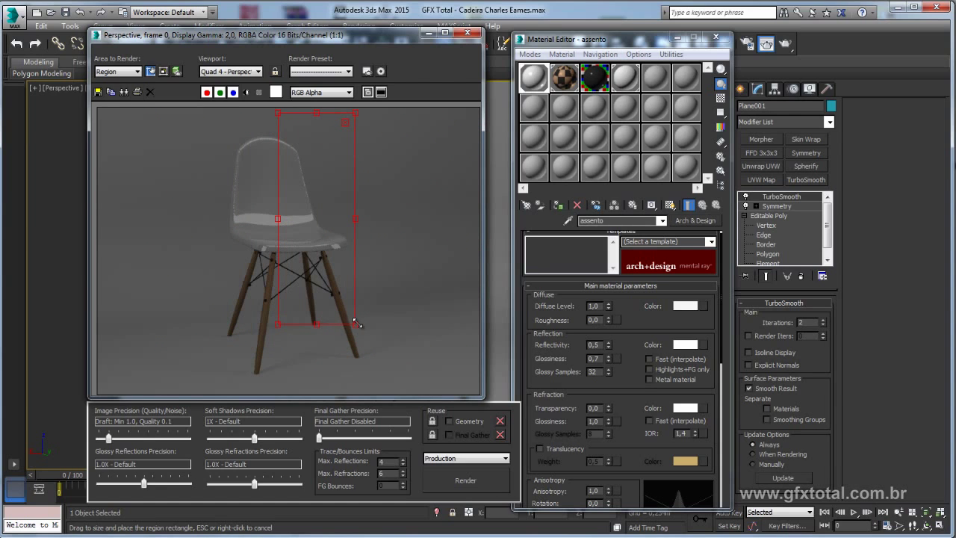
{"action": "mouse_move", "coordinate": [357, 323]}
{"action": "left_mouse_down"}
{"action": "mouse_move", "coordinate": [353, 263]}
{"action": "mouse_move", "coordinate": [328, 251]}
{"action": "left_mouse_up"}
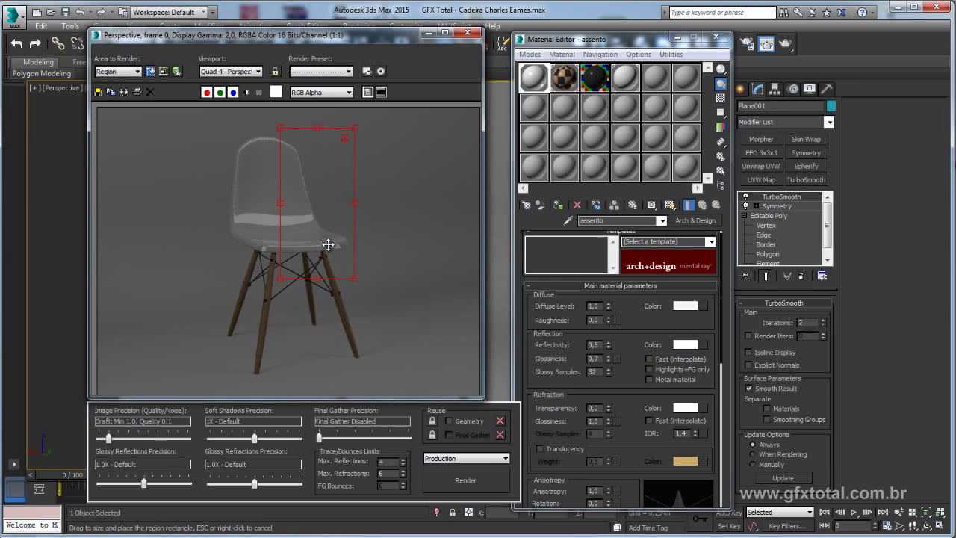
{"action": "left_click", "coordinate": [490, 486]}
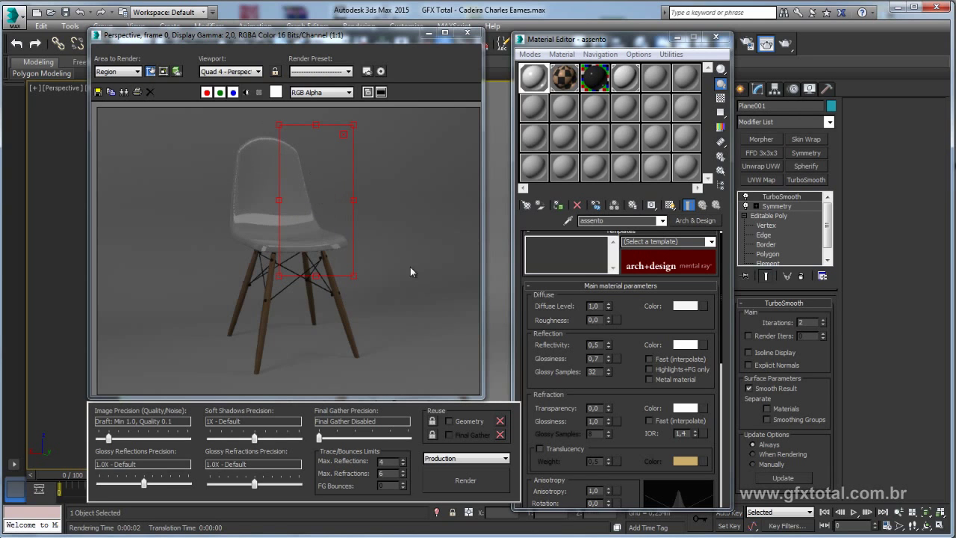
Make the reflection colour mid-grey, re-render a widened seat region, then restore View render area.
{"action": "left_click", "coordinate": [684, 344]}
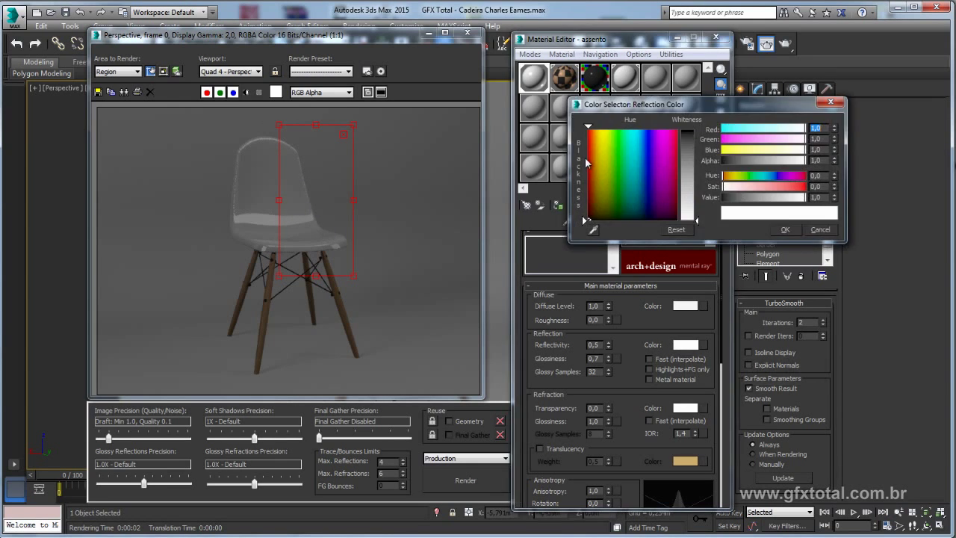
{"action": "left_click_drag", "start_coordinate": [697, 221], "coordinate": [699, 177]}
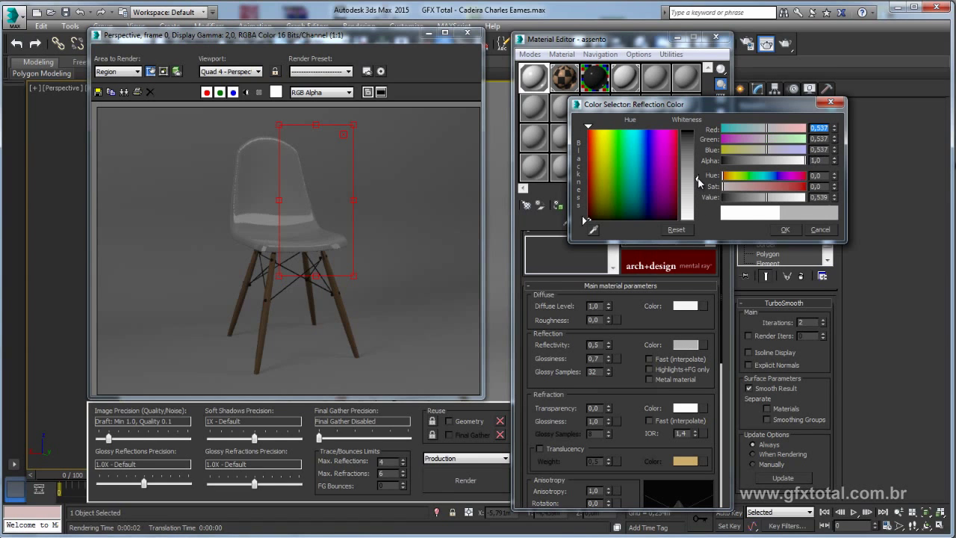
{"action": "left_click", "coordinate": [784, 230]}
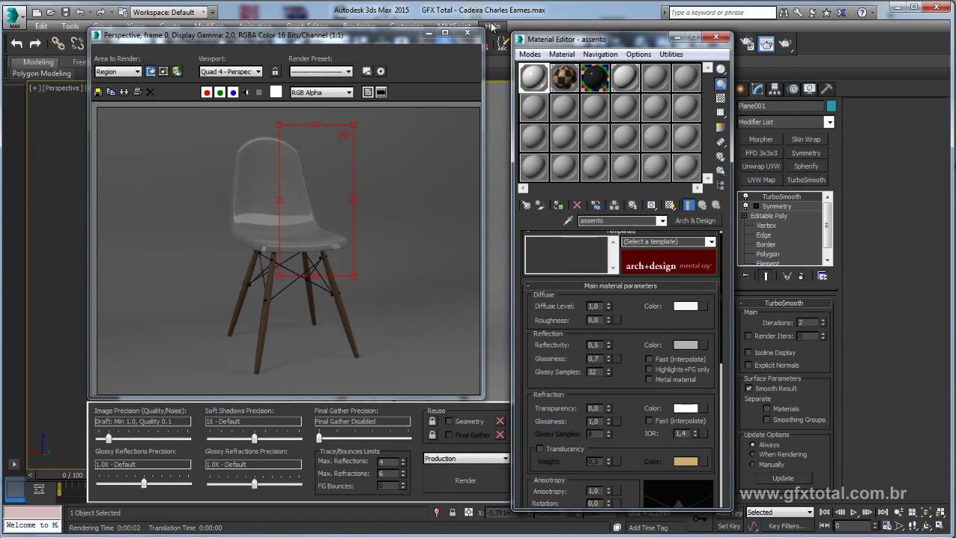
{"action": "left_click", "coordinate": [785, 43]}
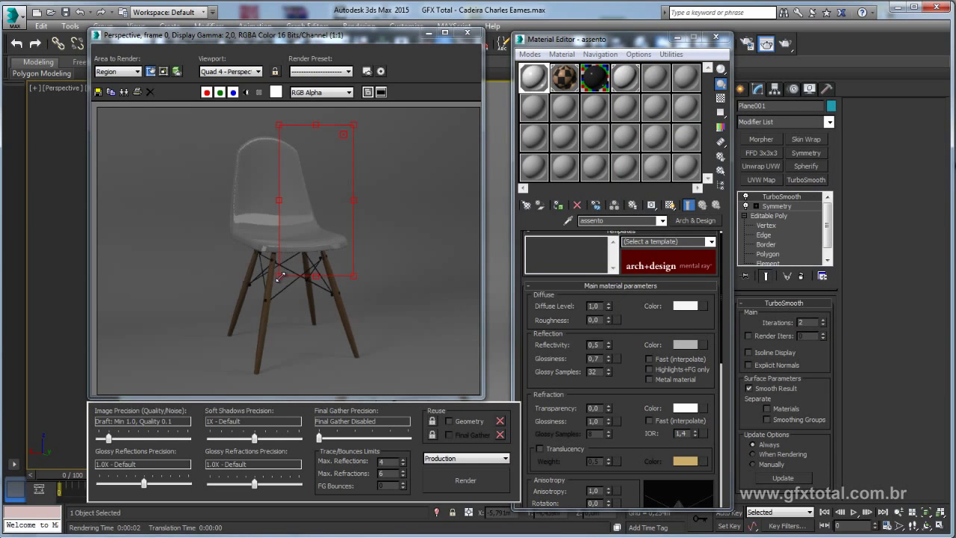
{"action": "left_click_drag", "start_coordinate": [279, 275], "coordinate": [208, 276]}
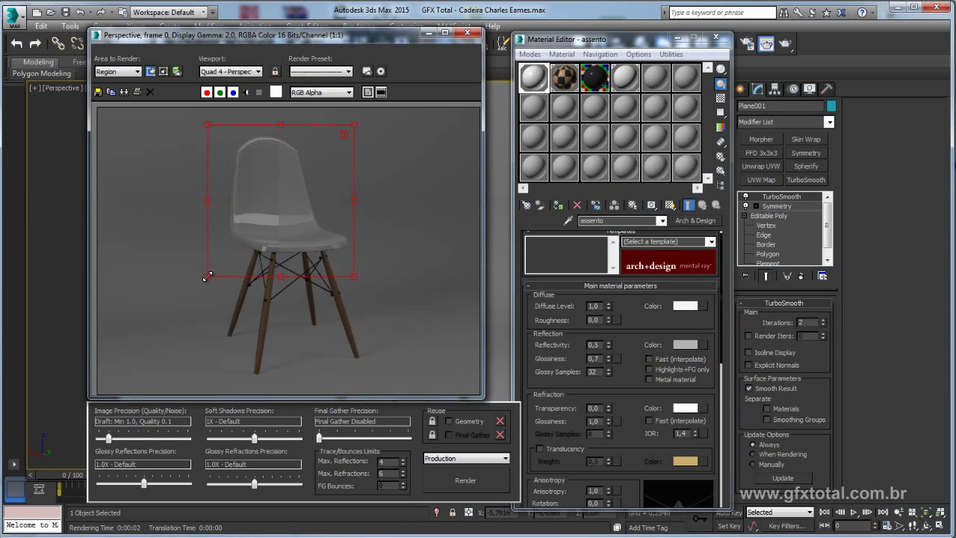
{"action": "left_click", "coordinate": [784, 44]}
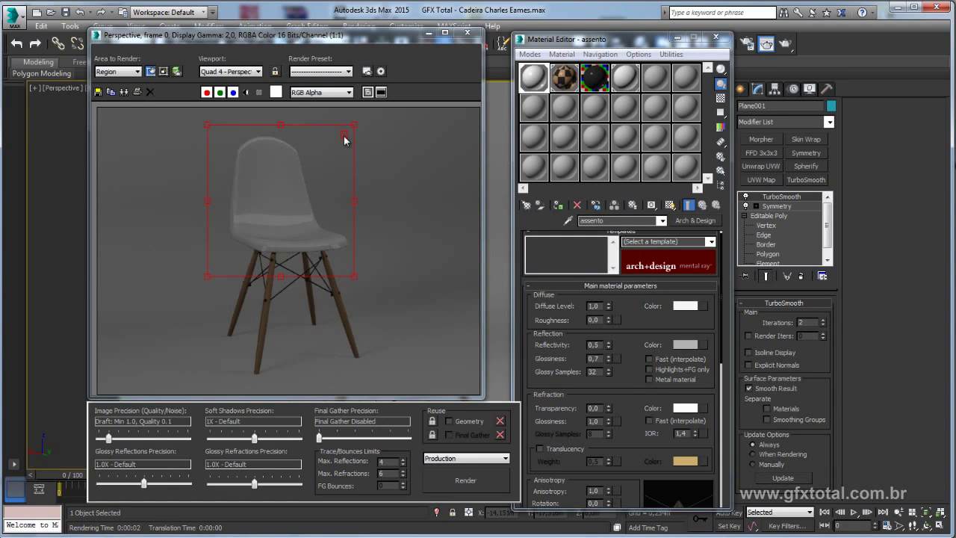
{"action": "left_click", "coordinate": [122, 72]}
{"action": "left_click", "coordinate": [112, 81]}
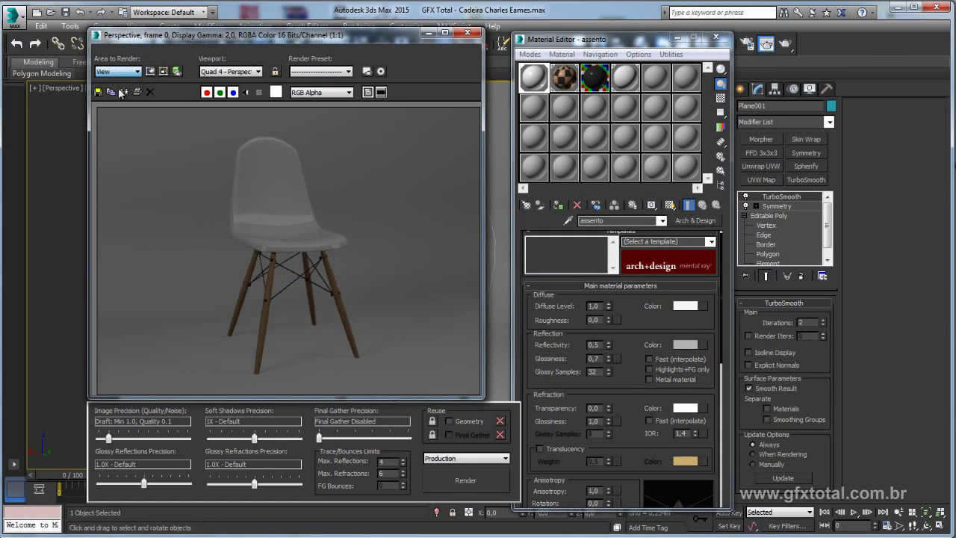
{"action": "left_click_drag", "start_coordinate": [612, 40], "coordinate": [644, 40]}
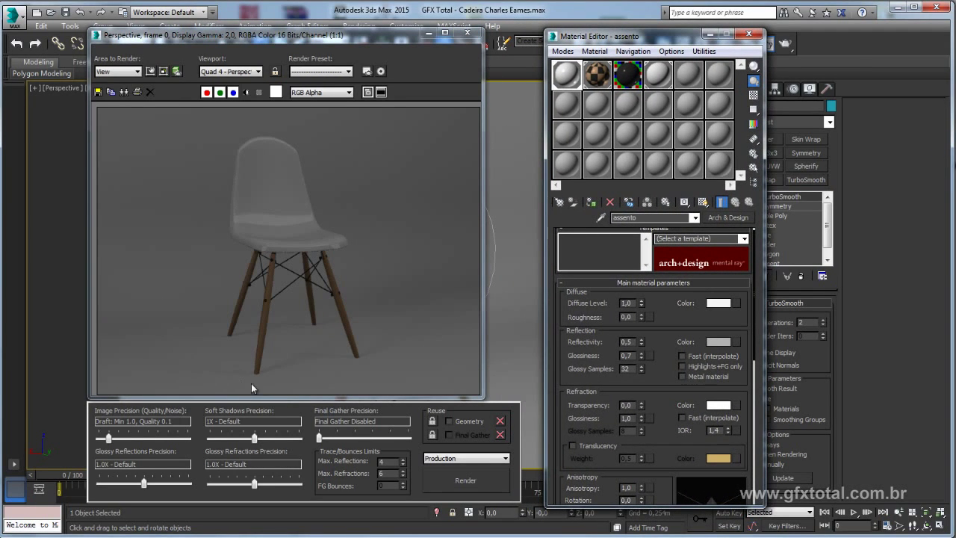
Close the rendered frame and switch Exposure Control to mr Photographic Exposure Control with a preview.
{"action": "left_click", "coordinate": [428, 33]}
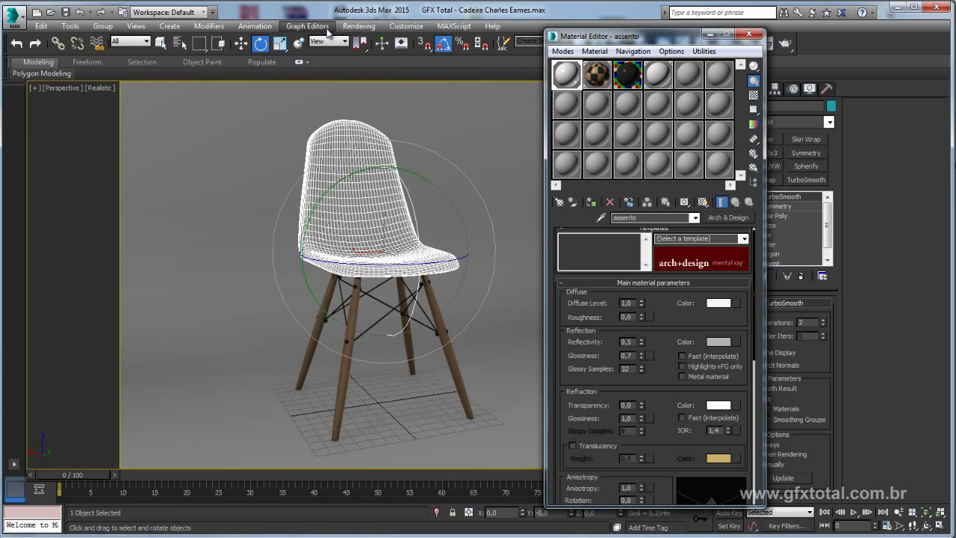
{"action": "left_click", "coordinate": [358, 29]}
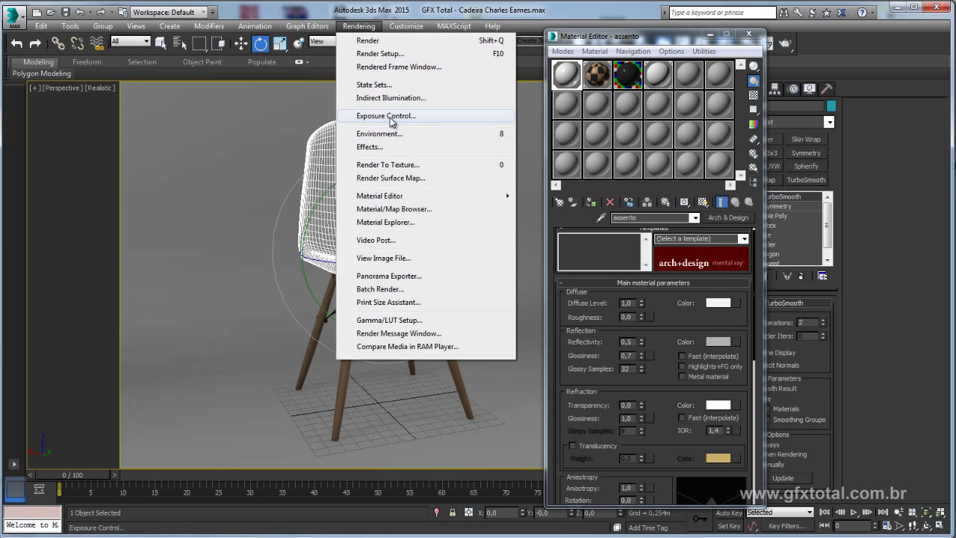
{"action": "left_click", "coordinate": [390, 117]}
{"action": "left_click_drag", "start_coordinate": [303, 113], "coordinate": [213, 73]}
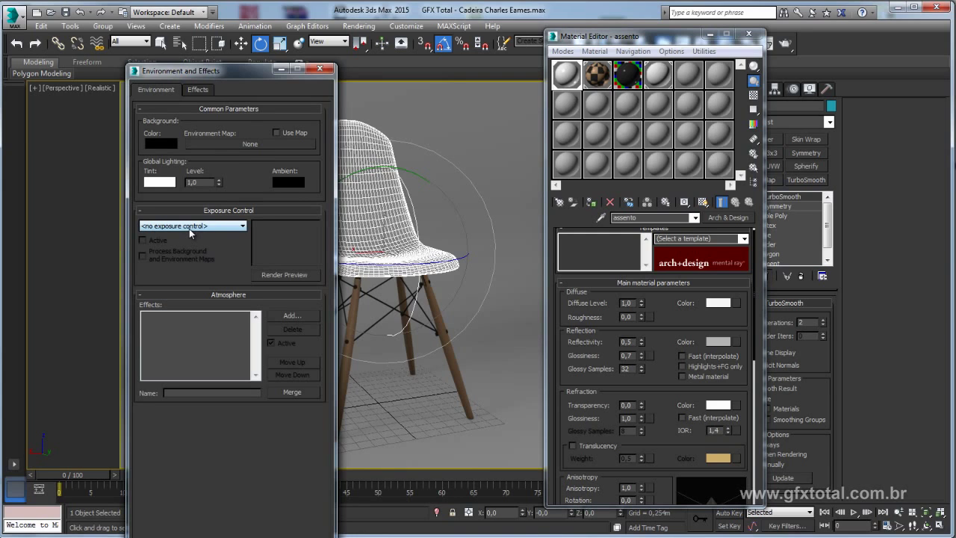
{"action": "left_click", "coordinate": [189, 228]}
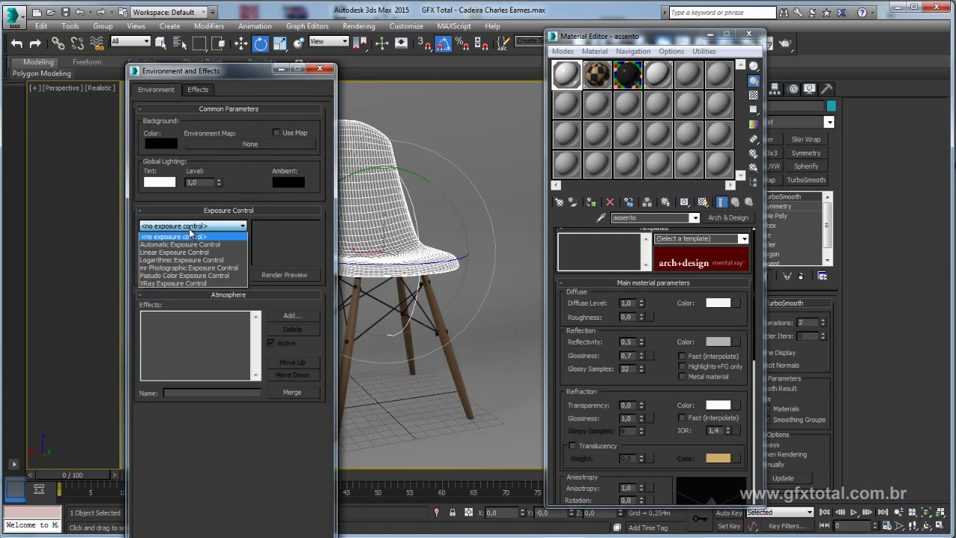
{"action": "left_click", "coordinate": [178, 269]}
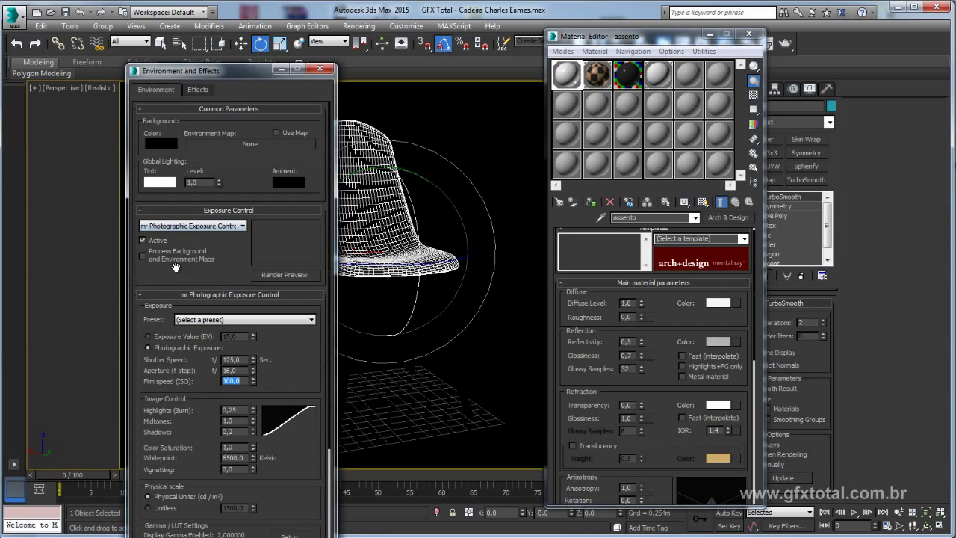
{"action": "left_click", "coordinate": [290, 276]}
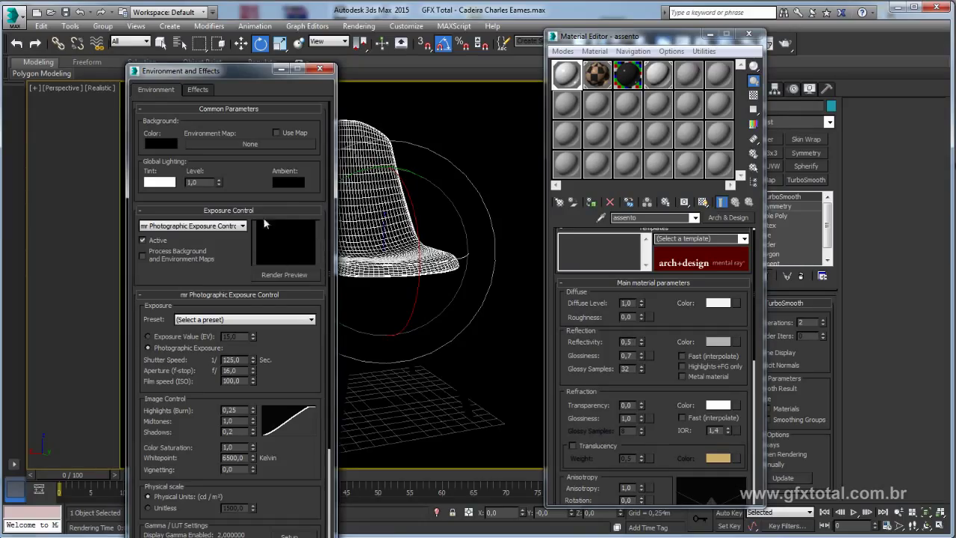
Set the exposure by Exposure Value (EV) to 10,0.
{"action": "left_click", "coordinate": [153, 338]}
{"action": "double_click", "coordinate": [244, 338]}
{"action": "type", "text": "10"}
{"action": "key", "text": "Return"}
{"action": "left_click", "coordinate": [246, 320]}
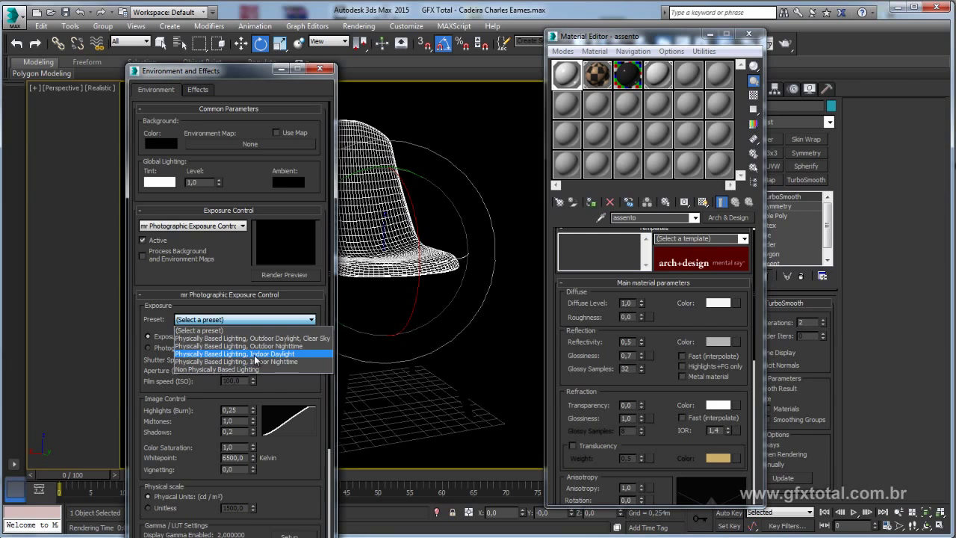
{"action": "left_click", "coordinate": [227, 279]}
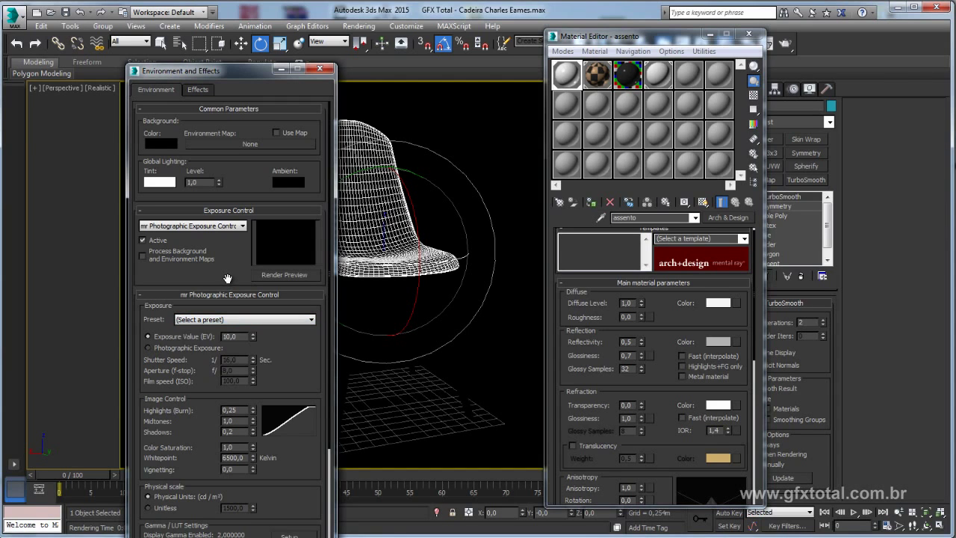
{"action": "double_click", "coordinate": [238, 338]}
{"action": "scroll", "coordinate": [307, 351], "scroll_direction": "down", "scroll_amount": 3}
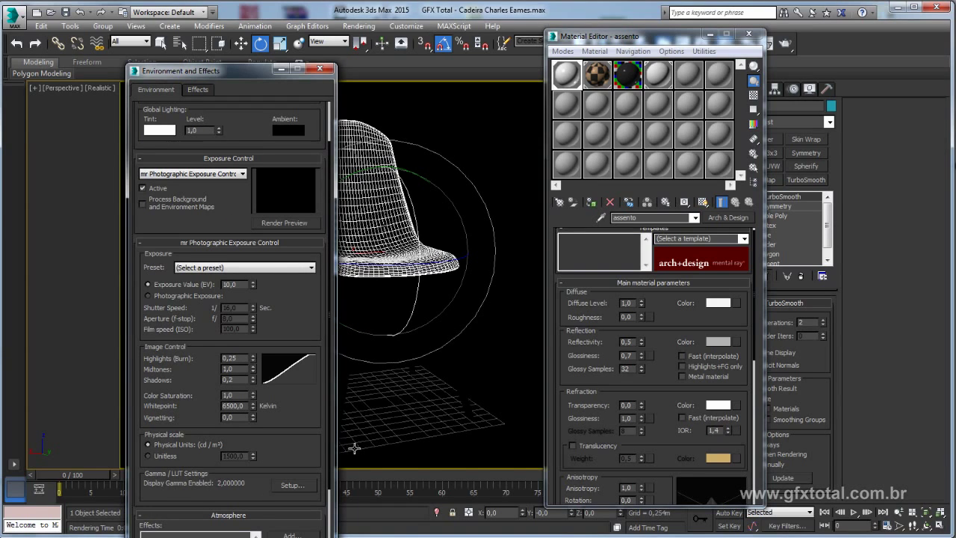
Switch the physical scale to Unitless and set it to 10000.
{"action": "scroll", "coordinate": [156, 376], "scroll_direction": "down", "scroll_amount": 3}
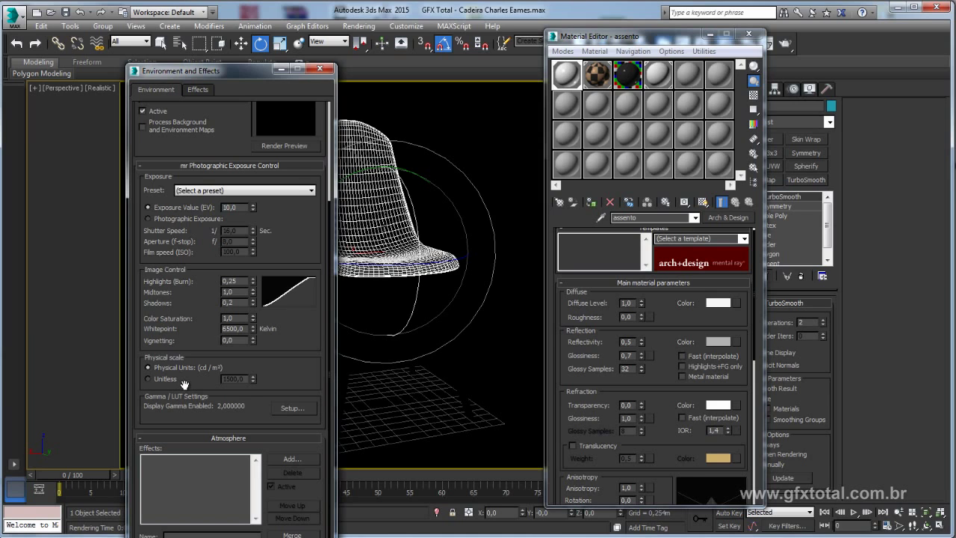
{"action": "left_click", "coordinate": [159, 379]}
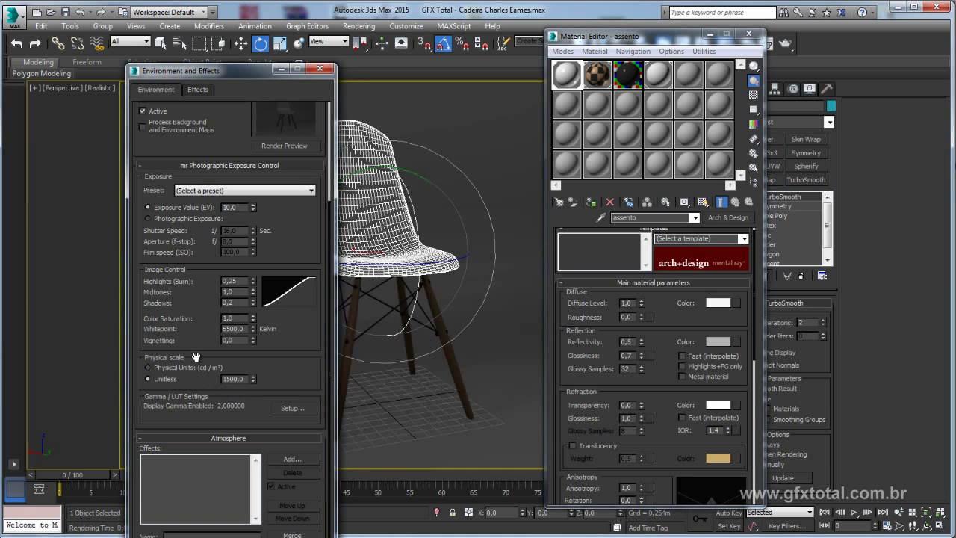
{"action": "left_click_drag", "start_coordinate": [227, 141], "coordinate": [224, 183]}
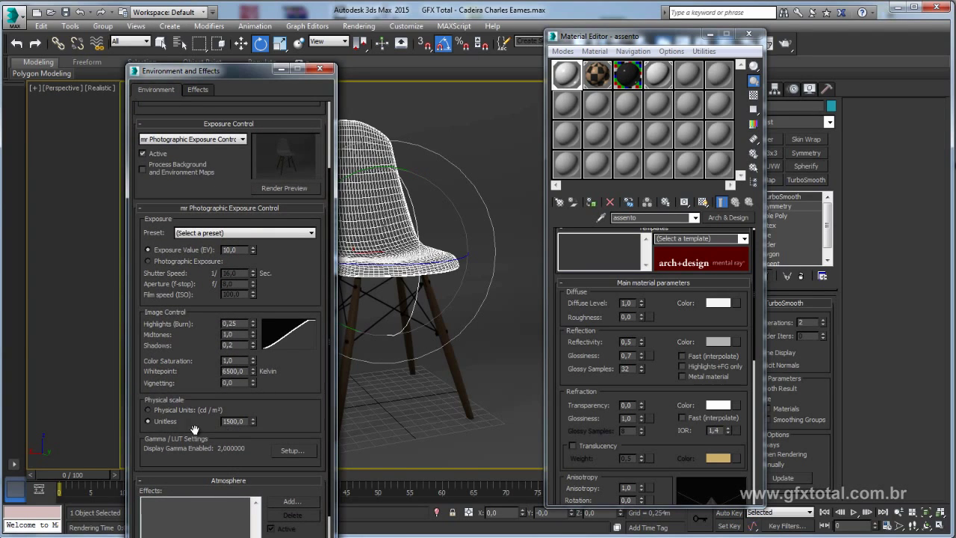
{"action": "mouse_move", "coordinate": [251, 421]}
{"action": "left_mouse_down"}
{"action": "mouse_move", "coordinate": [267, 138]}
{"action": "mouse_move", "coordinate": [245, 394]}
{"action": "left_mouse_up"}
{"action": "type", "text": "10000"}
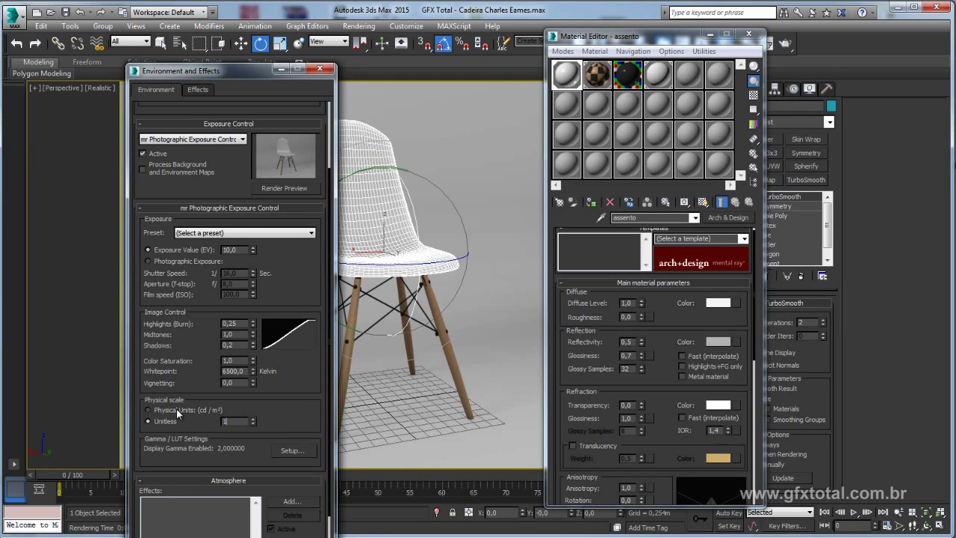
{"action": "key", "text": "Return"}
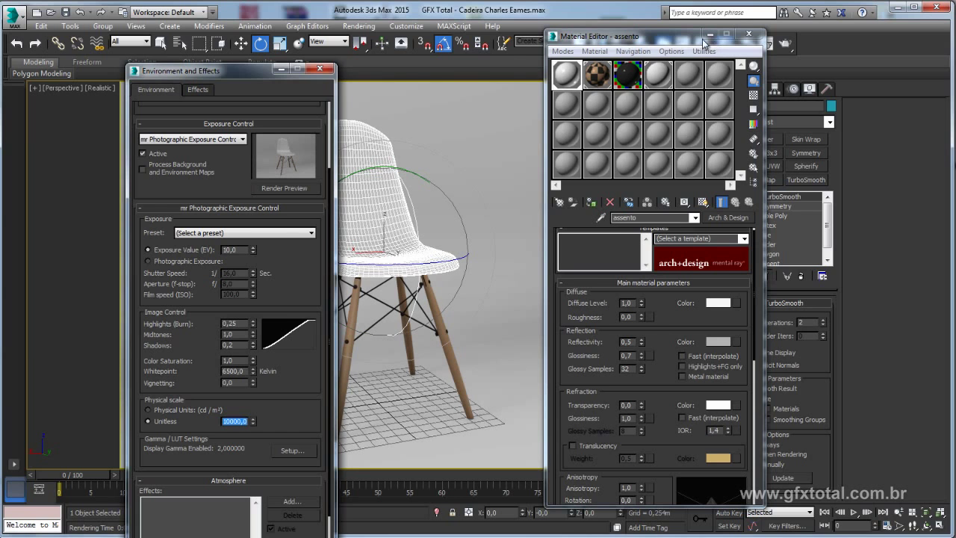
{"action": "left_click_drag", "start_coordinate": [650, 37], "coordinate": [663, 65]}
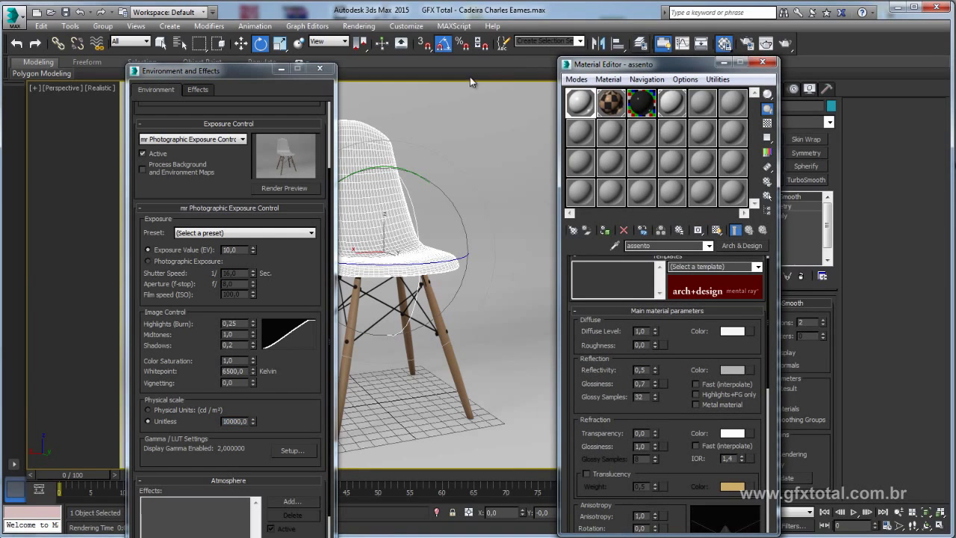
Render the chair, clone the frame, re-render and zoom in to compare, then close the clone.
{"action": "left_click", "coordinate": [766, 43]}
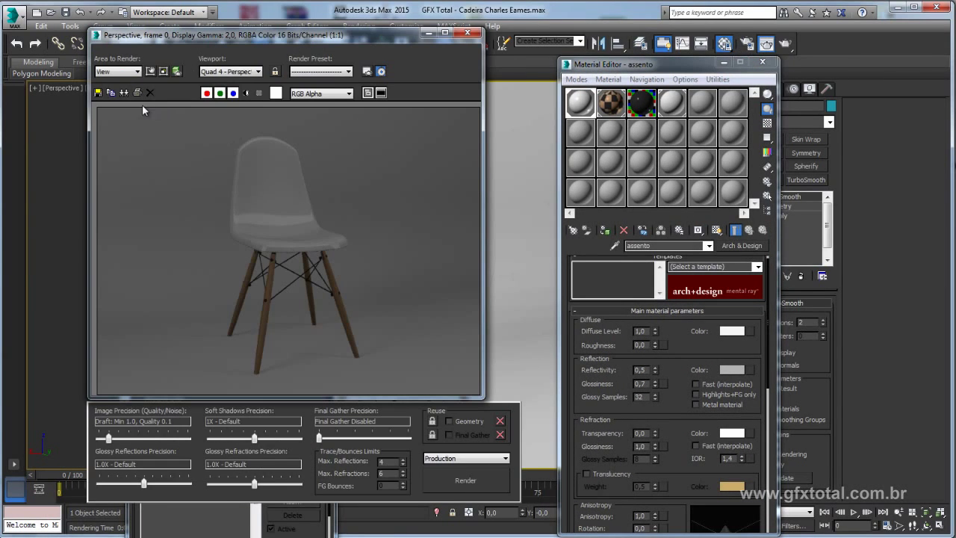
{"action": "left_click", "coordinate": [124, 93]}
{"action": "left_click_drag", "start_coordinate": [581, 171], "coordinate": [688, 51]}
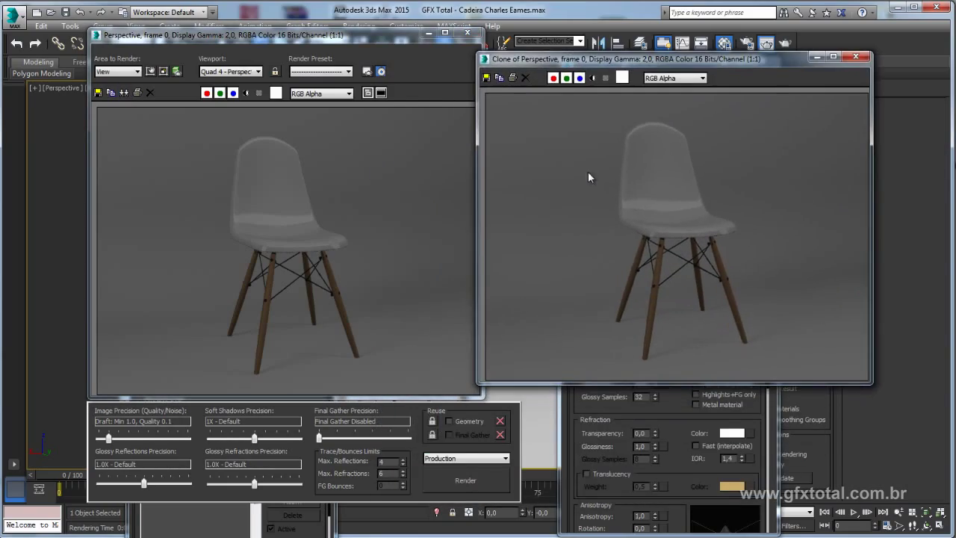
{"action": "left_click", "coordinate": [466, 483]}
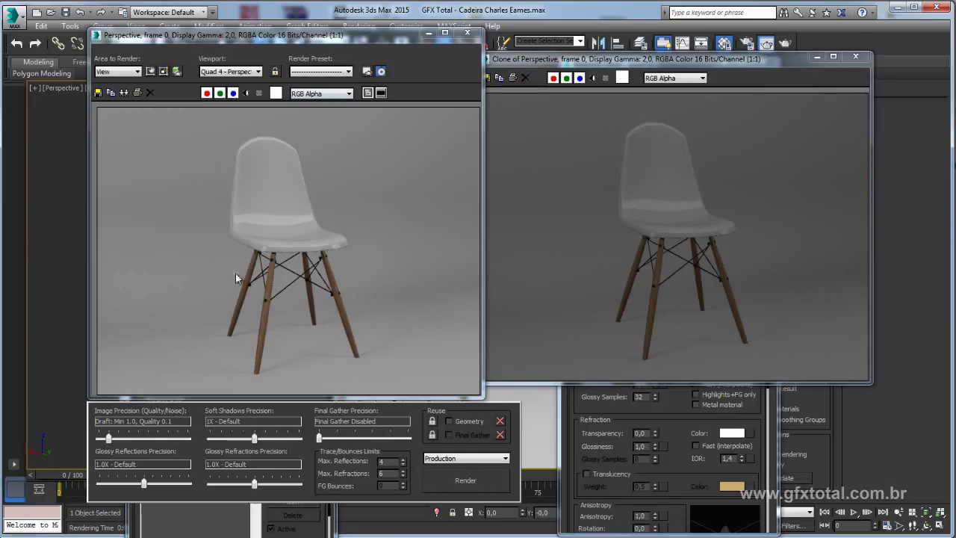
{"action": "scroll", "coordinate": [273, 258], "scroll_direction": "up", "scroll_amount": 2}
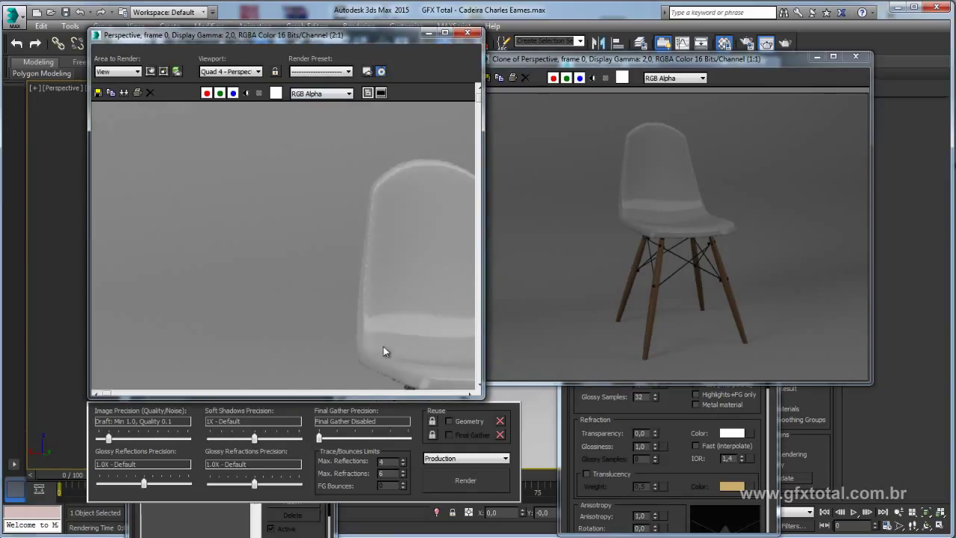
{"action": "scroll", "coordinate": [285, 260], "scroll_direction": "up", "scroll_amount": 1}
{"action": "scroll", "coordinate": [331, 297], "scroll_direction": "up", "scroll_amount": 1}
{"action": "scroll", "coordinate": [331, 298], "scroll_direction": "up", "scroll_amount": 1}
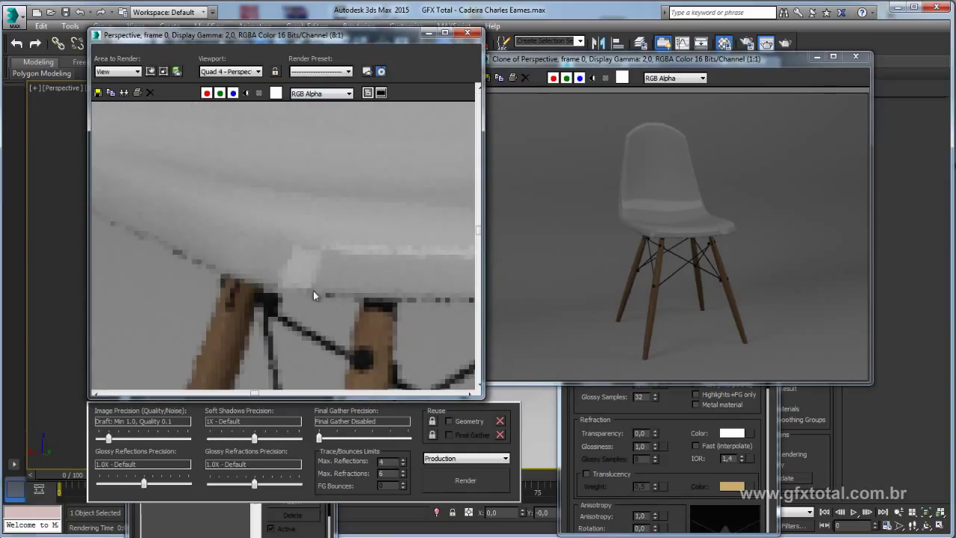
{"action": "scroll", "coordinate": [277, 295], "scroll_direction": "down", "scroll_amount": 1}
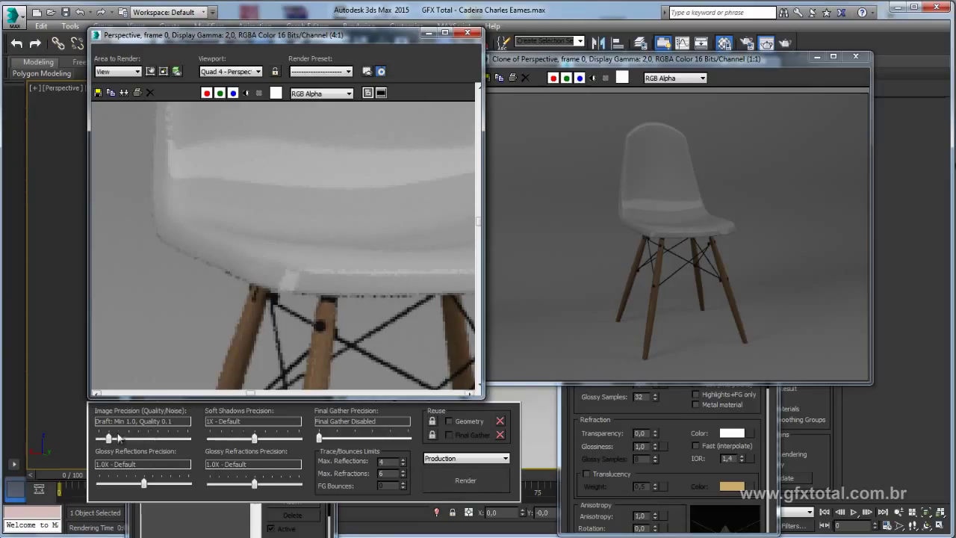
{"action": "scroll", "coordinate": [286, 316], "scroll_direction": "down", "scroll_amount": 3}
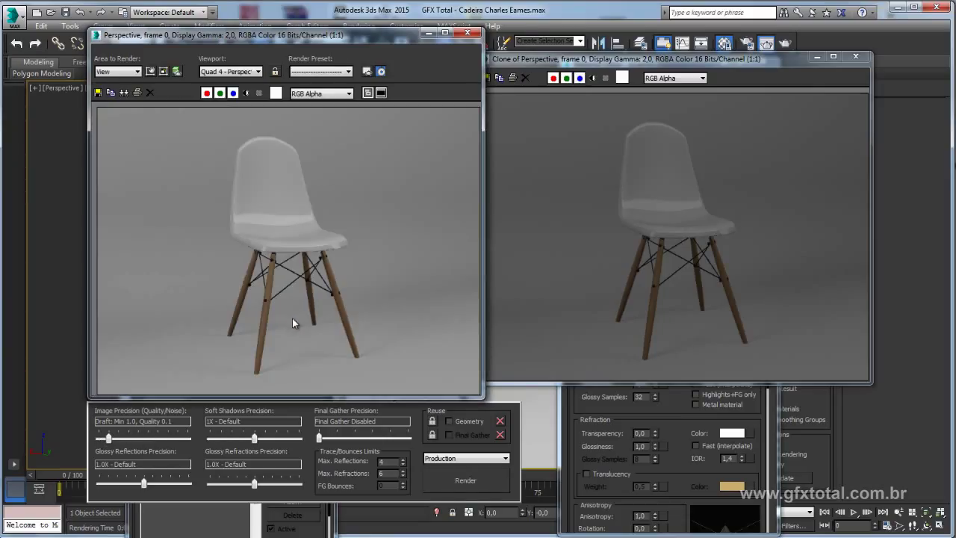
{"action": "left_click_drag", "start_coordinate": [658, 66], "coordinate": [637, 56]}
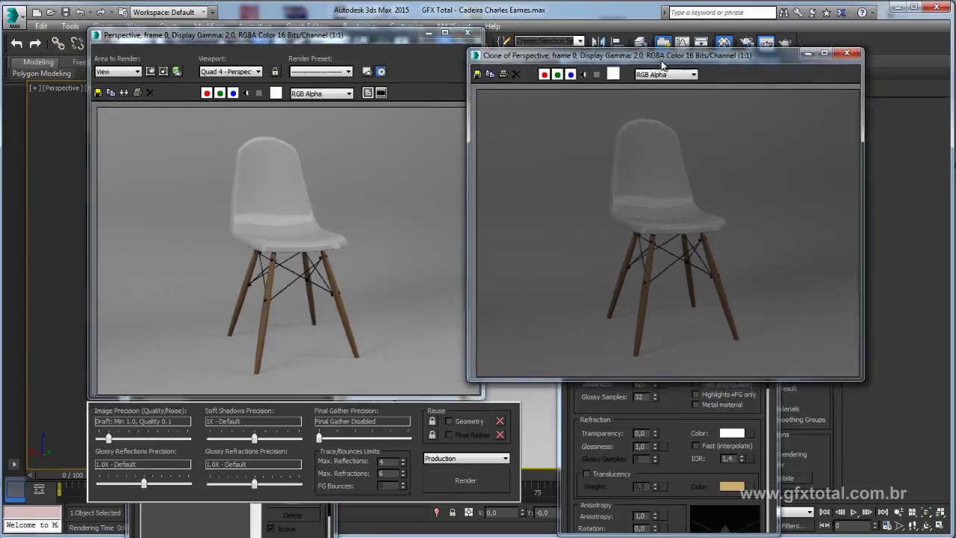
{"action": "left_click", "coordinate": [845, 48]}
Turn on Ambient Occlusion in the first Arch & Design sub-material of 02 - Default.
{"action": "left_click", "coordinate": [427, 34]}
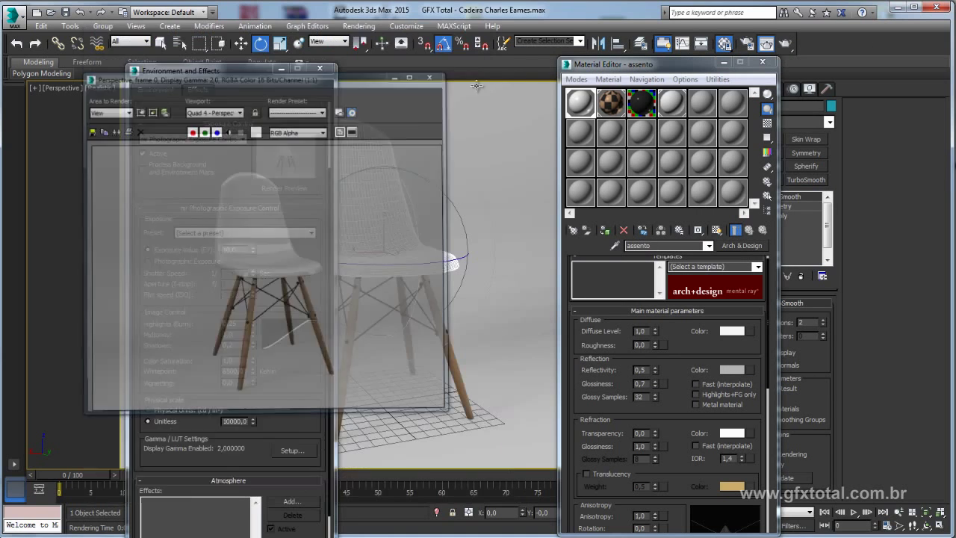
{"action": "left_click", "coordinate": [749, 230]}
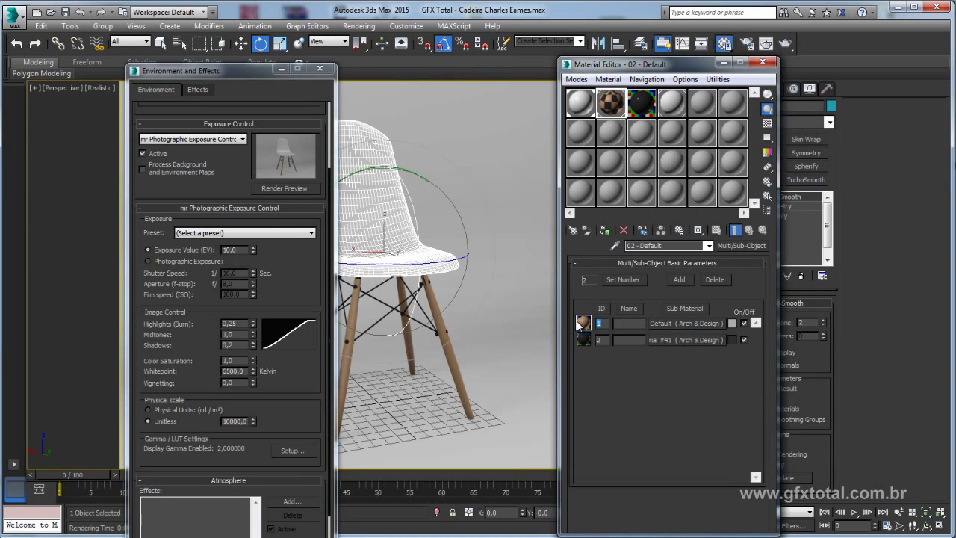
{"action": "left_click", "coordinate": [688, 327]}
{"action": "scroll", "coordinate": [694, 388], "scroll_direction": "down", "scroll_amount": 10}
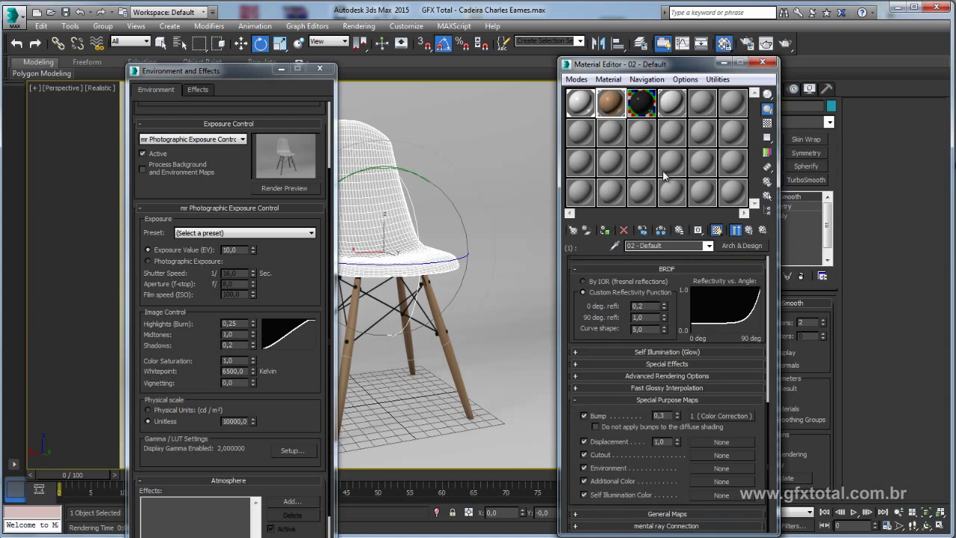
{"action": "left_click", "coordinate": [641, 363]}
{"action": "left_click", "coordinate": [583, 371]}
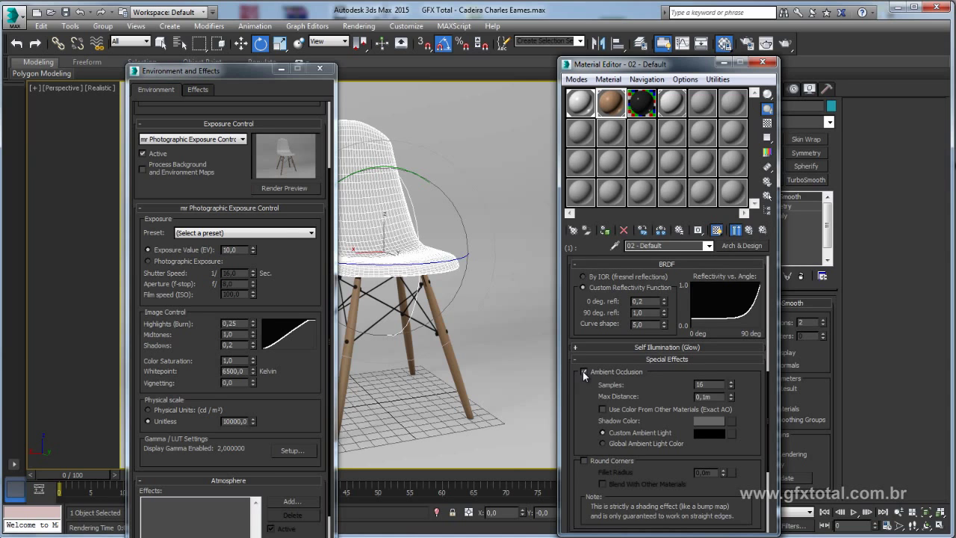
Turn on Ambient Occlusion in Arch & Design Material #41 and collapse its rollouts.
{"action": "scroll", "coordinate": [722, 355], "scroll_direction": "down", "scroll_amount": 3}
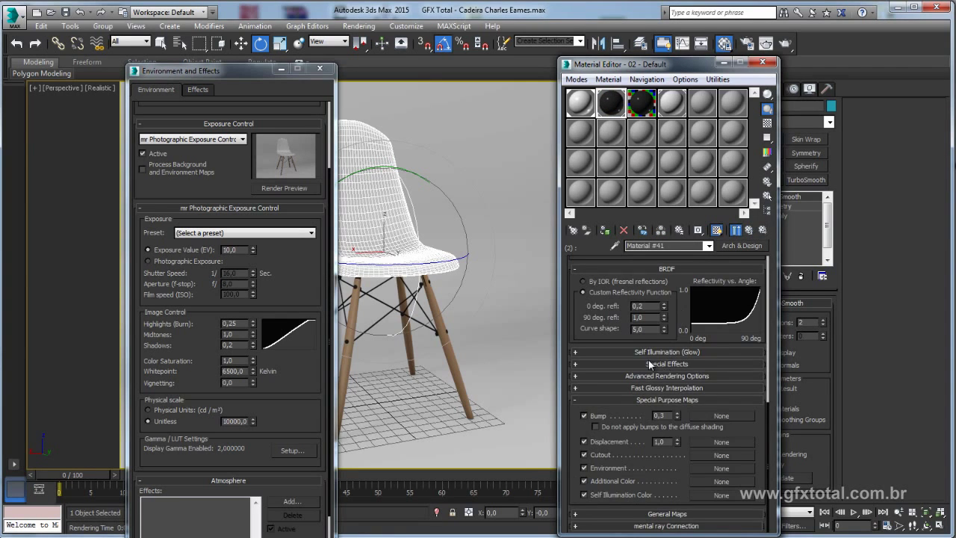
{"action": "left_click", "coordinate": [648, 364]}
{"action": "left_click", "coordinate": [586, 371]}
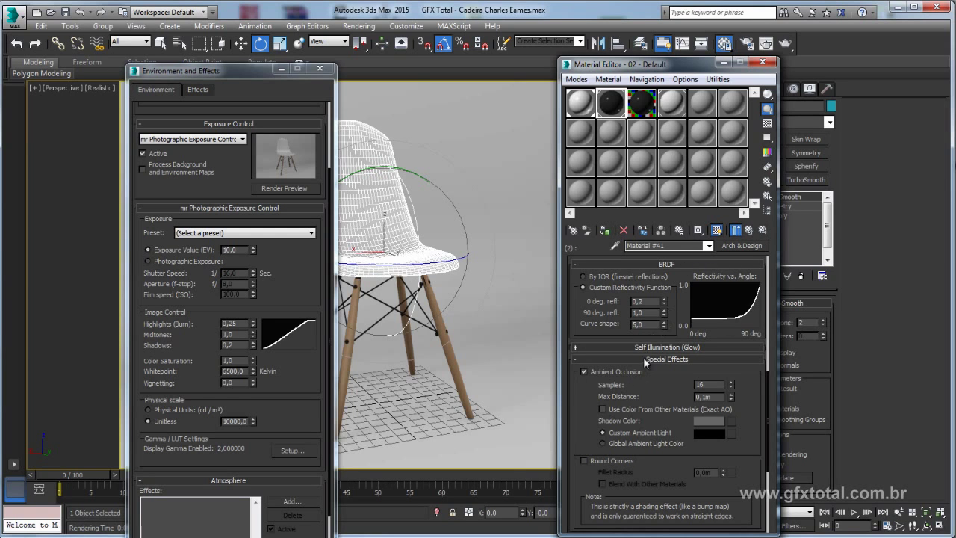
{"action": "left_click", "coordinate": [643, 357]}
{"action": "left_click", "coordinate": [618, 263]}
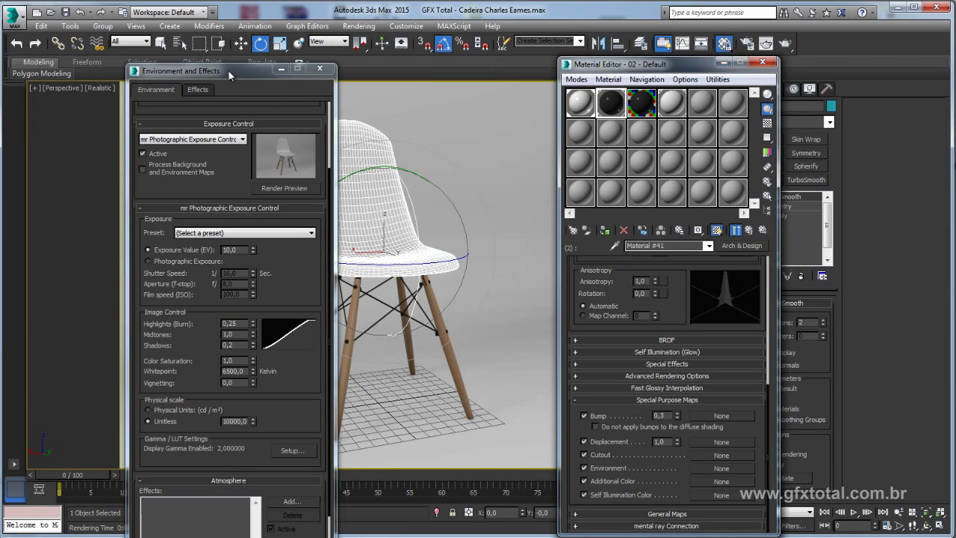
Close Environment and Effects and the Material Editor, then frame the whole studio room.
{"action": "left_click", "coordinate": [282, 69]}
{"action": "left_click", "coordinate": [722, 63]}
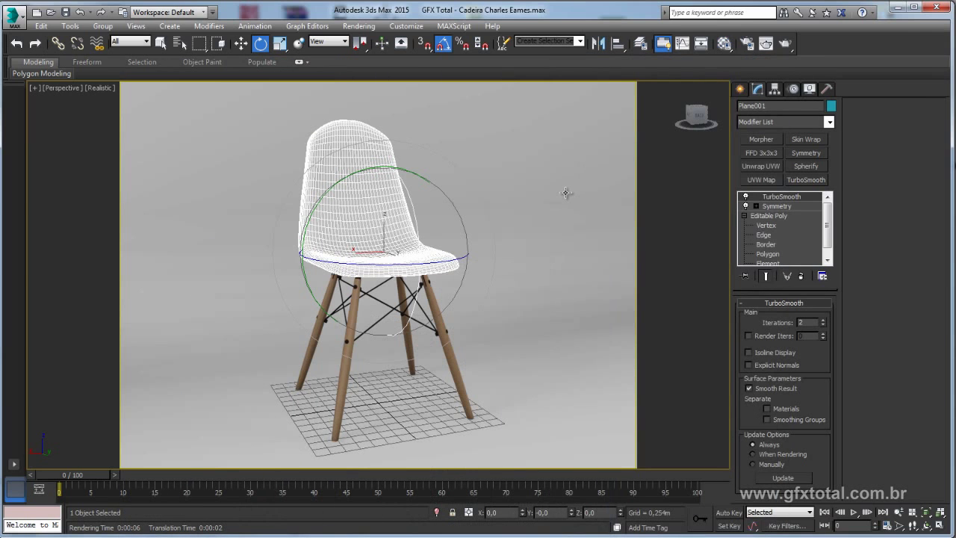
{"action": "scroll", "coordinate": [565, 192], "scroll_direction": "down", "scroll_amount": 1}
{"action": "scroll", "coordinate": [565, 192], "scroll_direction": "down", "scroll_amount": 2}
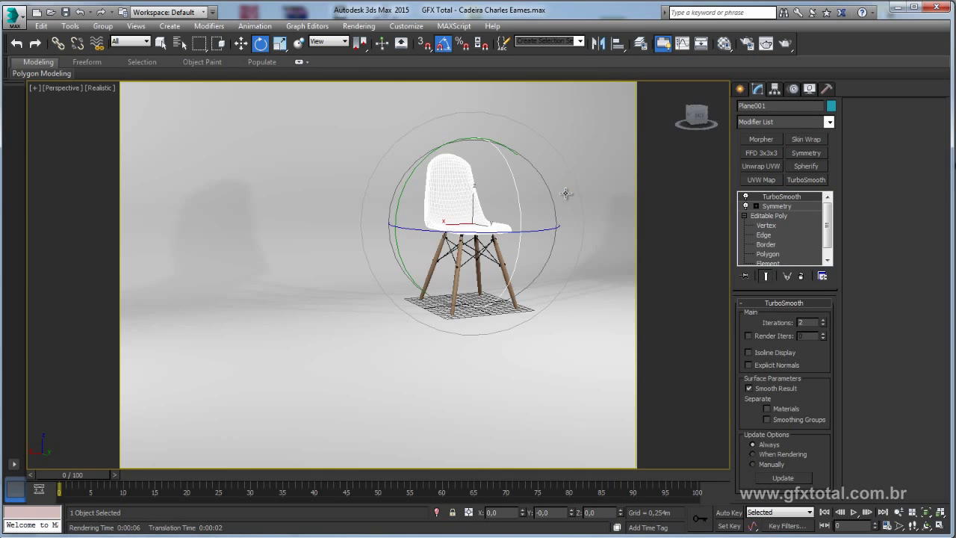
{"action": "scroll", "coordinate": [568, 198], "scroll_direction": "down", "scroll_amount": 2}
{"action": "scroll", "coordinate": [560, 224], "scroll_direction": "down", "scroll_amount": 2}
{"action": "middle_click_drag", "start_coordinate": [553, 238], "coordinate": [448, 294]}
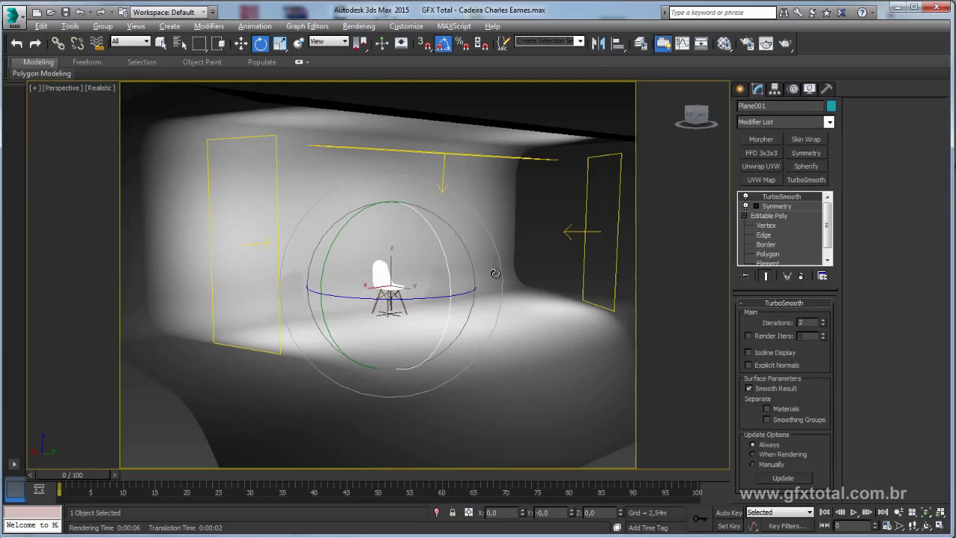
Give the right sky portal (mr Sky Portal002) a pale pink filter colour.
{"action": "left_click", "coordinate": [604, 229]}
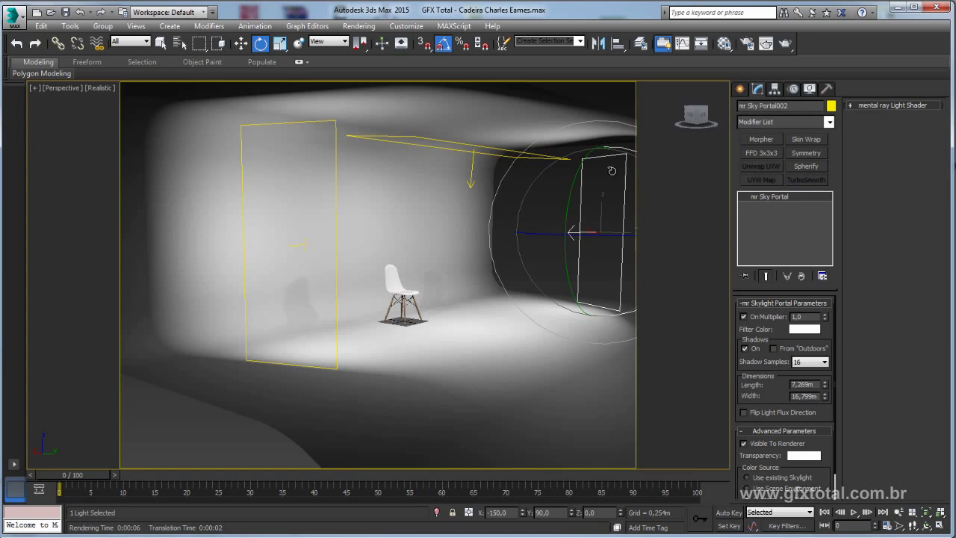
{"action": "middle_click_drag", "start_coordinate": [573, 229], "coordinate": [521, 243], "text": "alt"}
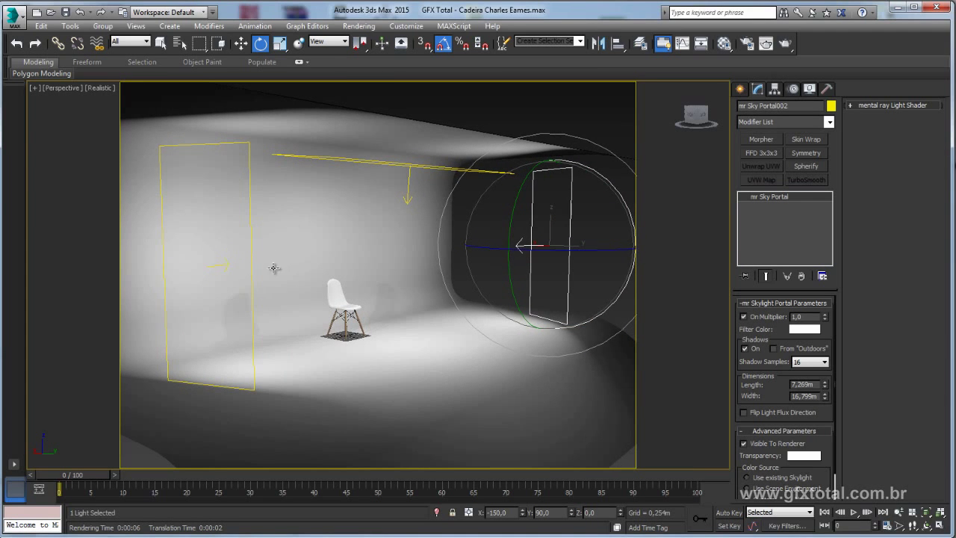
{"action": "mouse_move", "coordinate": [275, 268]}
{"action": "middle_mouse_down", "text": "alt"}
{"action": "mouse_move", "coordinate": [555, 268]}
{"action": "mouse_move", "coordinate": [563, 279]}
{"action": "middle_mouse_up", "text": "alt"}
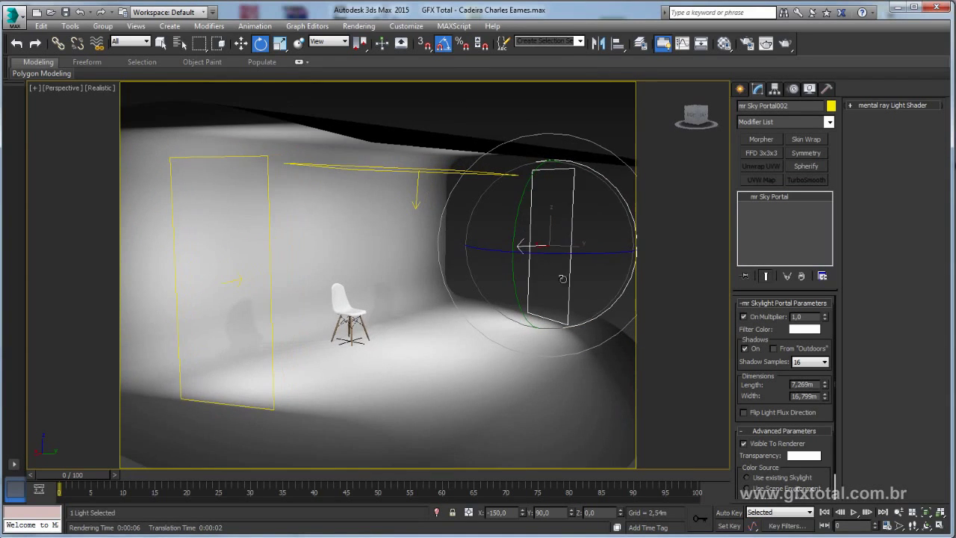
{"action": "left_click", "coordinate": [801, 329]}
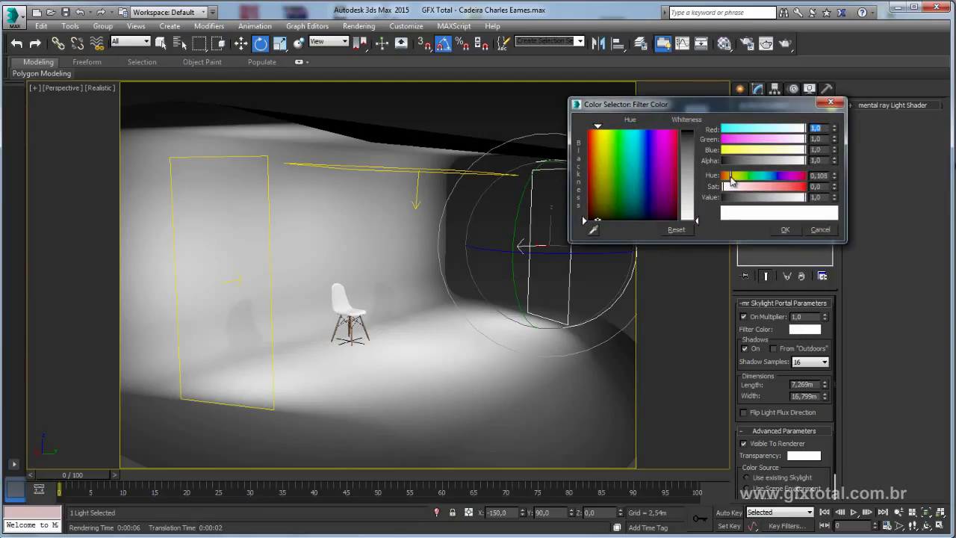
{"action": "left_click_drag", "start_coordinate": [731, 179], "coordinate": [732, 192]}
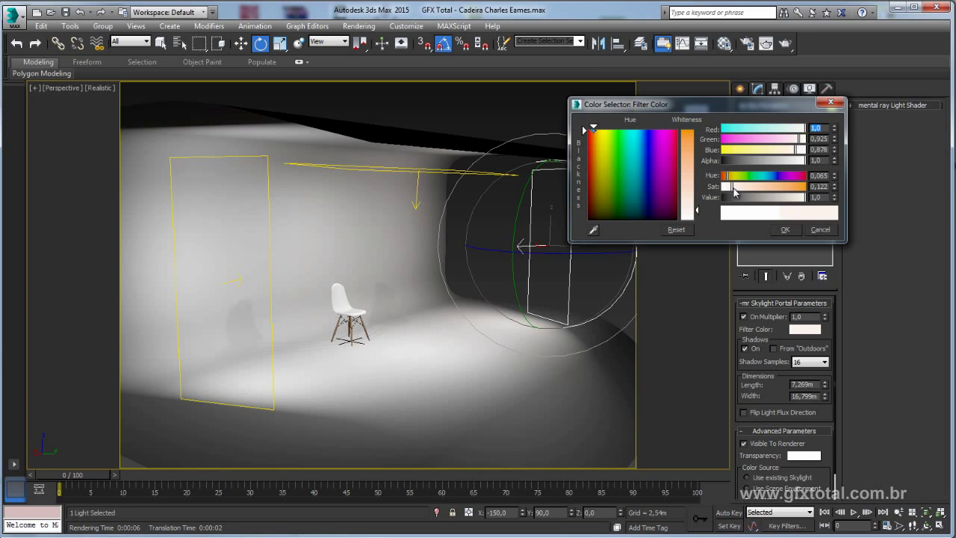
{"action": "left_click", "coordinate": [785, 229]}
Give the left sky portal (mr Sky Portal001) a pale cyan filter colour.
{"action": "left_click", "coordinate": [224, 258]}
{"action": "middle_click_drag", "start_coordinate": [605, 299], "coordinate": [623, 302]}
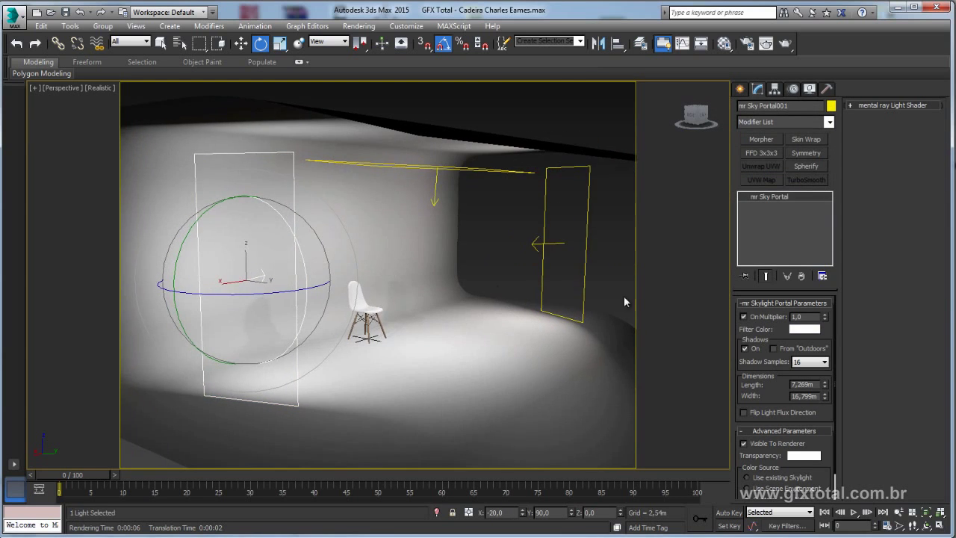
{"action": "left_click", "coordinate": [805, 329]}
{"action": "mouse_move", "coordinate": [732, 181]}
{"action": "left_mouse_down"}
{"action": "mouse_move", "coordinate": [759, 186]}
{"action": "mouse_move", "coordinate": [728, 193]}
{"action": "left_mouse_up"}
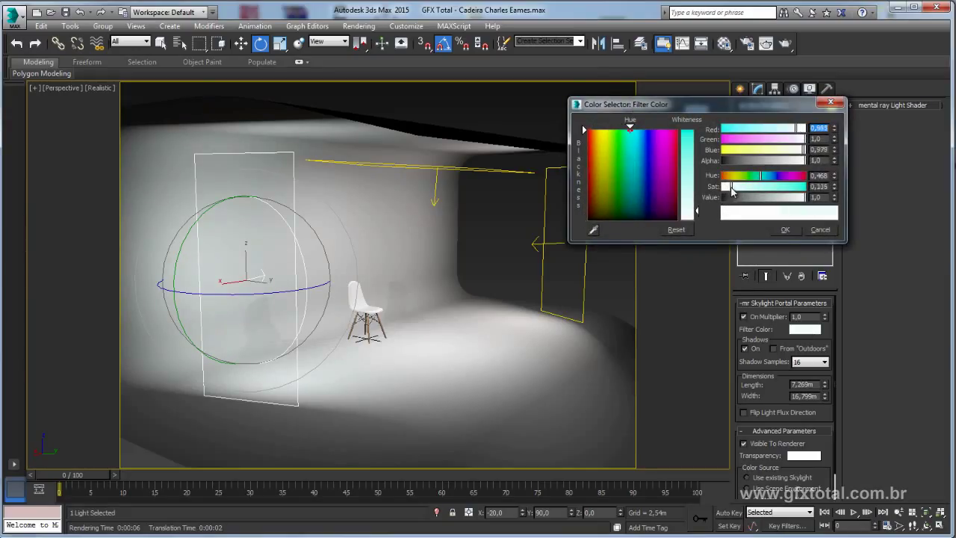
{"action": "left_click", "coordinate": [785, 229]}
{"action": "left_click", "coordinate": [445, 171]}
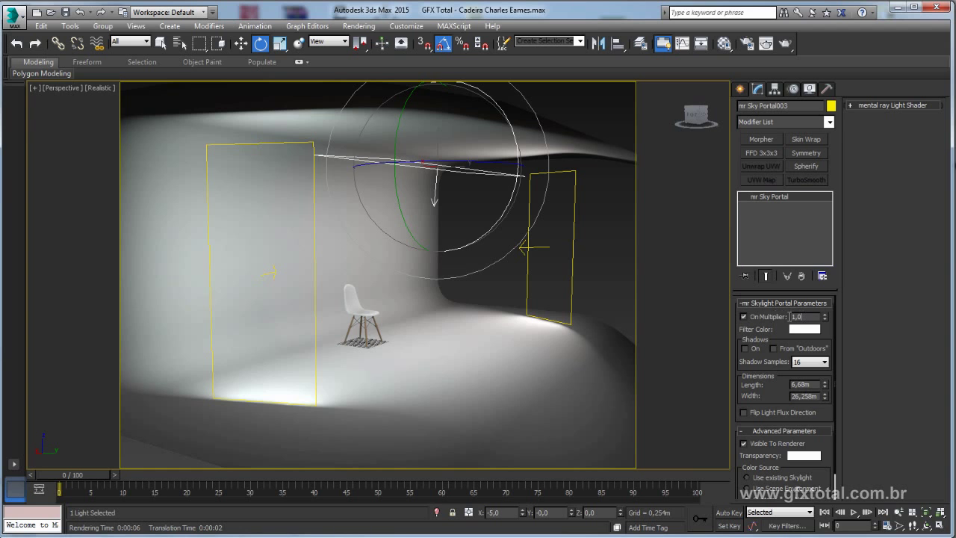
Set the top sky portal multiplier to 2 and turn the view toward the chair.
{"action": "type", "text": "2"}
{"action": "key", "text": "Return"}
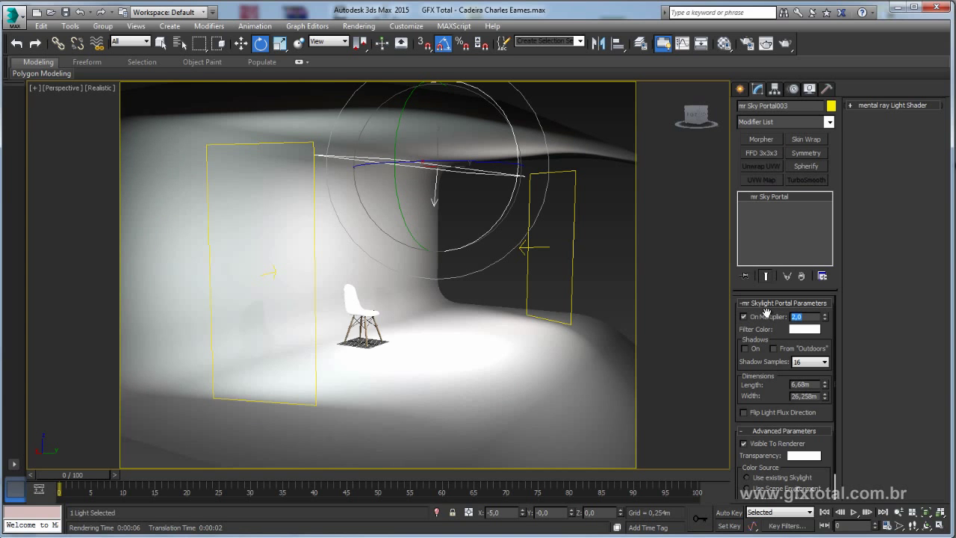
{"action": "middle_click_drag", "start_coordinate": [483, 297], "coordinate": [418, 313], "text": "alt"}
{"action": "scroll", "coordinate": [412, 299], "scroll_direction": "up", "scroll_amount": 3}
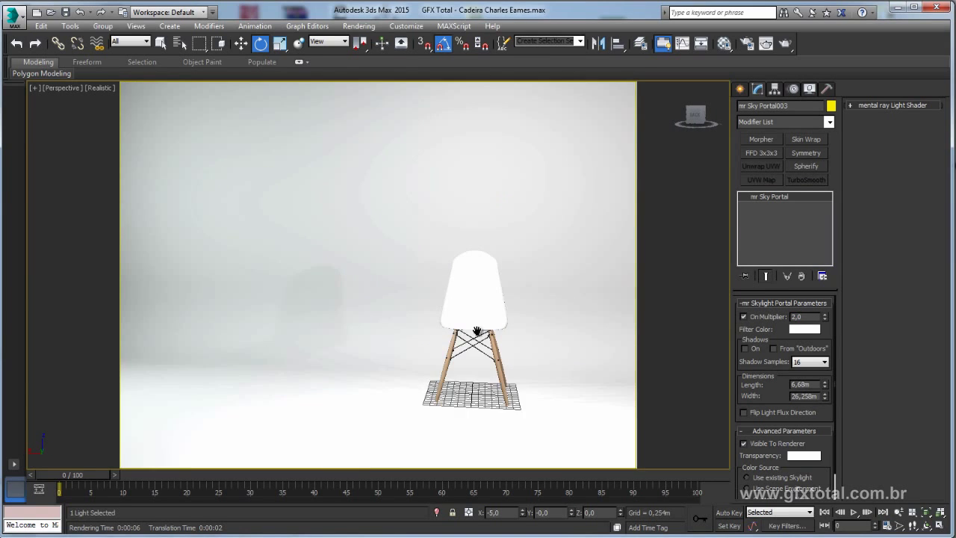
{"action": "mouse_move", "coordinate": [476, 330]}
{"action": "middle_mouse_down"}
{"action": "mouse_move", "coordinate": [399, 301]}
{"action": "mouse_move", "coordinate": [518, 306]}
{"action": "middle_mouse_up"}
{"action": "scroll", "coordinate": [429, 306], "scroll_direction": "up", "scroll_amount": 2}
{"action": "scroll", "coordinate": [431, 306], "scroll_direction": "down", "scroll_amount": 3}
{"action": "scroll", "coordinate": [433, 286], "scroll_direction": "up", "scroll_amount": 3}
{"action": "scroll", "coordinate": [391, 298], "scroll_direction": "down", "scroll_amount": 2}
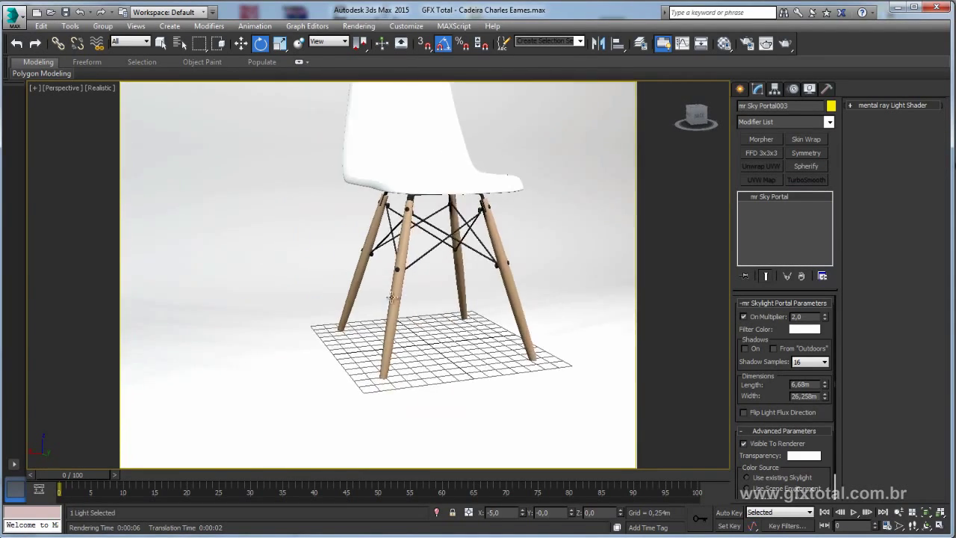
{"action": "scroll", "coordinate": [390, 297], "scroll_direction": "down", "scroll_amount": 2}
{"action": "scroll", "coordinate": [427, 289], "scroll_direction": "up", "scroll_amount": 2}
{"action": "scroll", "coordinate": [408, 278], "scroll_direction": "up", "scroll_amount": 2}
Frame the chair from a frontal angle and render a production frame.
{"action": "mouse_move", "coordinate": [427, 289]}
{"action": "middle_mouse_down", "text": "alt"}
{"action": "mouse_move", "coordinate": [398, 280]}
{"action": "mouse_move", "coordinate": [450, 308]}
{"action": "middle_mouse_up", "text": "alt"}
{"action": "scroll", "coordinate": [424, 298], "scroll_direction": "down", "scroll_amount": 1}
{"action": "scroll", "coordinate": [424, 297], "scroll_direction": "down", "scroll_amount": 3}
{"action": "scroll", "coordinate": [407, 291], "scroll_direction": "up", "scroll_amount": 2}
{"action": "scroll", "coordinate": [403, 287], "scroll_direction": "up", "scroll_amount": 2}
{"action": "scroll", "coordinate": [397, 281], "scroll_direction": "down", "scroll_amount": 2}
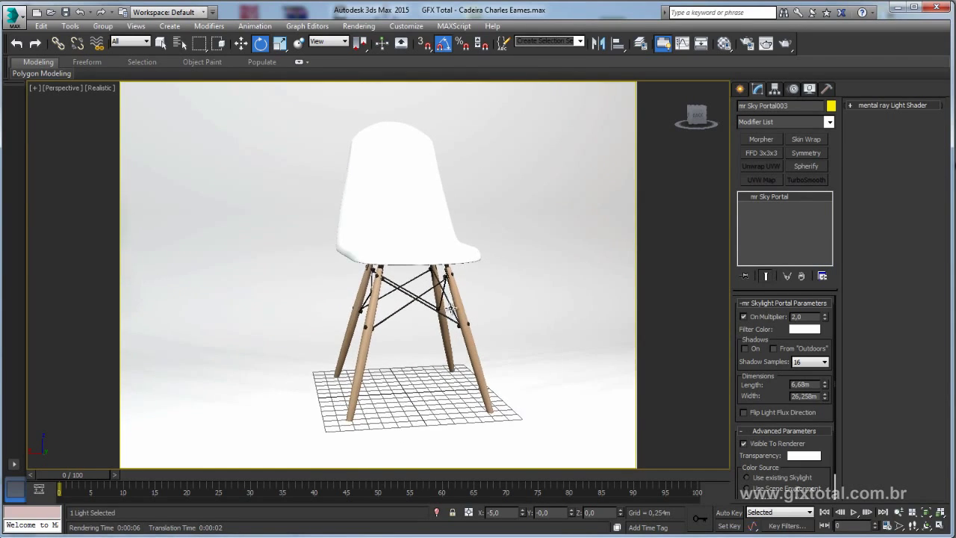
{"action": "left_click", "coordinate": [784, 43]}
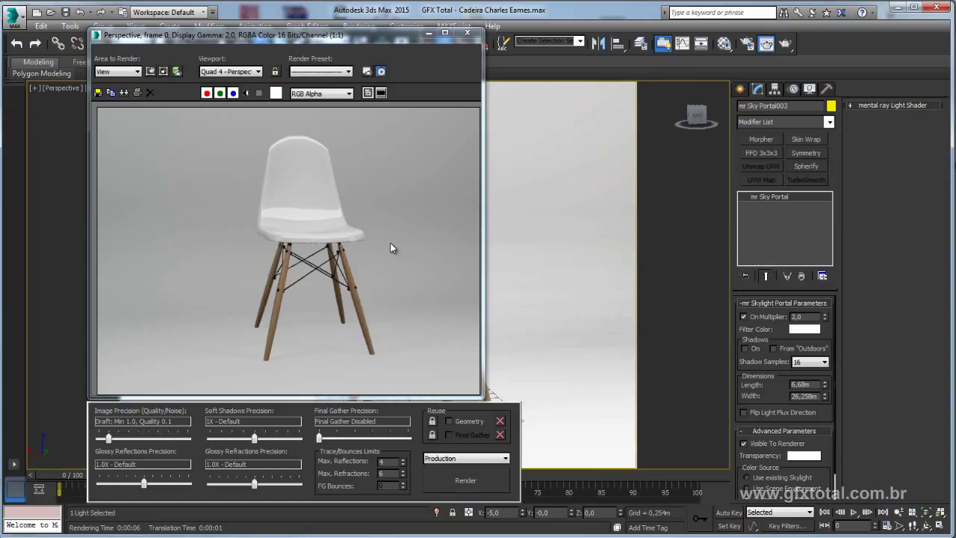
Set image precision to Medium and enable Medium Final Gather with 3 diffuse bounces.
{"action": "left_click_drag", "start_coordinate": [108, 437], "coordinate": [148, 438]}
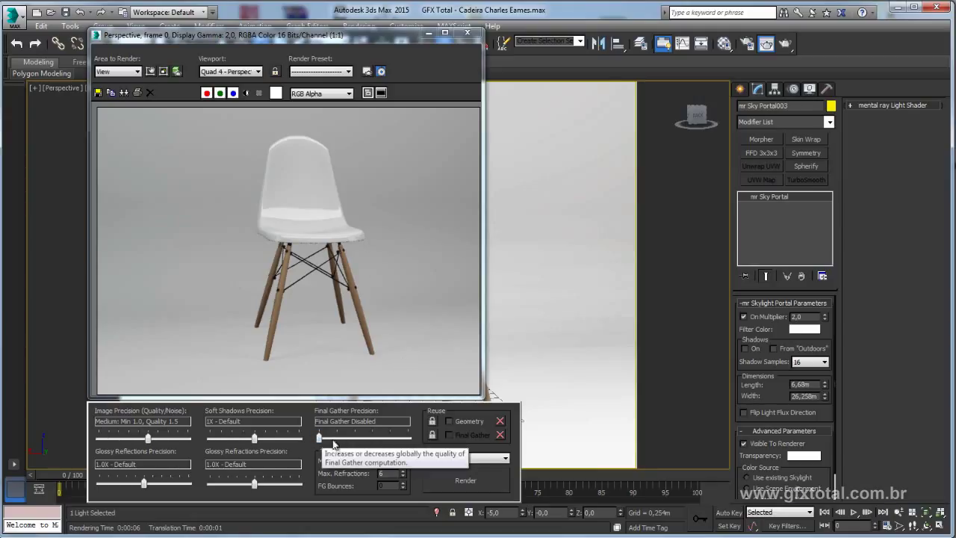
{"action": "left_click", "coordinate": [746, 43]}
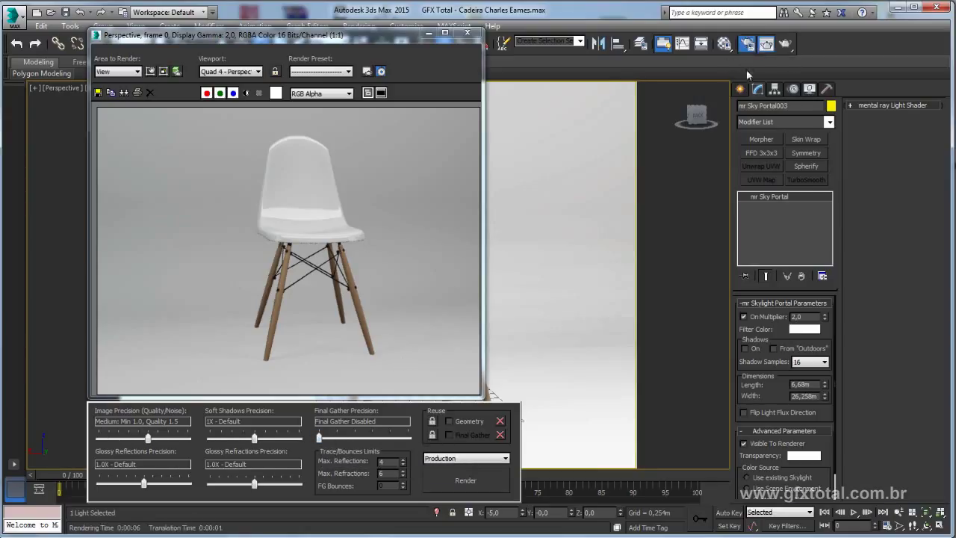
{"action": "left_click_drag", "start_coordinate": [301, 74], "coordinate": [624, 81]}
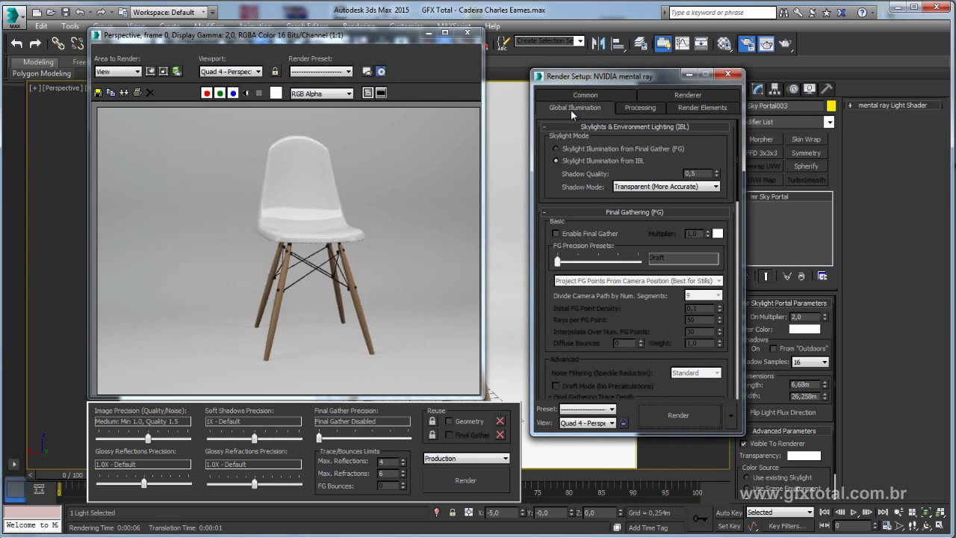
{"action": "left_click", "coordinate": [557, 234]}
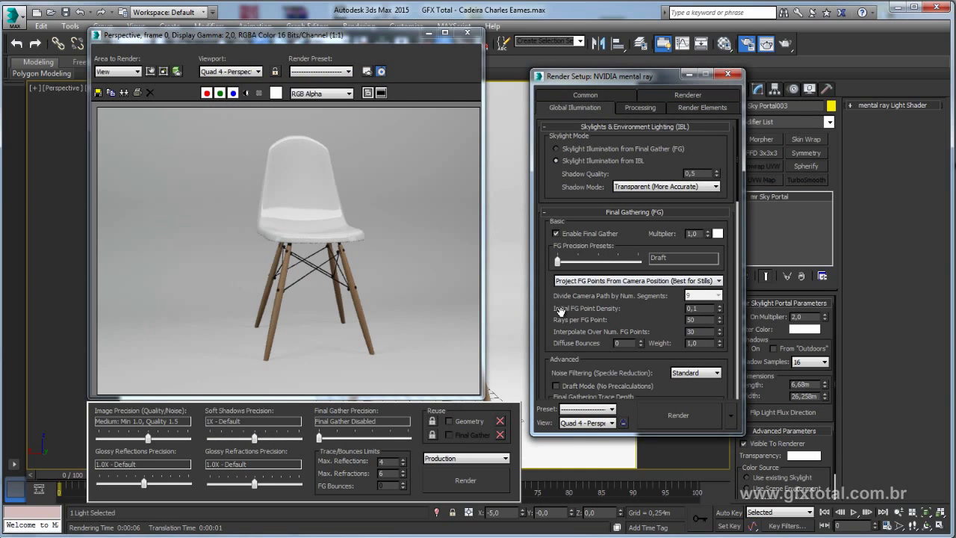
{"action": "left_click_drag", "start_coordinate": [558, 261], "coordinate": [596, 263]}
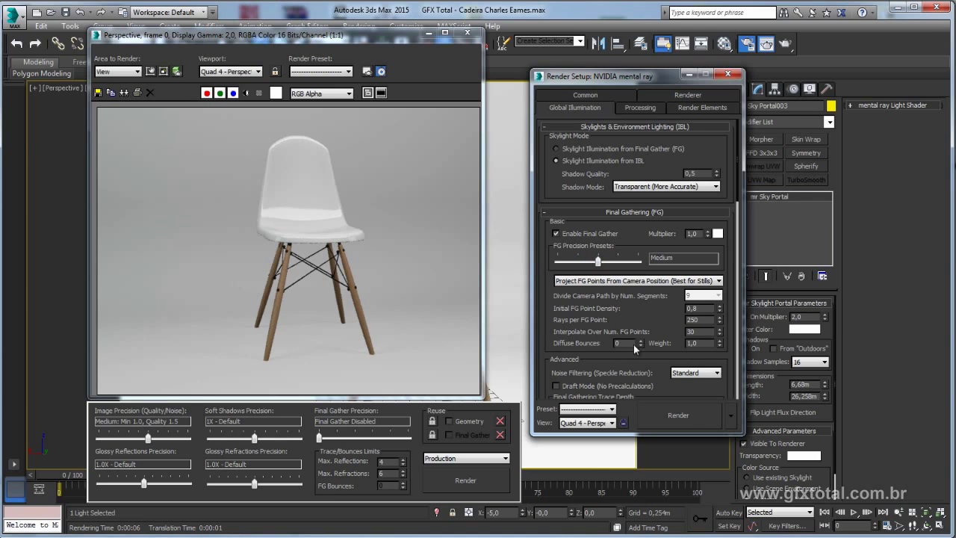
{"action": "scroll", "coordinate": [590, 298], "scroll_direction": "down", "scroll_amount": 3}
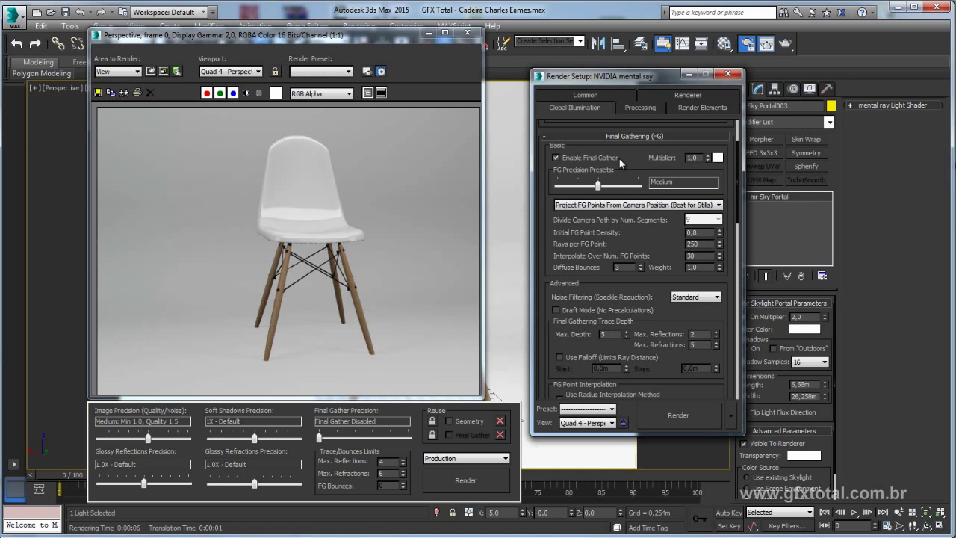
{"action": "left_click", "coordinate": [687, 73]}
{"action": "left_click", "coordinate": [467, 33]}
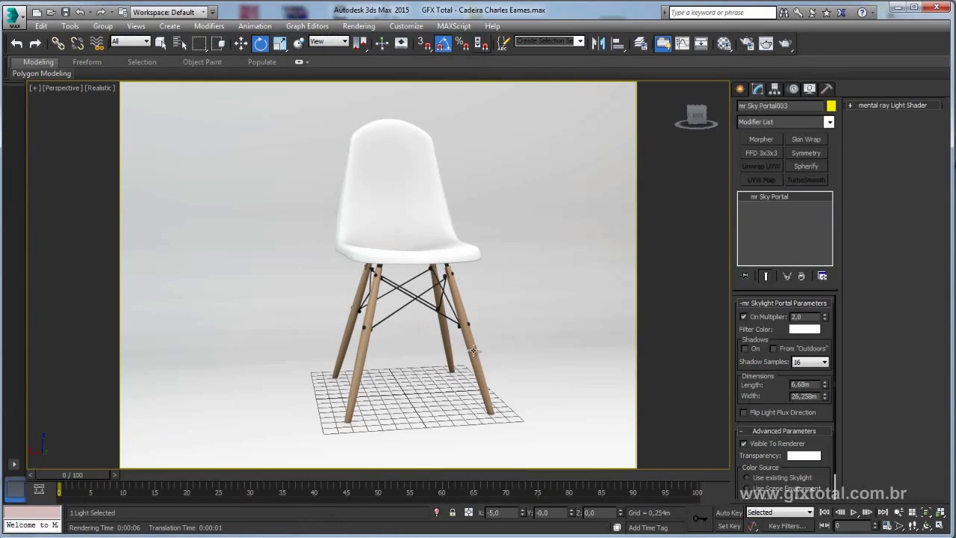
Select the chair leg Cylinder005 and isolate it so only the leg shows.
{"action": "left_click", "coordinate": [361, 360]}
{"action": "scroll", "coordinate": [389, 366], "scroll_direction": "up", "scroll_amount": 3}
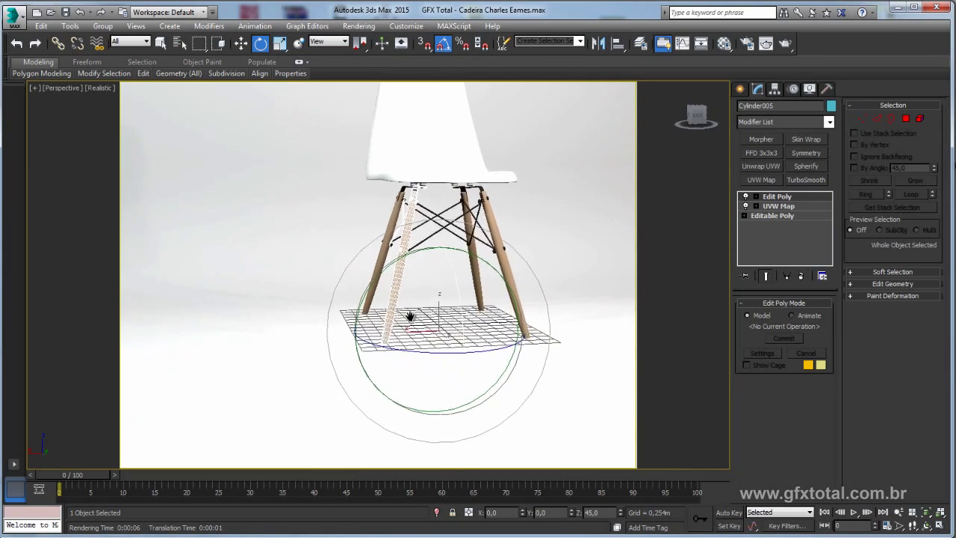
{"action": "scroll", "coordinate": [426, 306], "scroll_direction": "up", "scroll_amount": 2}
{"action": "scroll", "coordinate": [446, 292], "scroll_direction": "up", "scroll_amount": 2}
{"action": "scroll", "coordinate": [447, 292], "scroll_direction": "up", "scroll_amount": 2}
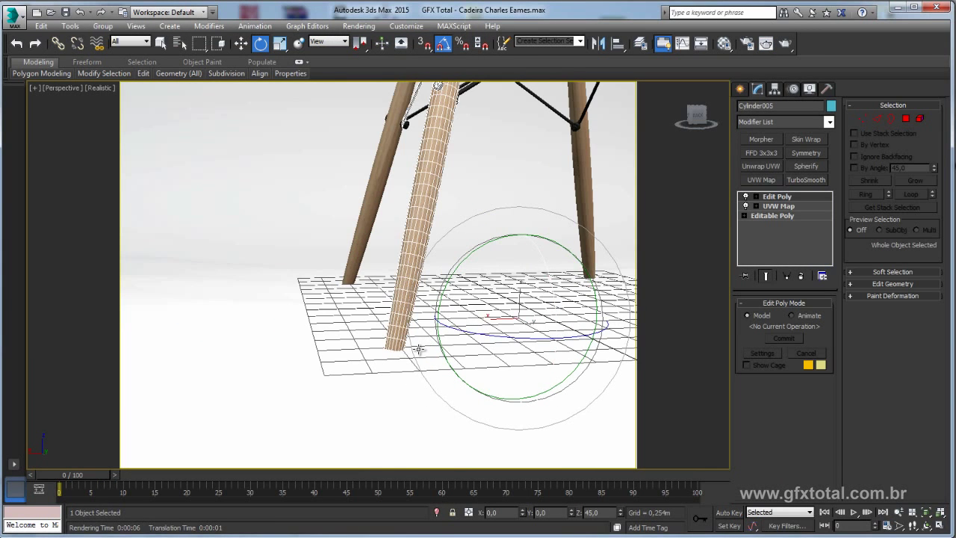
{"action": "left_click", "coordinate": [436, 512]}
{"action": "mouse_move", "coordinate": [446, 452]}
{"action": "middle_mouse_down", "text": "alt"}
{"action": "mouse_move", "coordinate": [400, 407]}
{"action": "mouse_move", "coordinate": [446, 379]}
{"action": "middle_mouse_up", "text": "alt"}
{"action": "scroll", "coordinate": [363, 378], "scroll_direction": "up", "scroll_amount": 3}
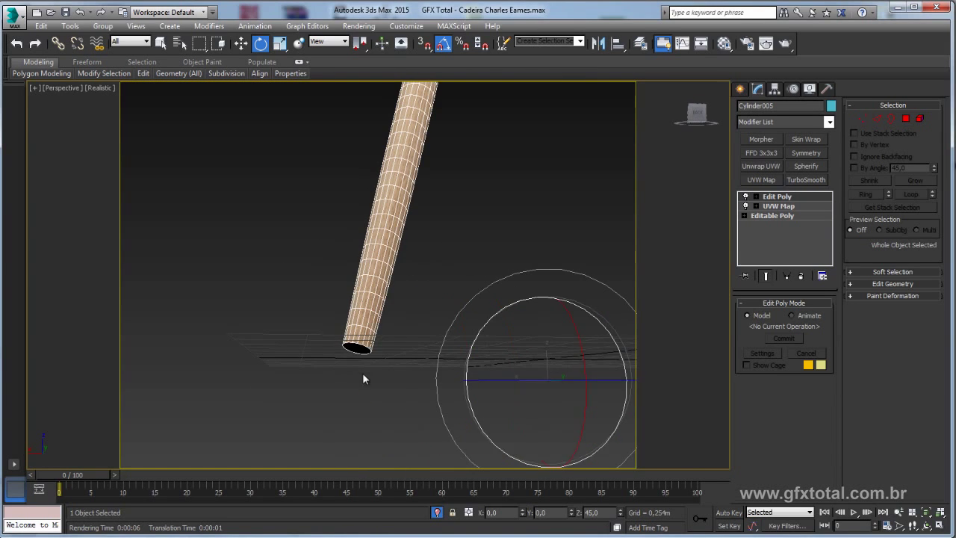
{"action": "middle_click_drag", "start_coordinate": [379, 346], "coordinate": [344, 363], "text": "alt"}
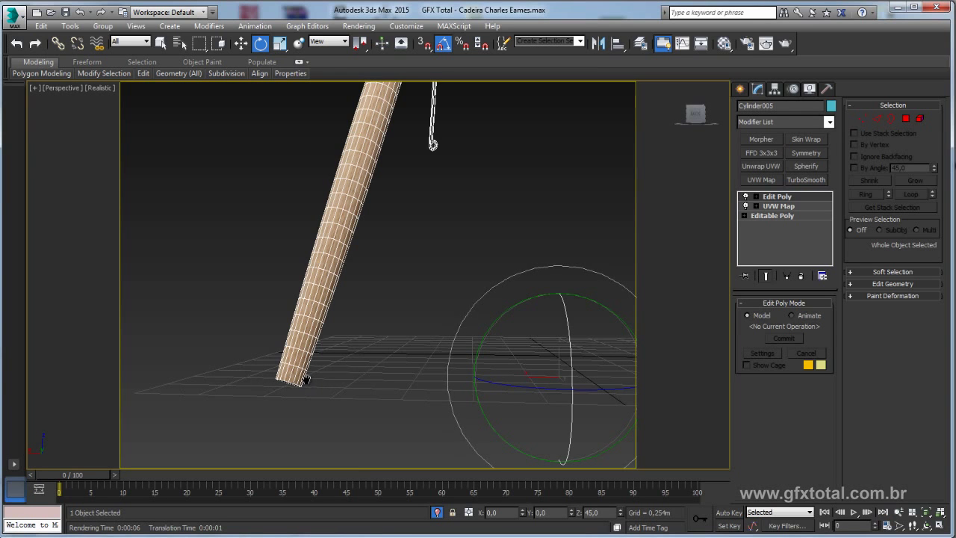
{"action": "mouse_move", "coordinate": [305, 379]}
{"action": "middle_mouse_down", "text": "alt"}
{"action": "mouse_move", "coordinate": [448, 320]}
{"action": "mouse_move", "coordinate": [366, 356]}
{"action": "middle_mouse_up", "text": "alt"}
{"action": "scroll", "coordinate": [335, 355], "scroll_direction": "down", "scroll_amount": 2}
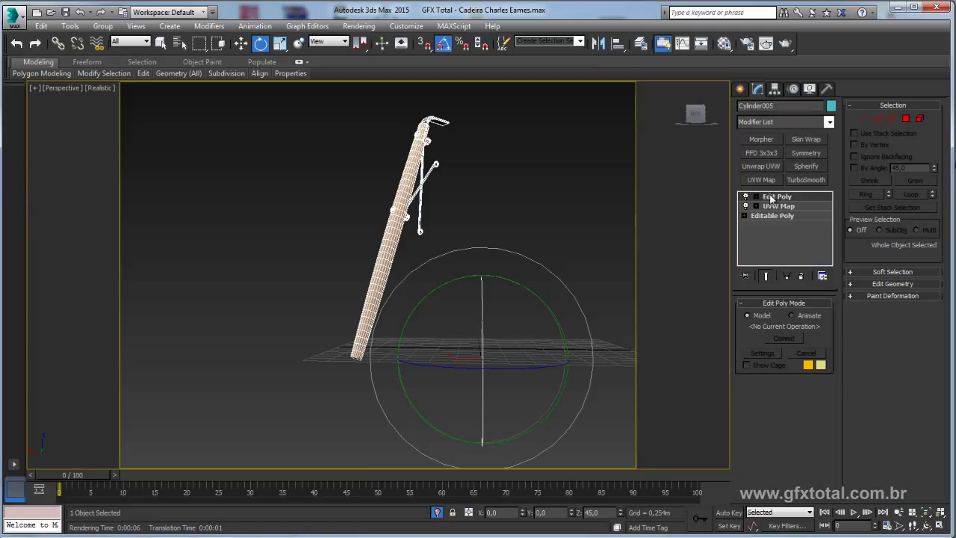
Select the leg's whole element at Edit Poly Element level and expand the Edit Geometry rollout.
{"action": "left_click", "coordinate": [919, 119]}
{"action": "left_click", "coordinate": [373, 298]}
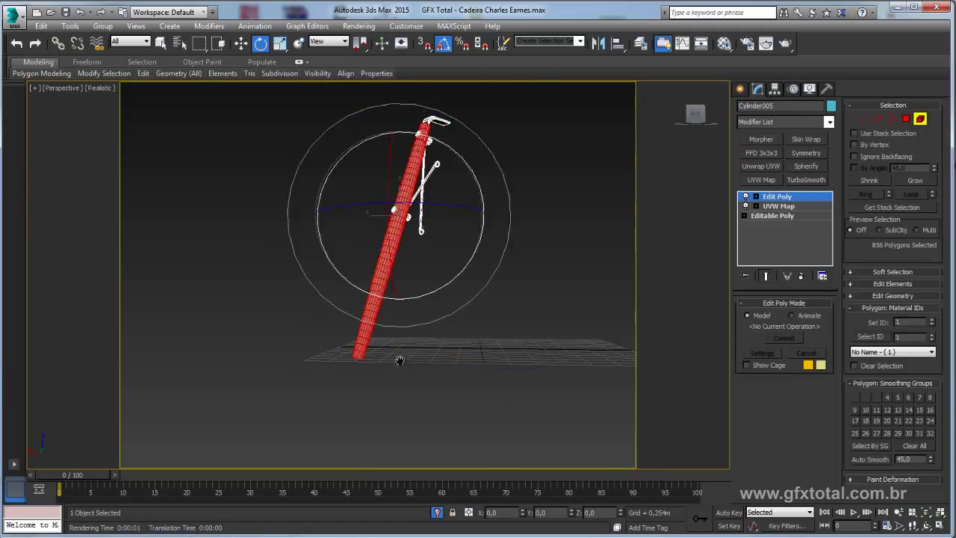
{"action": "scroll", "coordinate": [440, 327], "scroll_direction": "up", "scroll_amount": 3}
{"action": "scroll", "coordinate": [392, 318], "scroll_direction": "up", "scroll_amount": 2}
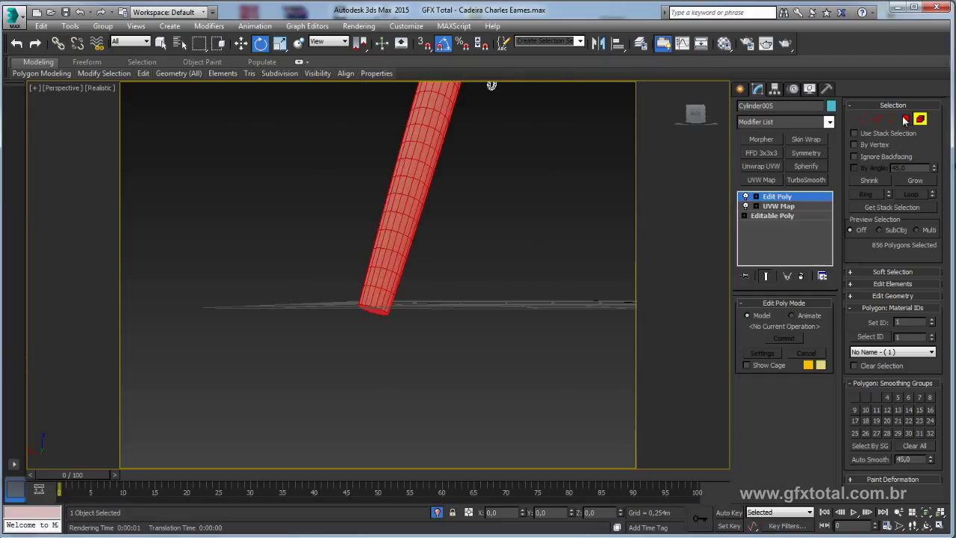
{"action": "left_click", "coordinate": [866, 298]}
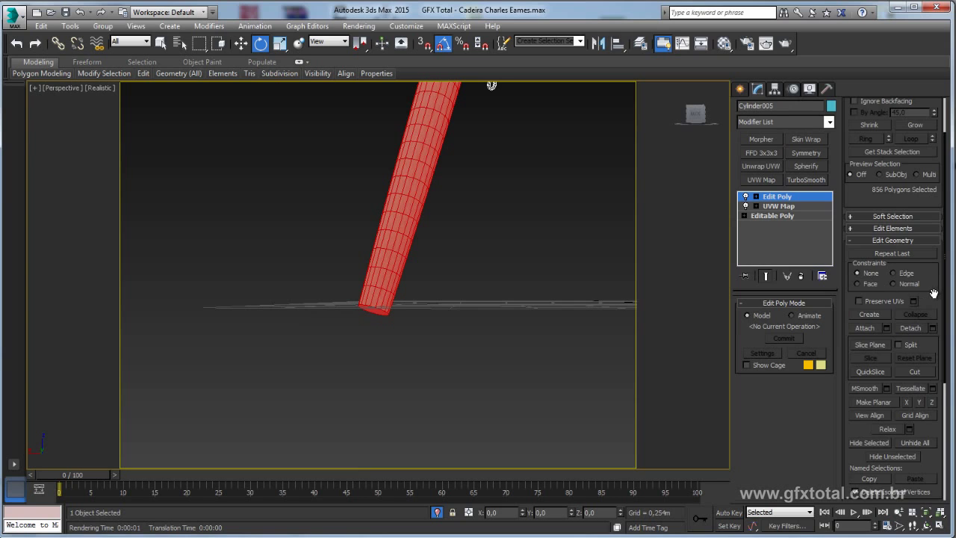
{"action": "left_click_drag", "start_coordinate": [935, 294], "coordinate": [929, 154]}
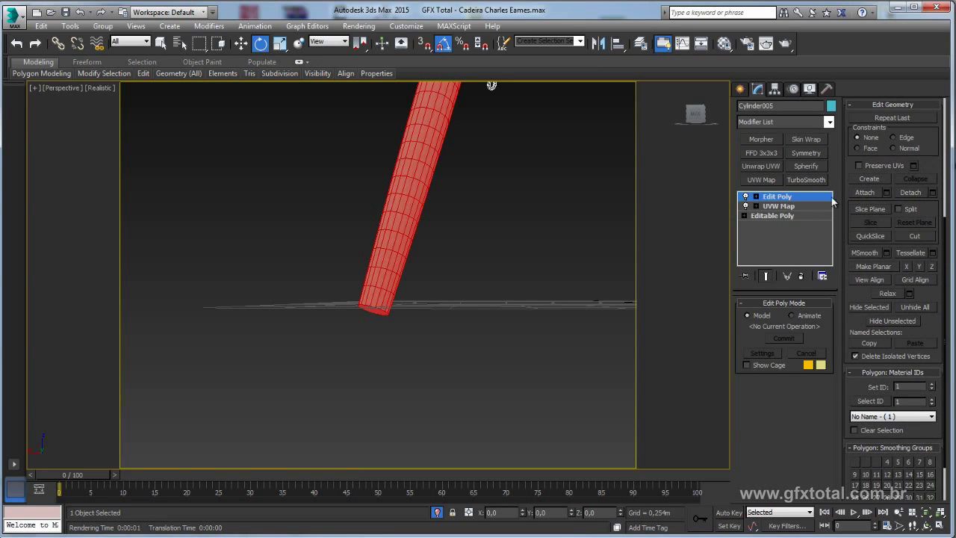
Start a Slice Plane on the leg and rotate it edge-on in the Front view.
{"action": "left_click", "coordinate": [870, 209]}
{"action": "scroll", "coordinate": [416, 261], "scroll_direction": "down", "scroll_amount": 2}
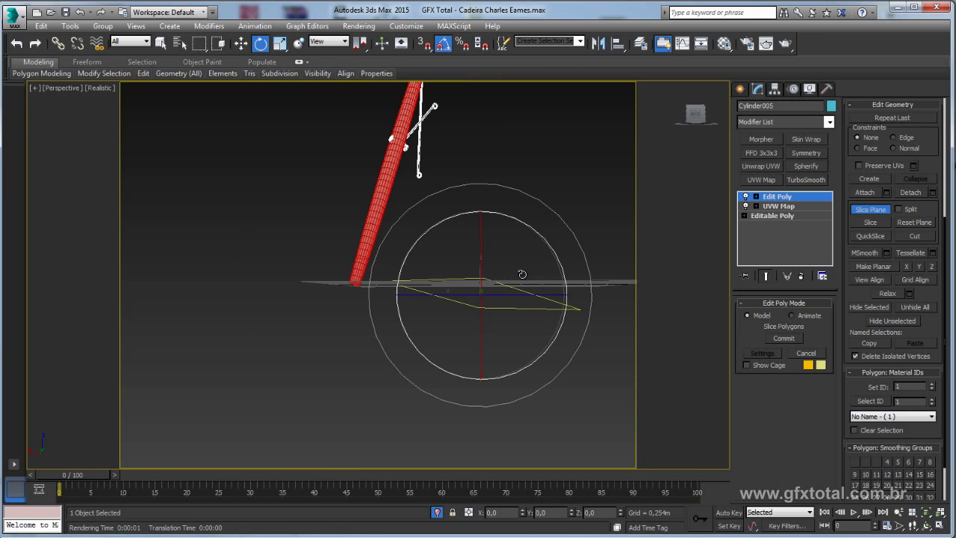
{"action": "middle_click_drag", "start_coordinate": [532, 270], "coordinate": [533, 280], "text": "alt"}
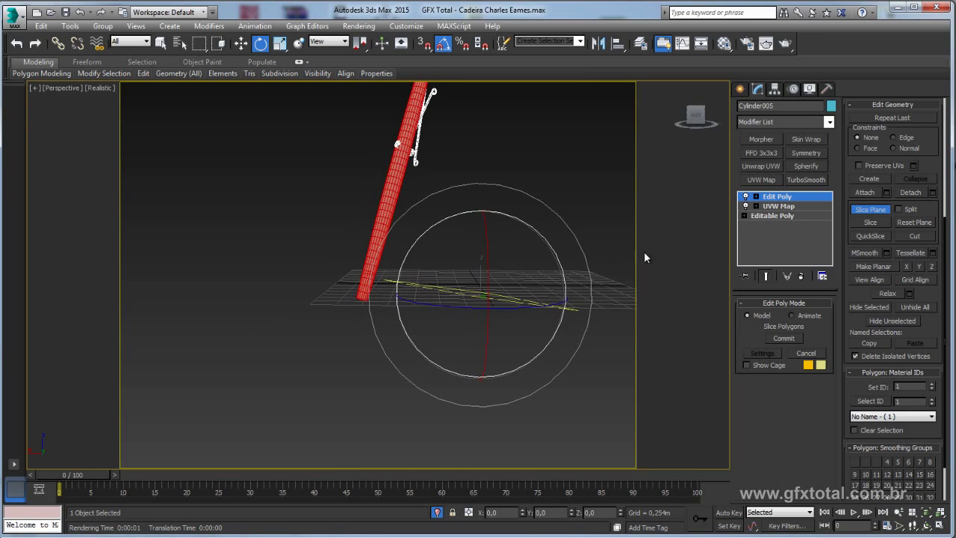
{"action": "left_click", "coordinate": [755, 197]}
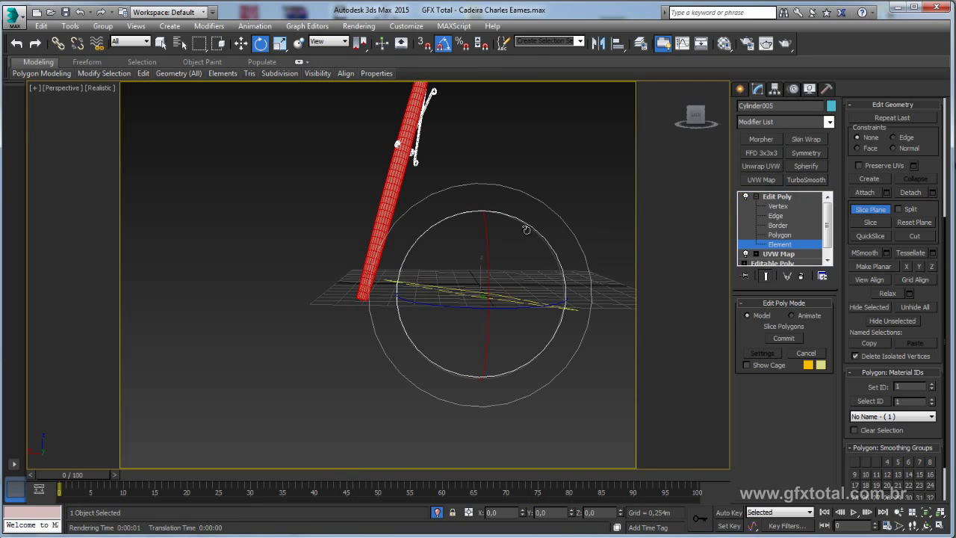
{"action": "middle_click_drag", "start_coordinate": [526, 231], "coordinate": [515, 224], "text": "alt"}
{"action": "left_click_drag", "start_coordinate": [443, 237], "coordinate": [433, 226]}
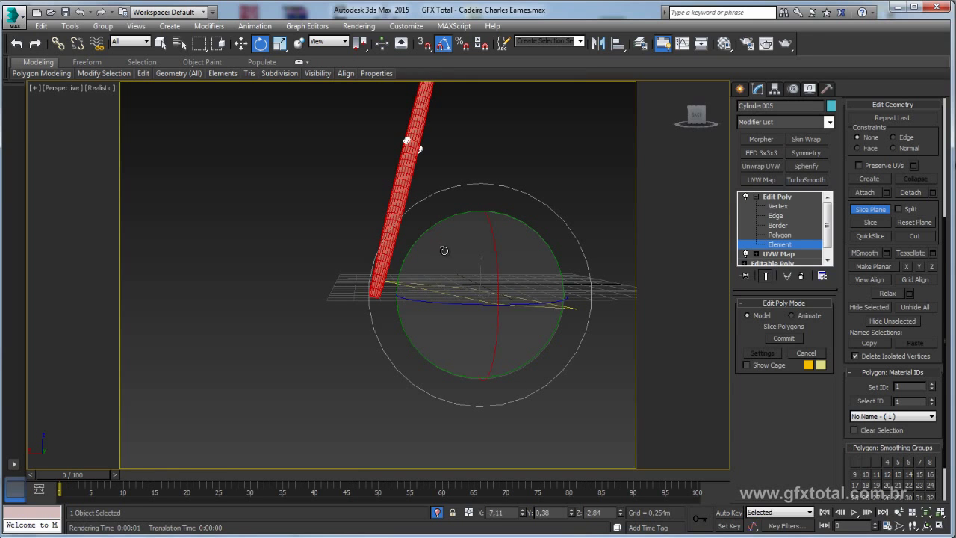
{"action": "key", "text": "ctrl+z"}
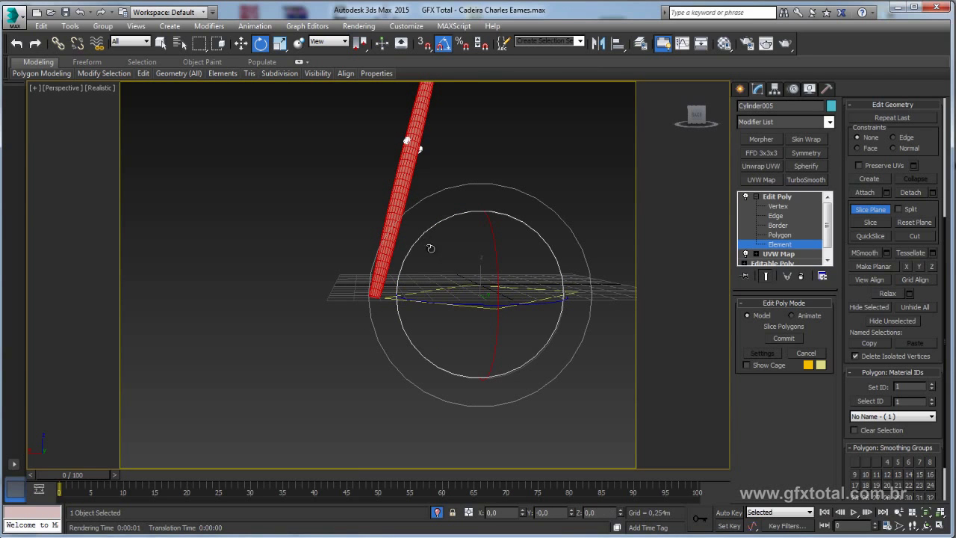
{"action": "key", "text": "f"}
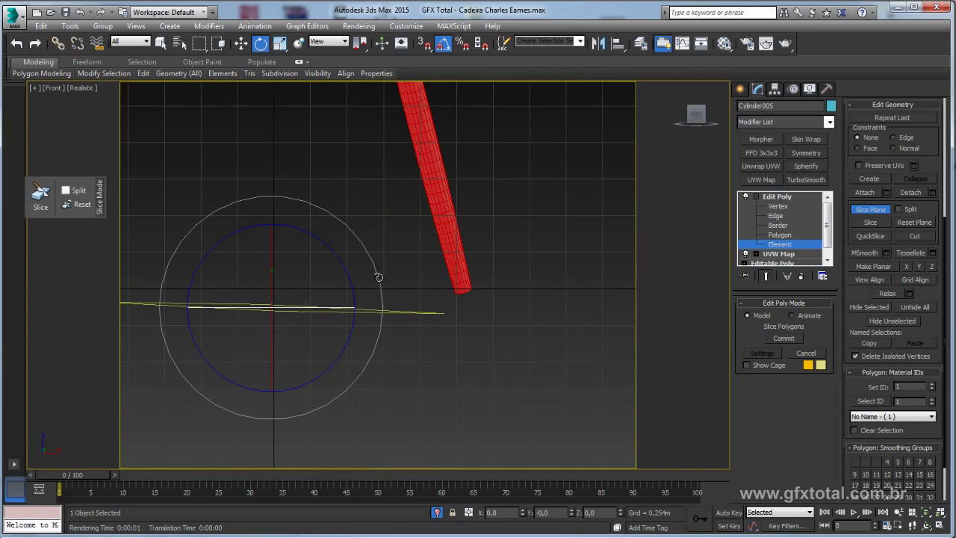
{"action": "left_click_drag", "start_coordinate": [378, 274], "coordinate": [379, 271]}
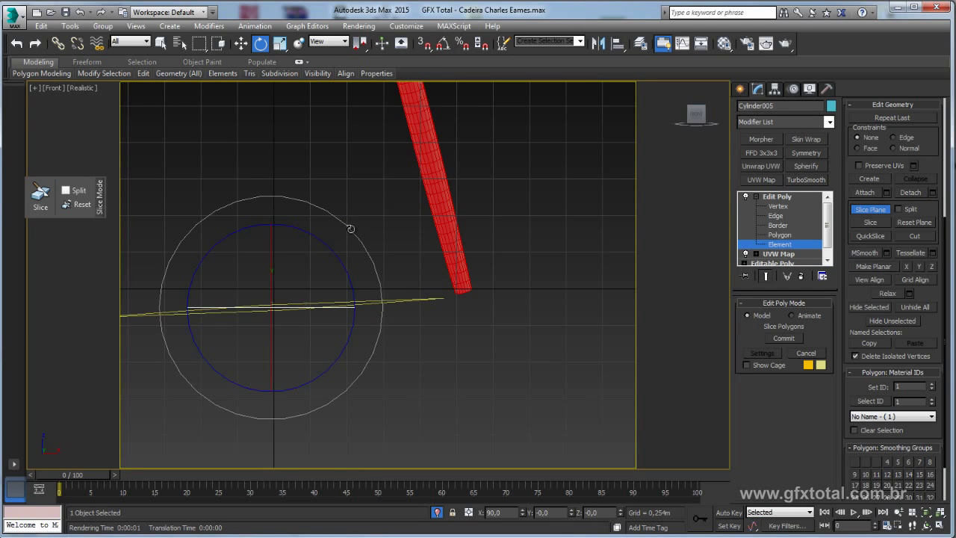
{"action": "left_click_drag", "start_coordinate": [269, 265], "coordinate": [271, 264]}
{"action": "middle_click_drag", "start_coordinate": [273, 268], "coordinate": [369, 283]}
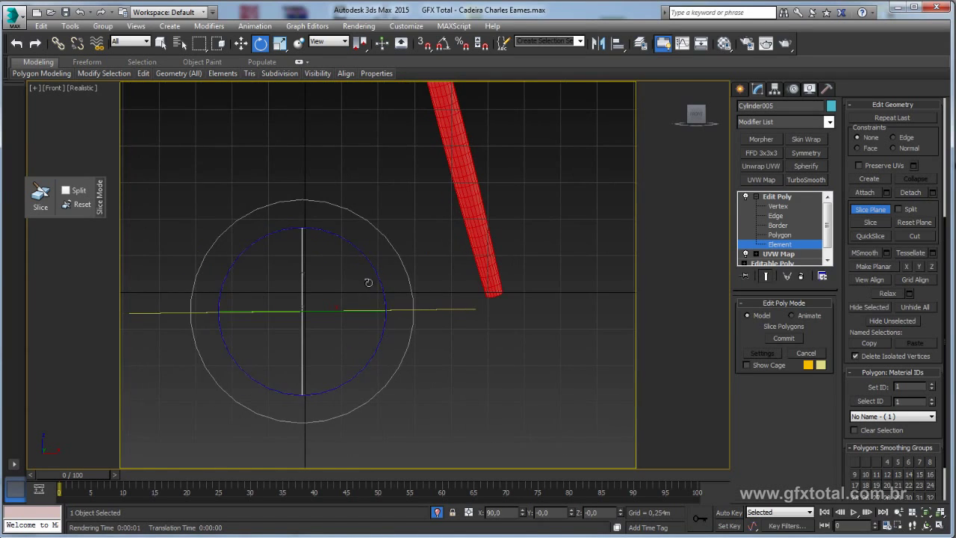
Move the slice plane down to the leg's bottom tip and slice the leg there.
{"action": "key", "text": "w"}
{"action": "mouse_move", "coordinate": [411, 305]}
{"action": "left_mouse_down"}
{"action": "mouse_move", "coordinate": [388, 261]}
{"action": "mouse_move", "coordinate": [487, 269]}
{"action": "mouse_move", "coordinate": [526, 257]}
{"action": "mouse_move", "coordinate": [456, 321]}
{"action": "left_mouse_up"}
{"action": "middle_click_drag", "start_coordinate": [455, 321], "coordinate": [381, 321]}
{"action": "key", "text": "e"}
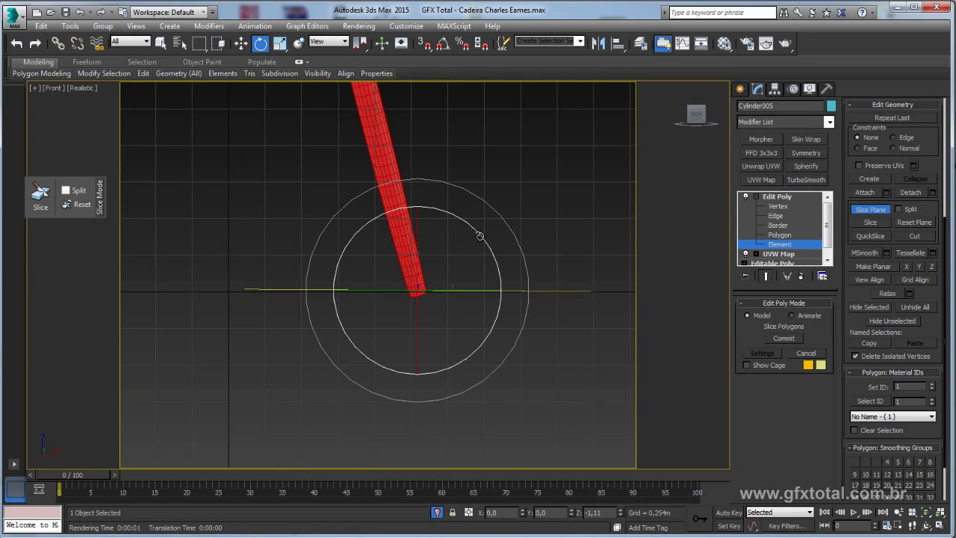
{"action": "left_click_drag", "start_coordinate": [480, 236], "coordinate": [480, 236]}
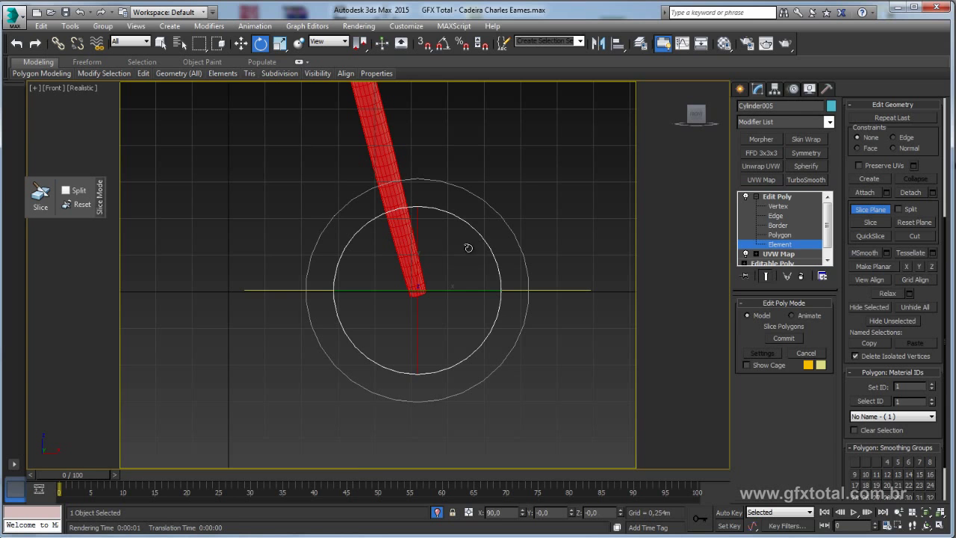
{"action": "key", "text": "p"}
{"action": "middle_click_drag", "start_coordinate": [408, 292], "coordinate": [478, 337], "text": "alt"}
{"action": "key", "text": "w"}
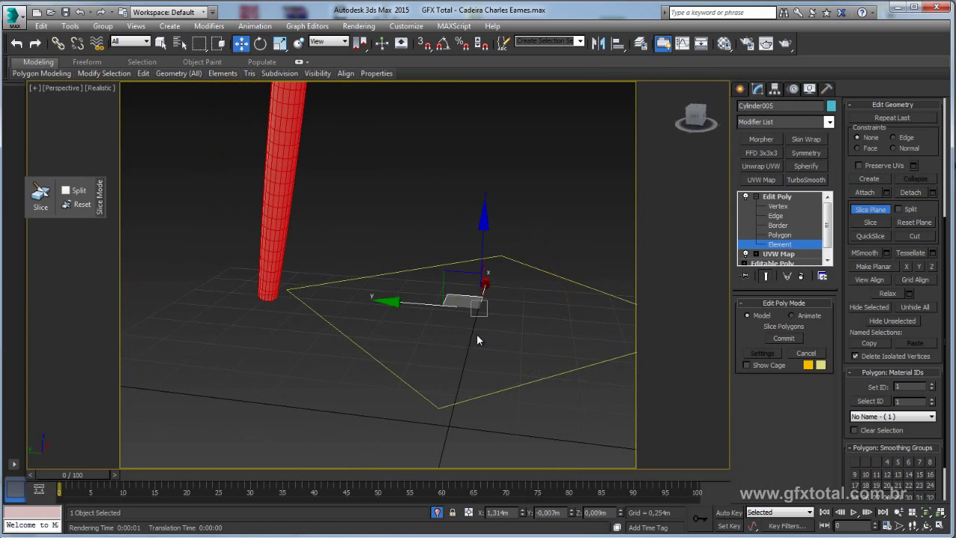
{"action": "left_click_drag", "start_coordinate": [478, 305], "coordinate": [241, 293]}
{"action": "mouse_move", "coordinate": [241, 293]}
{"action": "middle_mouse_down", "text": "alt"}
{"action": "mouse_move", "coordinate": [377, 307]}
{"action": "mouse_move", "coordinate": [460, 296]}
{"action": "mouse_move", "coordinate": [486, 312]}
{"action": "mouse_move", "coordinate": [557, 322]}
{"action": "mouse_move", "coordinate": [540, 307]}
{"action": "mouse_move", "coordinate": [465, 298]}
{"action": "mouse_move", "coordinate": [442, 259]}
{"action": "middle_mouse_up", "text": "alt"}
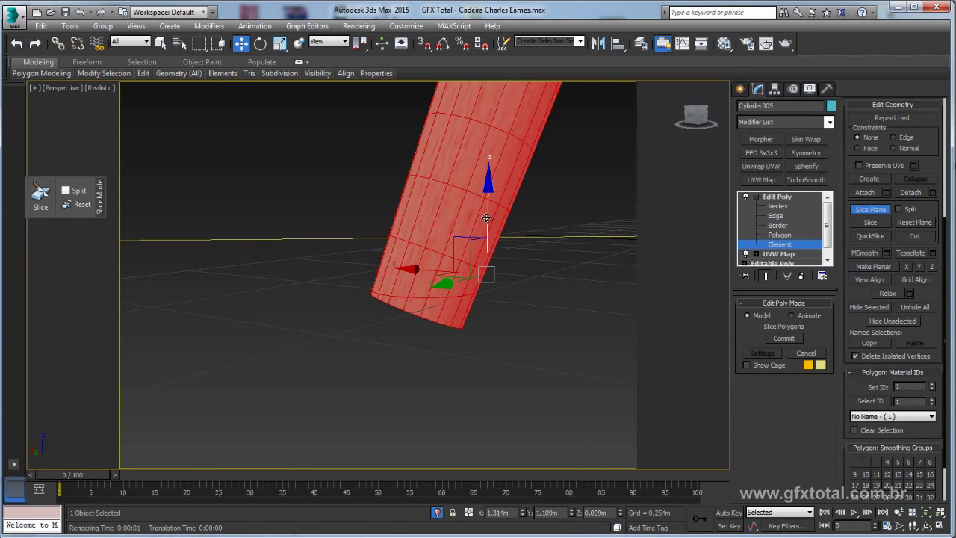
{"action": "left_click_drag", "start_coordinate": [488, 215], "coordinate": [487, 220]}
{"action": "mouse_move", "coordinate": [488, 220]}
{"action": "middle_mouse_down", "text": "alt"}
{"action": "mouse_move", "coordinate": [516, 271]}
{"action": "mouse_move", "coordinate": [563, 266]}
{"action": "middle_mouse_up", "text": "alt"}
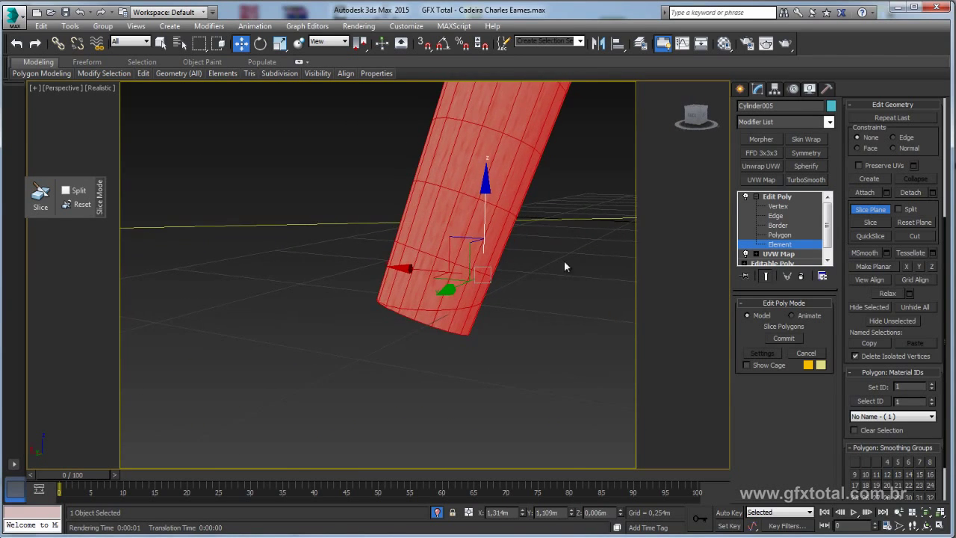
{"action": "left_click", "coordinate": [876, 221]}
{"action": "left_click", "coordinate": [875, 211]}
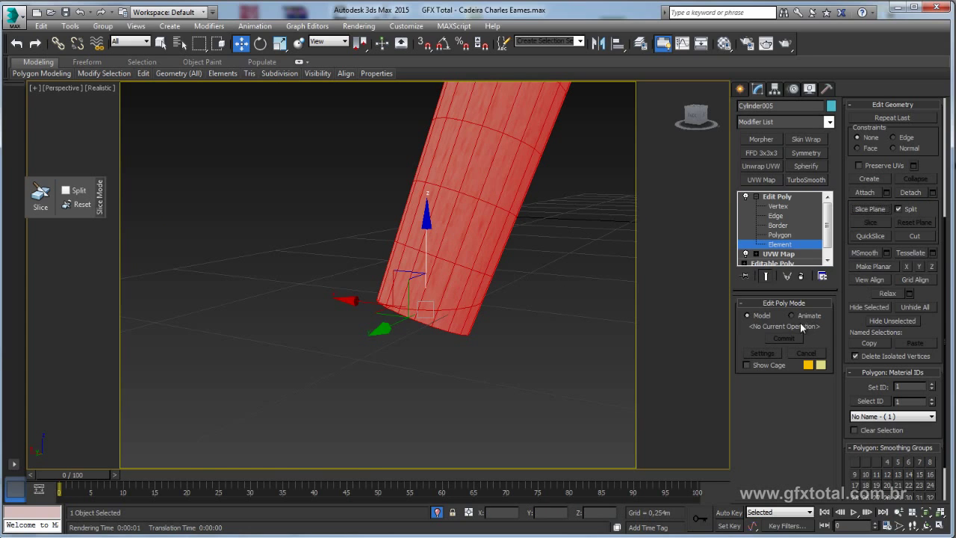
Delete the cut-off bottom element and select the leg's open border rim for scaling.
{"action": "left_click", "coordinate": [455, 324]}
{"action": "scroll", "coordinate": [454, 317], "scroll_direction": "down", "scroll_amount": 3}
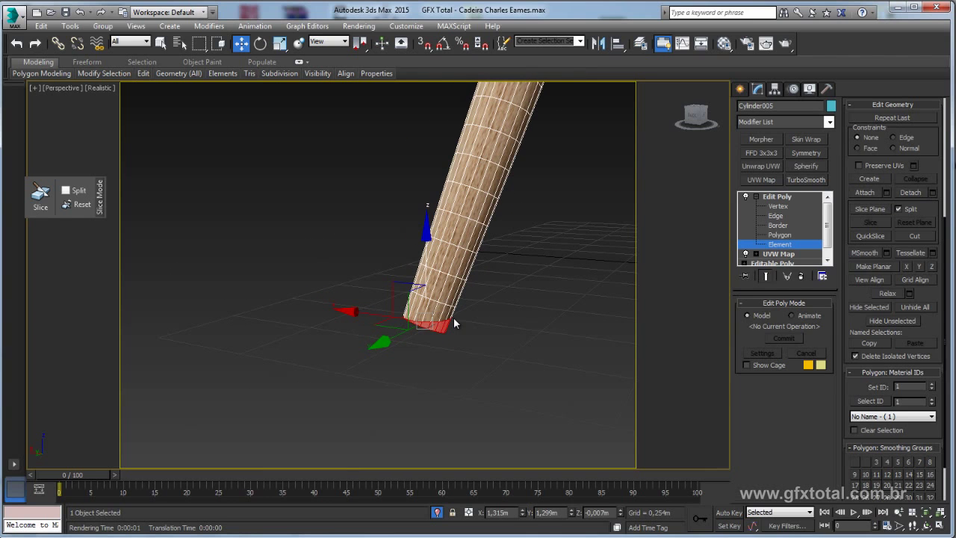
{"action": "key", "text": "Delete"}
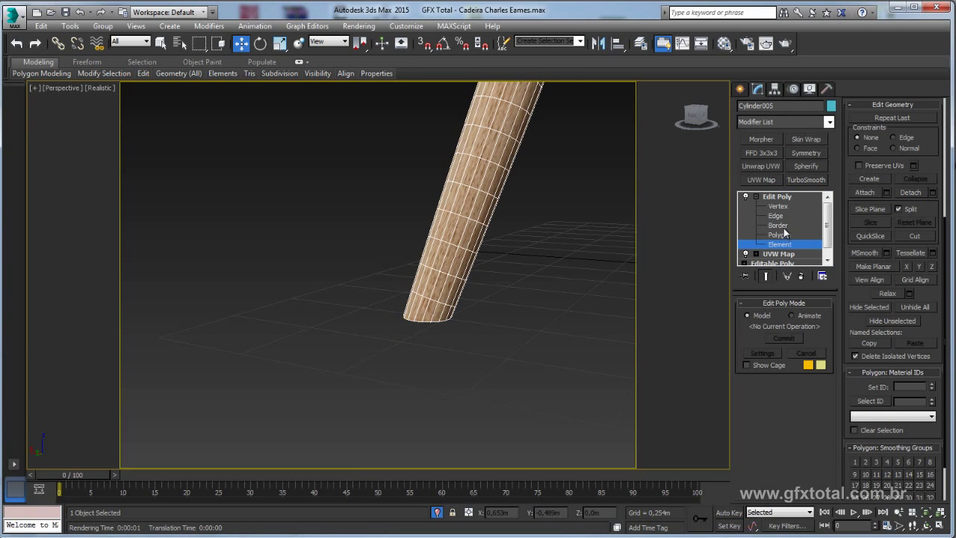
{"action": "left_click", "coordinate": [779, 225]}
{"action": "left_click", "coordinate": [429, 313]}
{"action": "mouse_move", "coordinate": [429, 313]}
{"action": "middle_mouse_down", "text": "alt"}
{"action": "mouse_move", "coordinate": [424, 280]}
{"action": "mouse_move", "coordinate": [482, 281]}
{"action": "middle_mouse_up", "text": "alt"}
{"action": "key", "text": "r"}
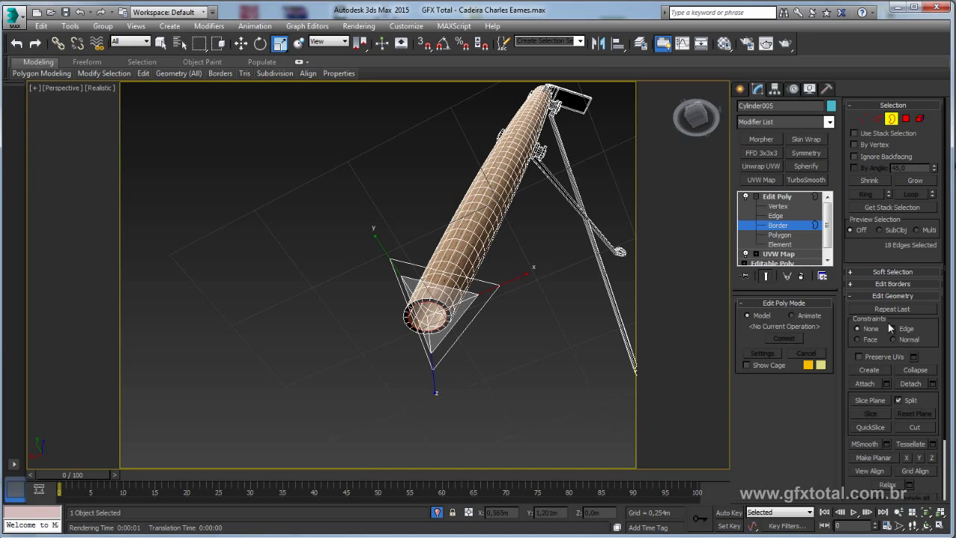
Cap the leg's open bottom border, then exit sub-object level and deselect the leg.
{"action": "left_click", "coordinate": [879, 285]}
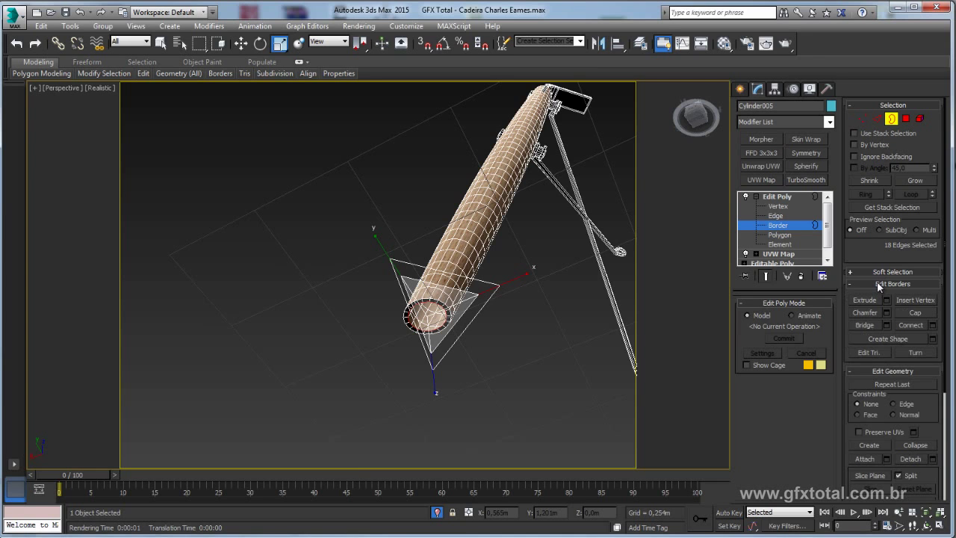
{"action": "left_click_drag", "start_coordinate": [878, 258], "coordinate": [872, 152]}
{"action": "left_click", "coordinate": [916, 206]}
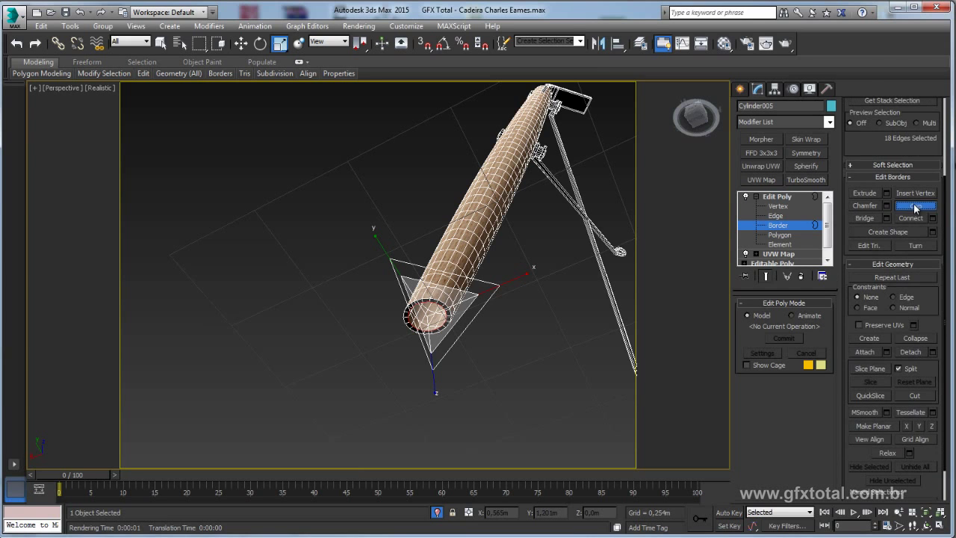
{"action": "left_click", "coordinate": [788, 198]}
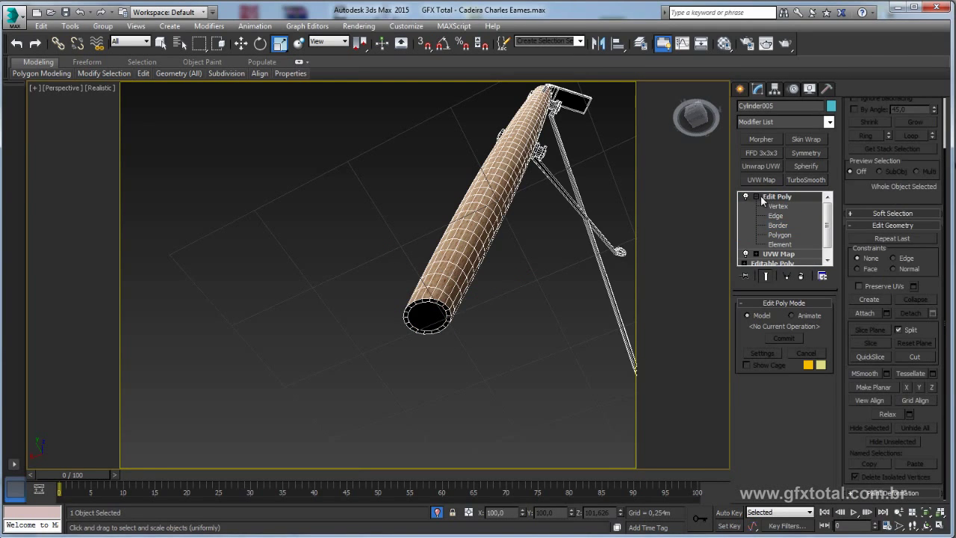
{"action": "left_click", "coordinate": [520, 272]}
{"action": "mouse_move", "coordinate": [523, 262]}
{"action": "middle_mouse_down", "text": "alt"}
{"action": "mouse_move", "coordinate": [539, 268]}
{"action": "mouse_move", "coordinate": [540, 327]}
{"action": "mouse_move", "coordinate": [461, 274]}
{"action": "mouse_move", "coordinate": [438, 299]}
{"action": "middle_mouse_up", "text": "alt"}
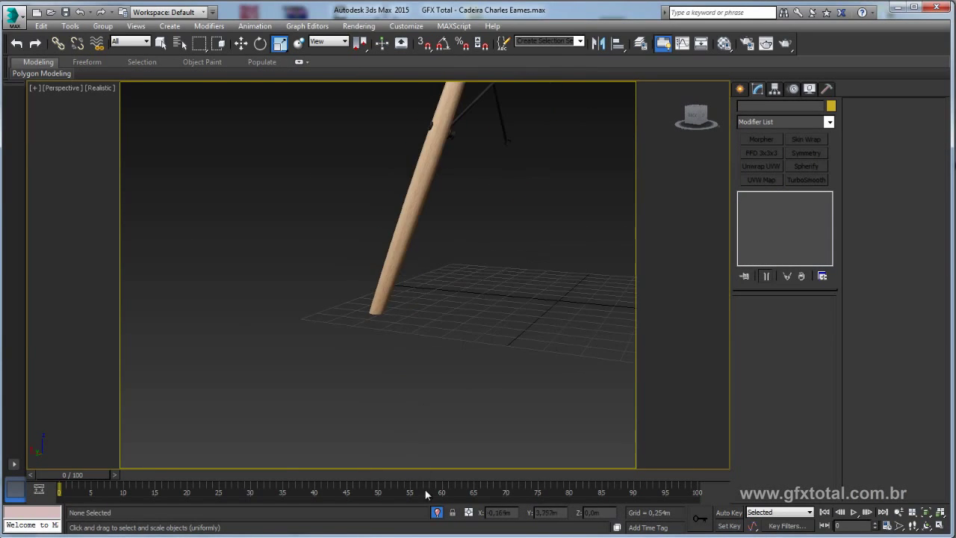
End isolation and select the five chair leg parts, framing them in view.
{"action": "left_click", "coordinate": [437, 513]}
{"action": "middle_click_drag", "start_coordinate": [436, 358], "coordinate": [484, 358], "text": "alt"}
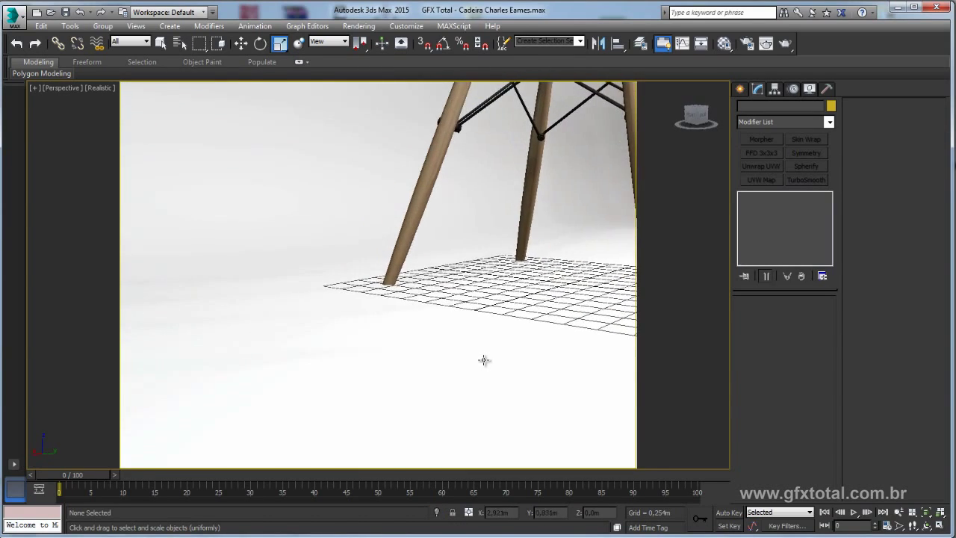
{"action": "left_click", "coordinate": [405, 259]}
{"action": "left_click", "coordinate": [397, 255]}
{"action": "mouse_move", "coordinate": [433, 306]}
{"action": "middle_mouse_down", "text": "alt"}
{"action": "mouse_move", "coordinate": [433, 284]}
{"action": "mouse_move", "coordinate": [454, 284]}
{"action": "mouse_move", "coordinate": [427, 301]}
{"action": "middle_mouse_up", "text": "alt"}
{"action": "scroll", "coordinate": [440, 299], "scroll_direction": "down", "scroll_amount": 5}
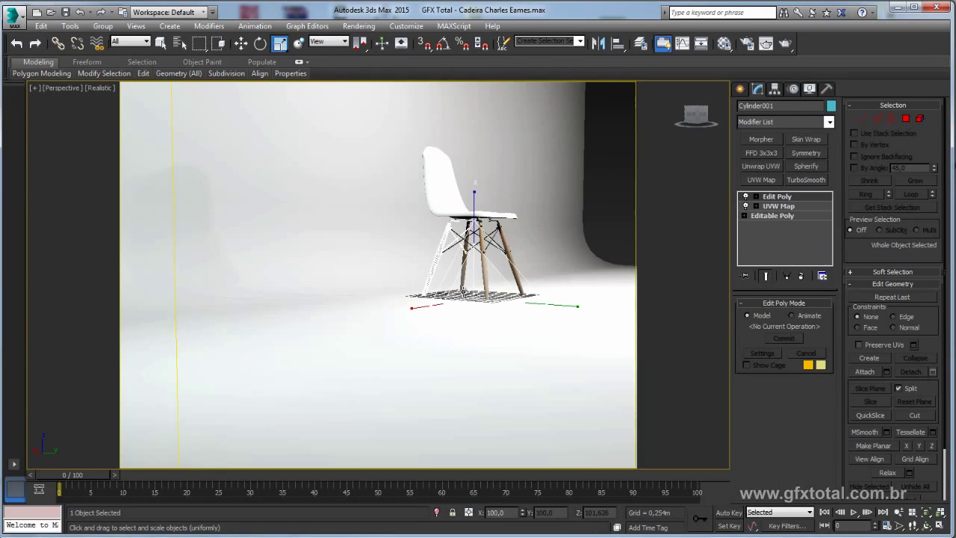
{"action": "scroll", "coordinate": [455, 295], "scroll_direction": "down", "scroll_amount": 2}
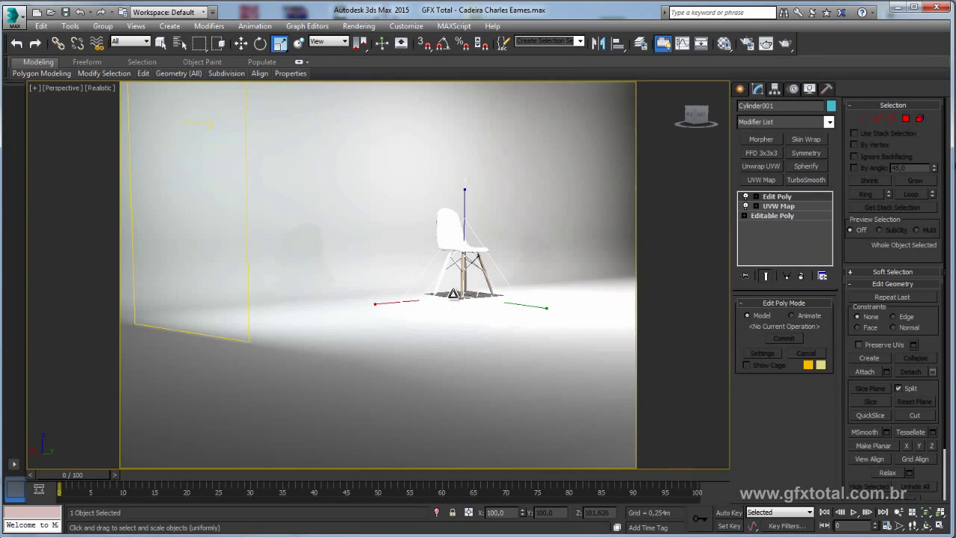
{"action": "key", "text": "F3"}
{"action": "key", "text": "ctrl+q"}
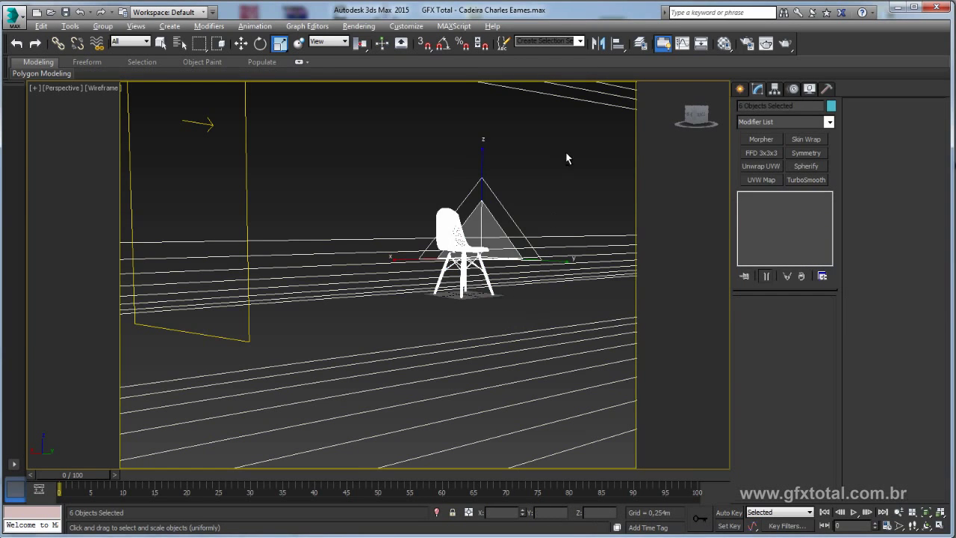
{"action": "key", "text": "F3"}
{"action": "key", "text": "z"}
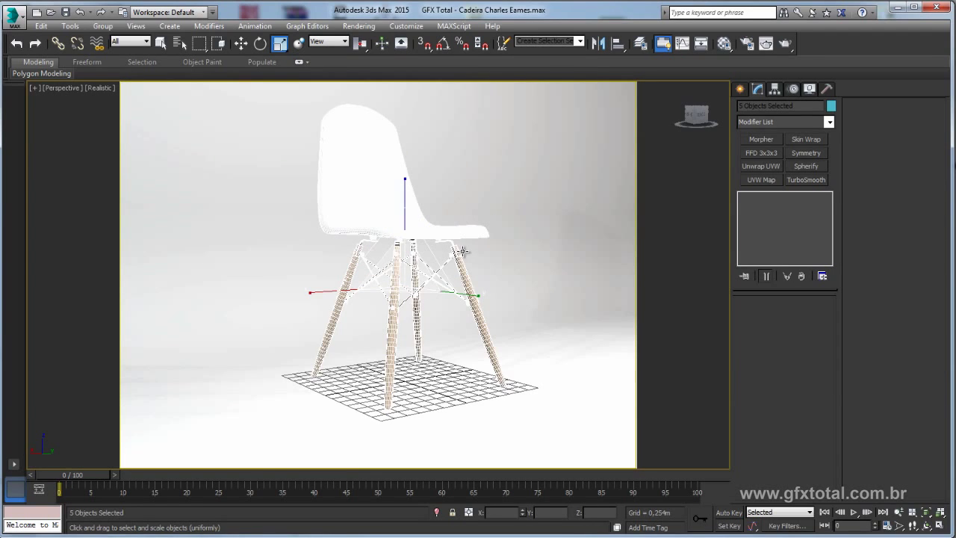
Nudge the five leg parts slightly down in Z, checking the position in the Left view.
{"action": "key", "text": "w"}
{"action": "scroll", "coordinate": [402, 224], "scroll_direction": "up", "scroll_amount": 2}
{"action": "scroll", "coordinate": [410, 202], "scroll_direction": "up", "scroll_amount": 2}
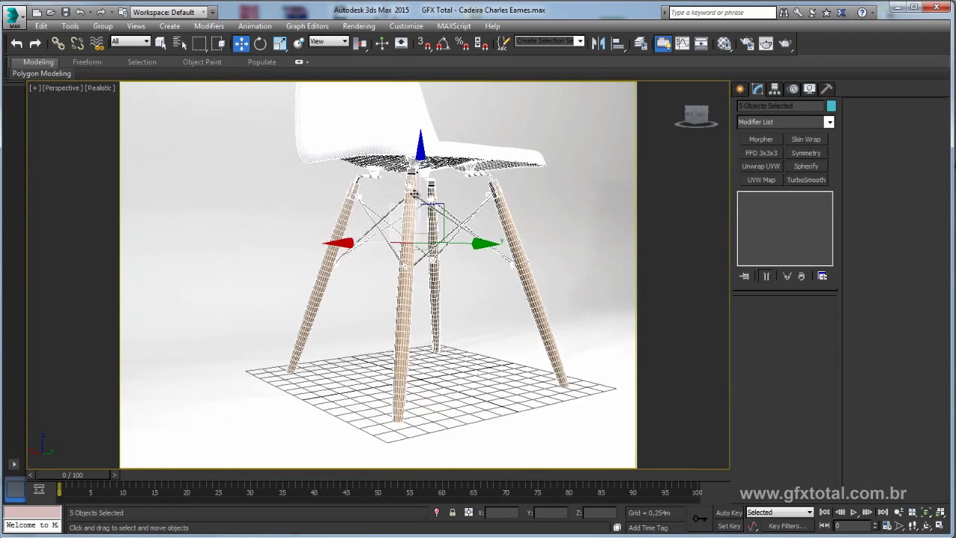
{"action": "scroll", "coordinate": [419, 180], "scroll_direction": "up", "scroll_amount": 1}
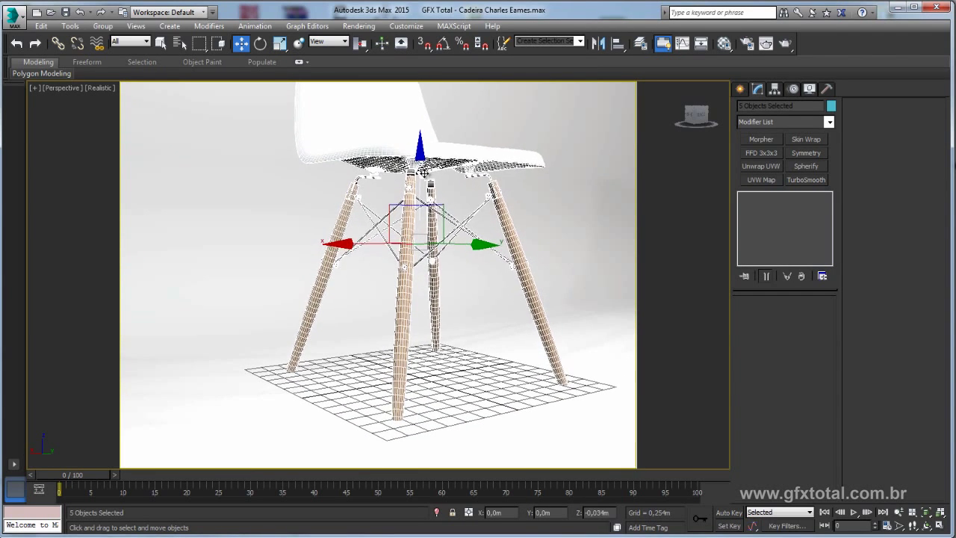
{"action": "left_click_drag", "start_coordinate": [430, 170], "coordinate": [430, 172]}
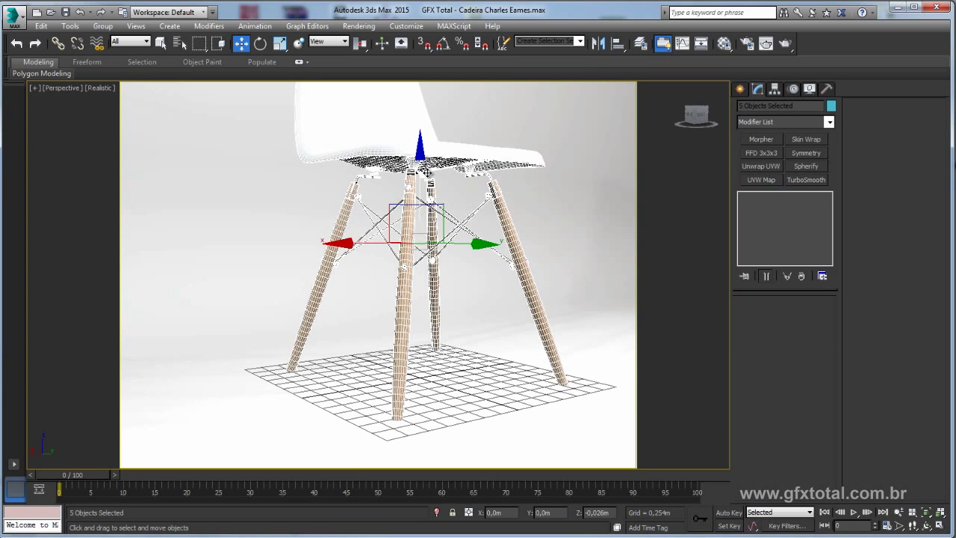
{"action": "key", "text": "l"}
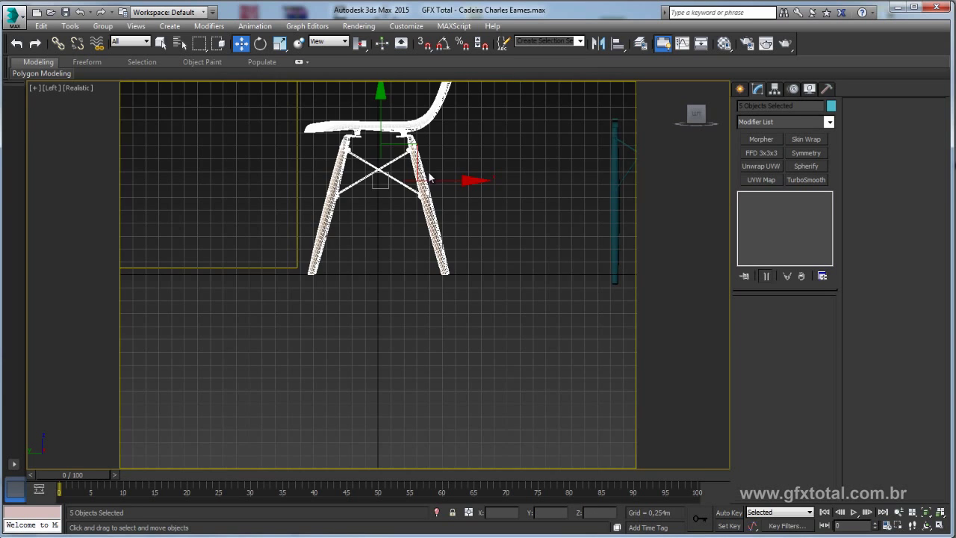
{"action": "scroll", "coordinate": [383, 167], "scroll_direction": "up", "scroll_amount": 2}
{"action": "scroll", "coordinate": [383, 168], "scroll_direction": "up", "scroll_amount": 2}
{"action": "left_click_drag", "start_coordinate": [393, 145], "coordinate": [398, 147]}
{"action": "key", "text": "p"}
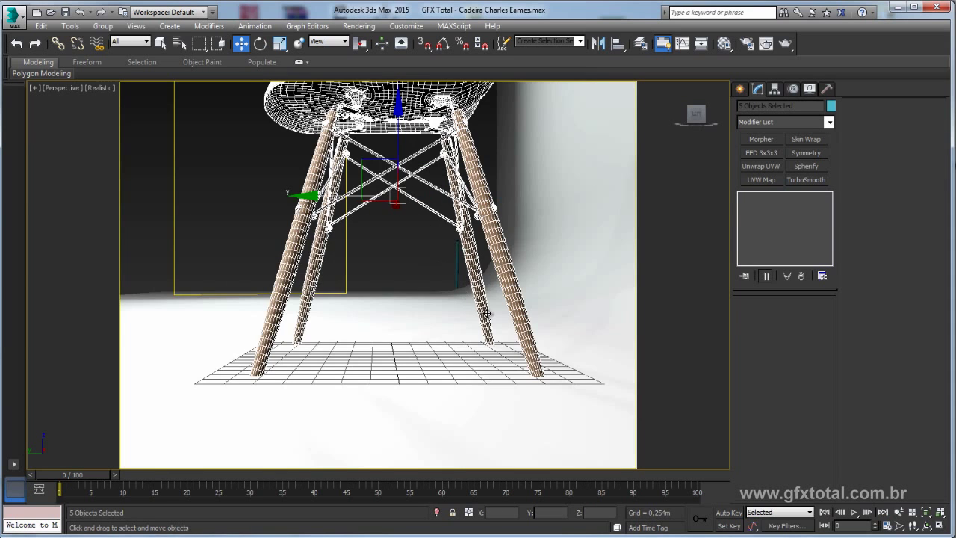
{"action": "scroll", "coordinate": [478, 317], "scroll_direction": "down", "scroll_amount": 3}
{"action": "scroll", "coordinate": [424, 316], "scroll_direction": "down", "scroll_amount": 3}
{"action": "mouse_move", "coordinate": [425, 316]}
{"action": "middle_mouse_down", "text": "alt"}
{"action": "mouse_move", "coordinate": [448, 283]}
{"action": "mouse_move", "coordinate": [424, 338]}
{"action": "mouse_move", "coordinate": [398, 323]}
{"action": "middle_mouse_up", "text": "alt"}
{"action": "scroll", "coordinate": [451, 282], "scroll_direction": "up", "scroll_amount": 3}
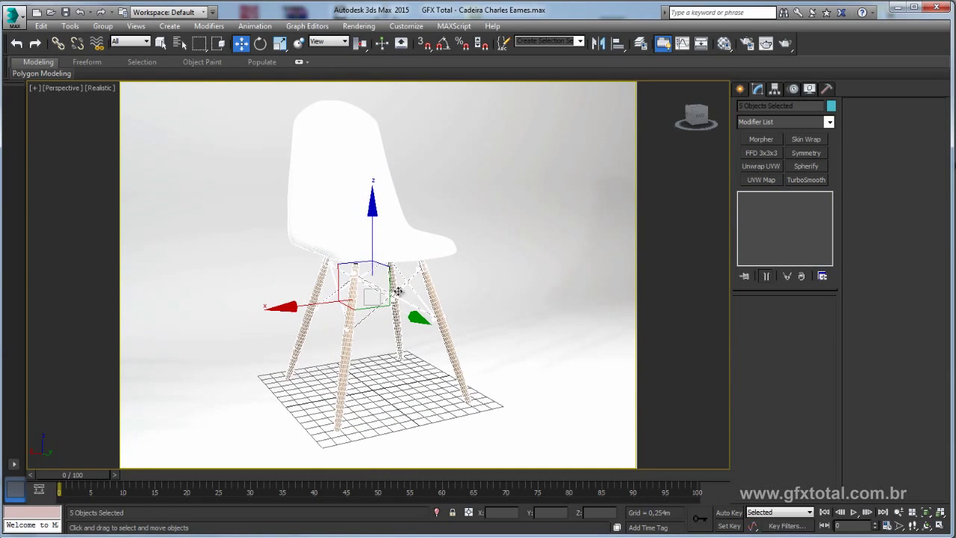
Set Render Setup's Common output size to Width 1280 and Height 1024, then minimize it.
{"action": "left_click", "coordinate": [747, 46]}
{"action": "left_click_drag", "start_coordinate": [611, 75], "coordinate": [560, 58]}
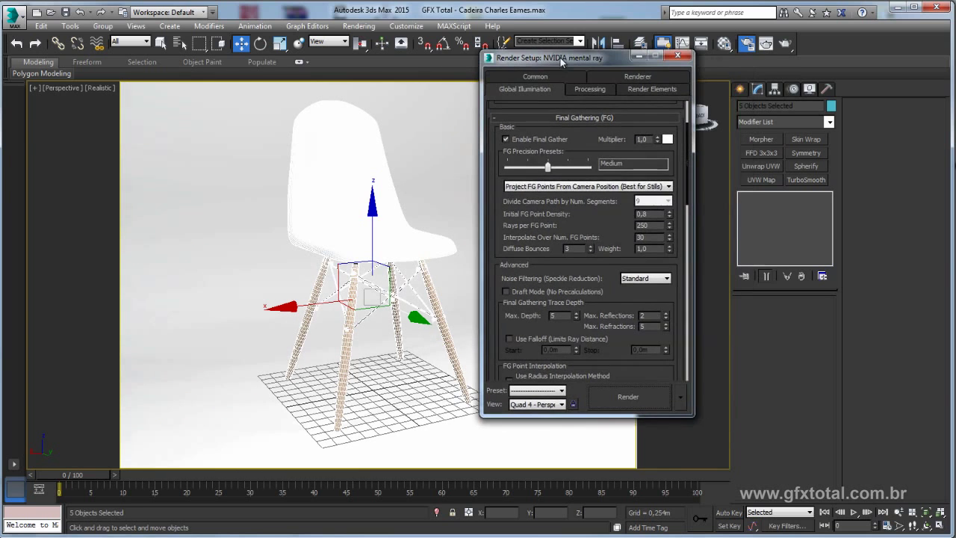
{"action": "scroll", "coordinate": [612, 93], "scroll_direction": "down", "scroll_amount": 5}
{"action": "scroll", "coordinate": [612, 93], "scroll_direction": "up", "scroll_amount": 5}
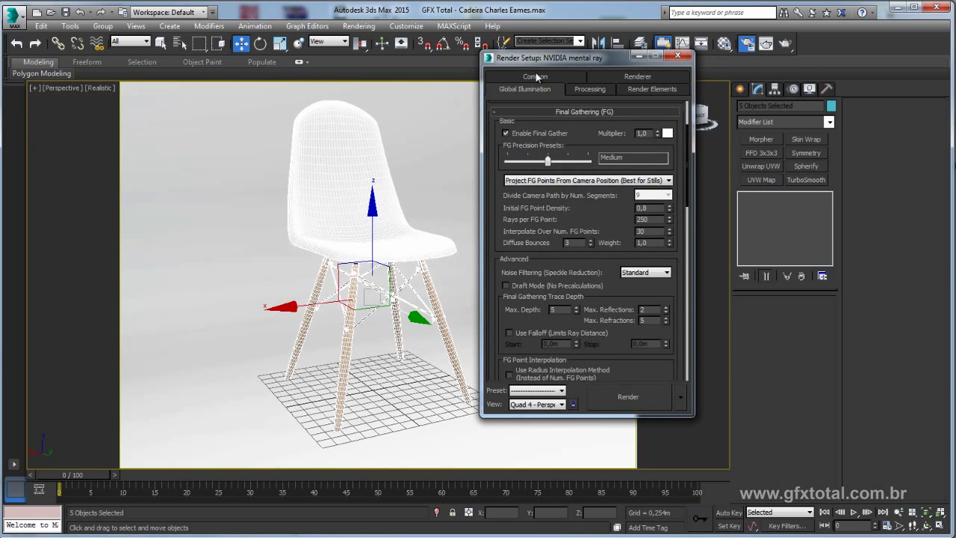
{"action": "left_click", "coordinate": [529, 76]}
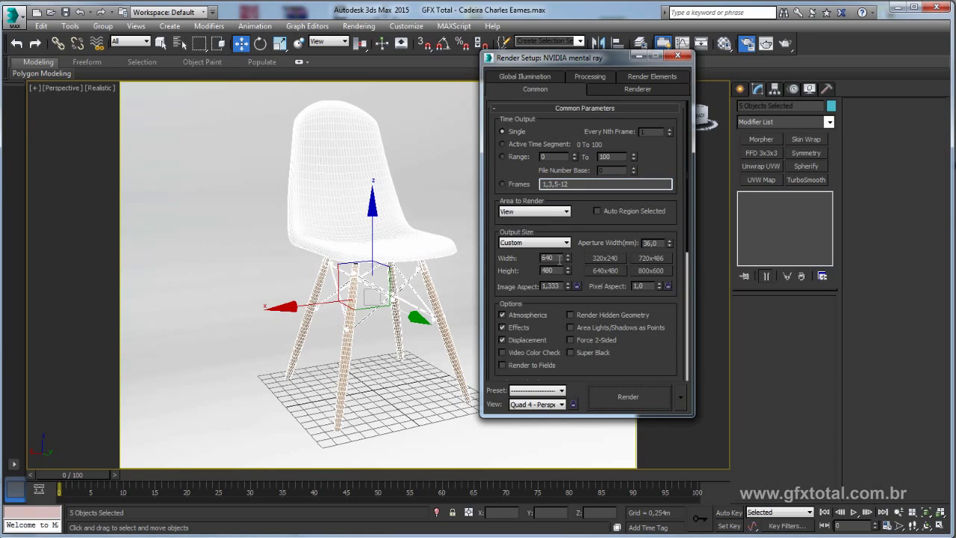
{"action": "double_click", "coordinate": [562, 258]}
{"action": "type", "text": "540"}
{"action": "key", "text": "Return"}
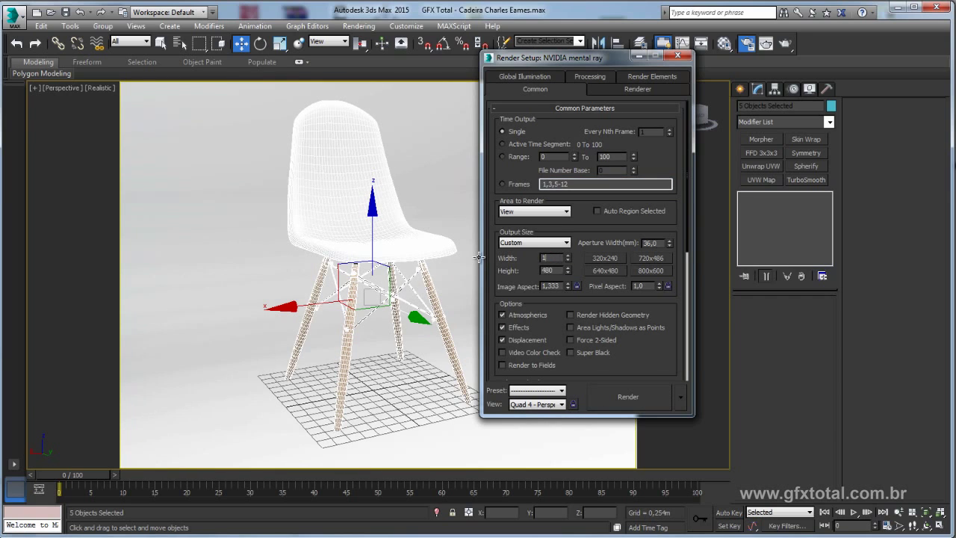
{"action": "type", "text": "0"}
{"action": "key", "text": "Return"}
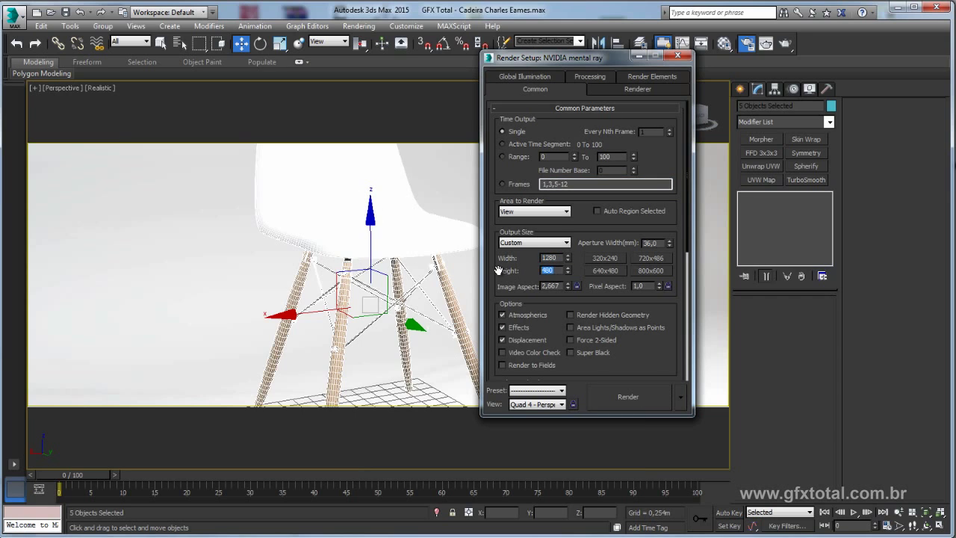
{"action": "type", "text": "1024"}
{"action": "key", "text": "Return"}
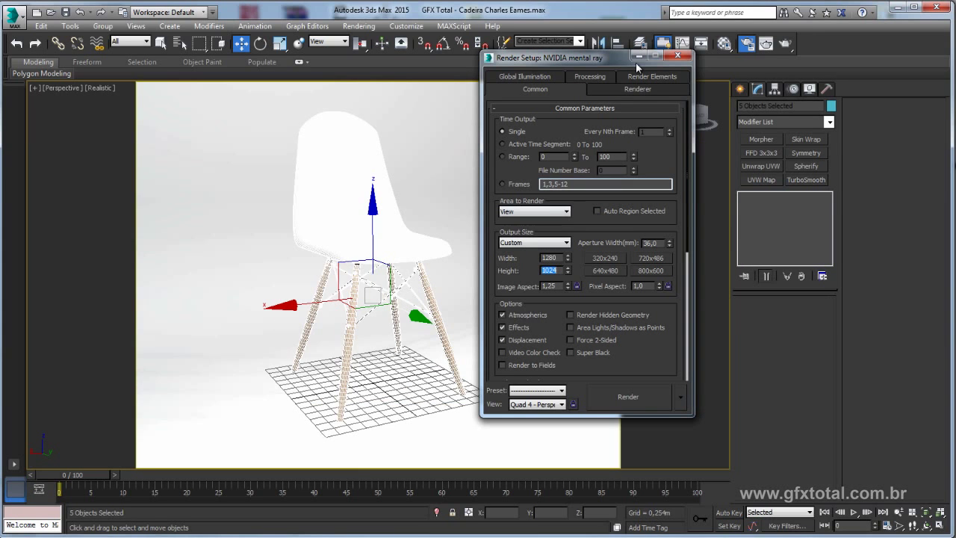
{"action": "left_click", "coordinate": [639, 57]}
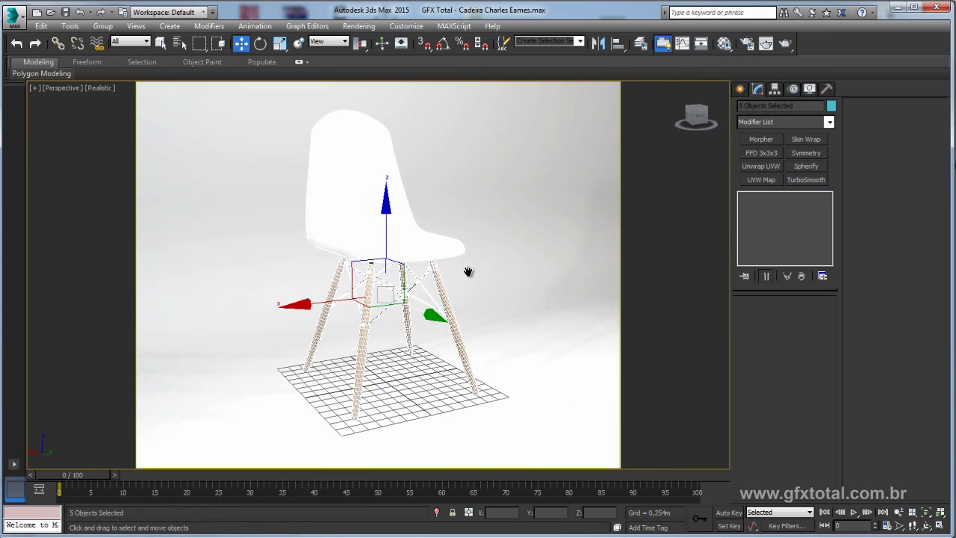
{"action": "middle_click_drag", "start_coordinate": [485, 291], "coordinate": [480, 302], "text": "alt"}
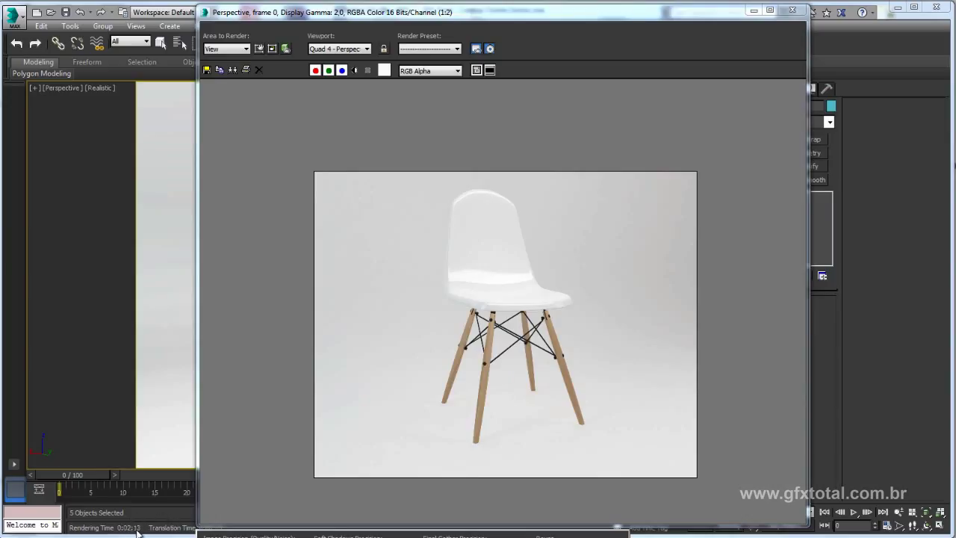
Zoom in on the rendered chair legs in the frame window, zoom out, then minimize it.
{"action": "scroll", "coordinate": [485, 354], "scroll_direction": "up", "scroll_amount": 1}
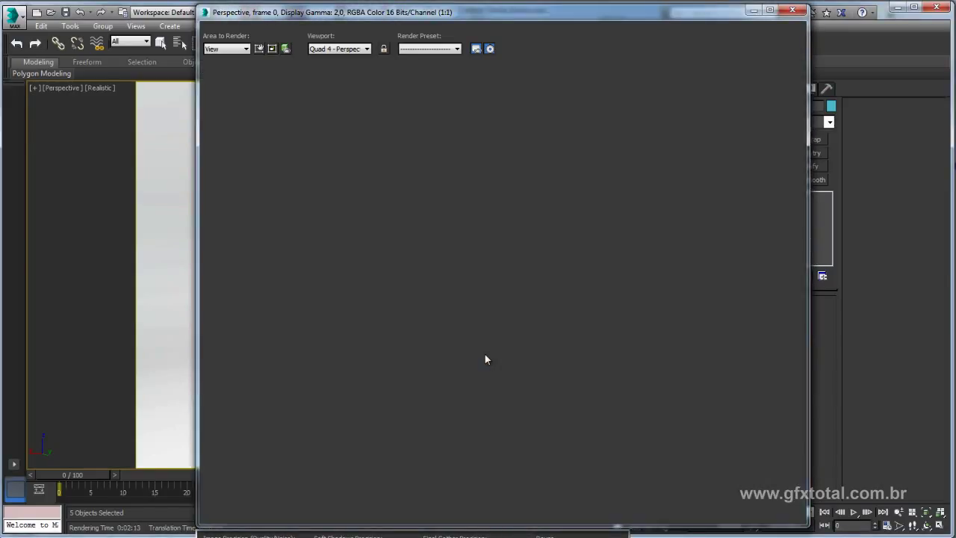
{"action": "scroll", "coordinate": [492, 355], "scroll_direction": "up", "scroll_amount": 1}
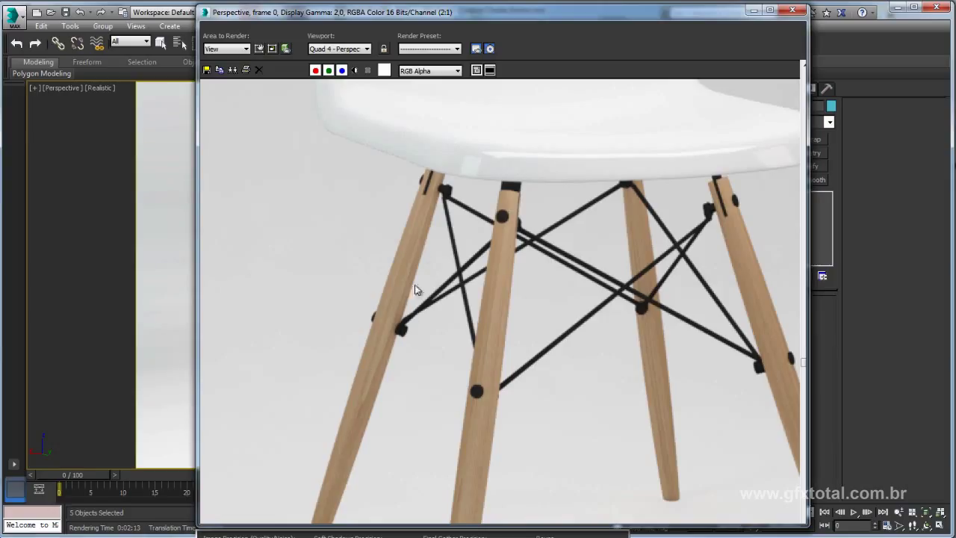
{"action": "scroll", "coordinate": [419, 250], "scroll_direction": "up", "scroll_amount": 1}
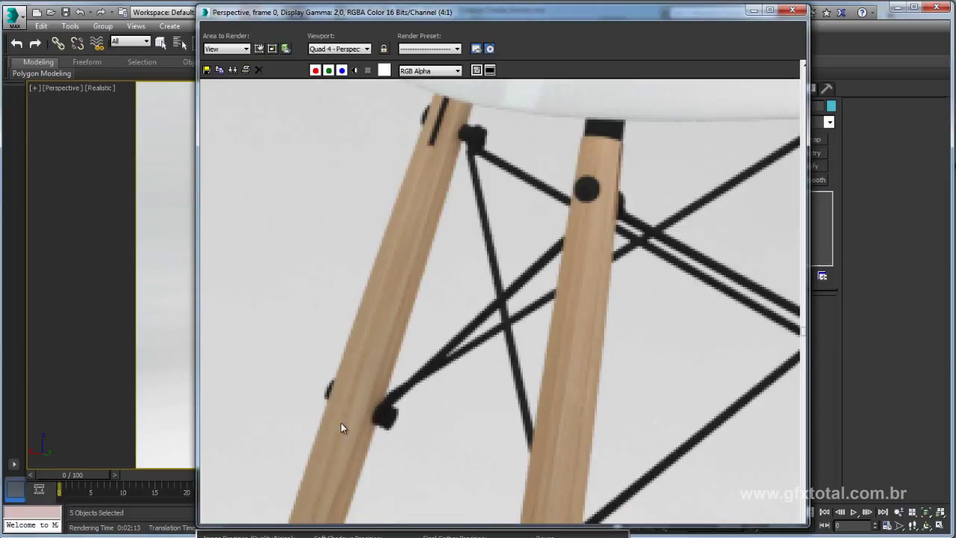
{"action": "scroll", "coordinate": [569, 292], "scroll_direction": "down", "scroll_amount": 1}
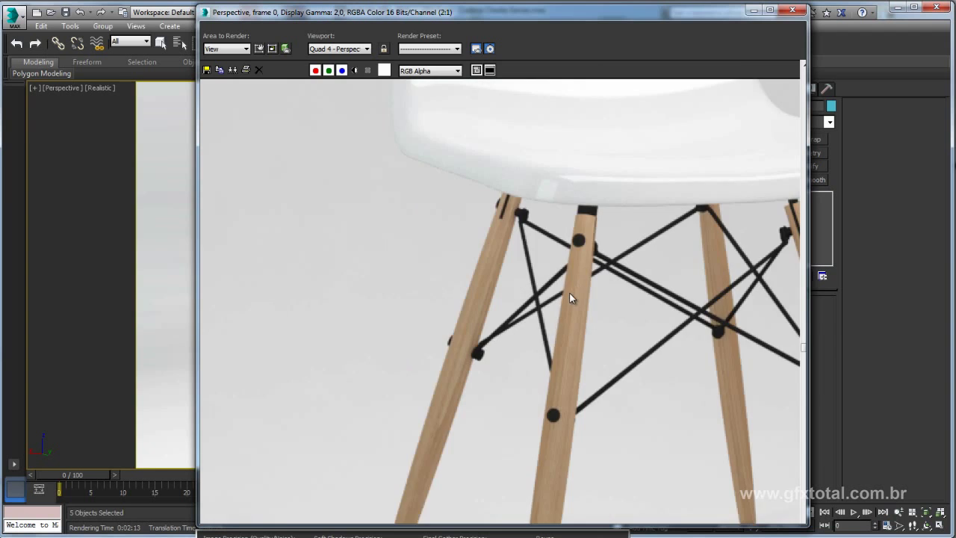
{"action": "scroll", "coordinate": [569, 292], "scroll_direction": "down", "scroll_amount": 1}
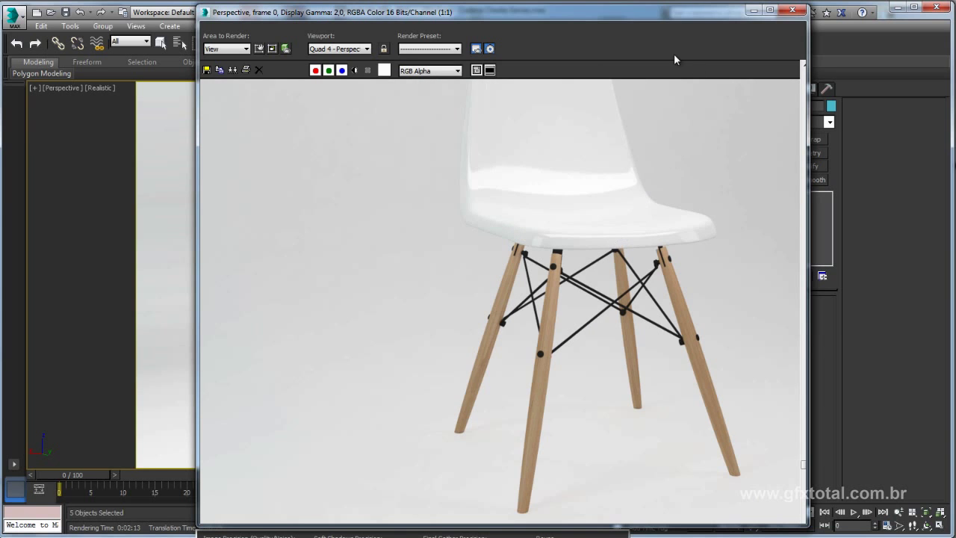
{"action": "left_click_drag", "start_coordinate": [592, 24], "coordinate": [569, 24]}
{"action": "scroll", "coordinate": [512, 247], "scroll_direction": "down", "scroll_amount": 1}
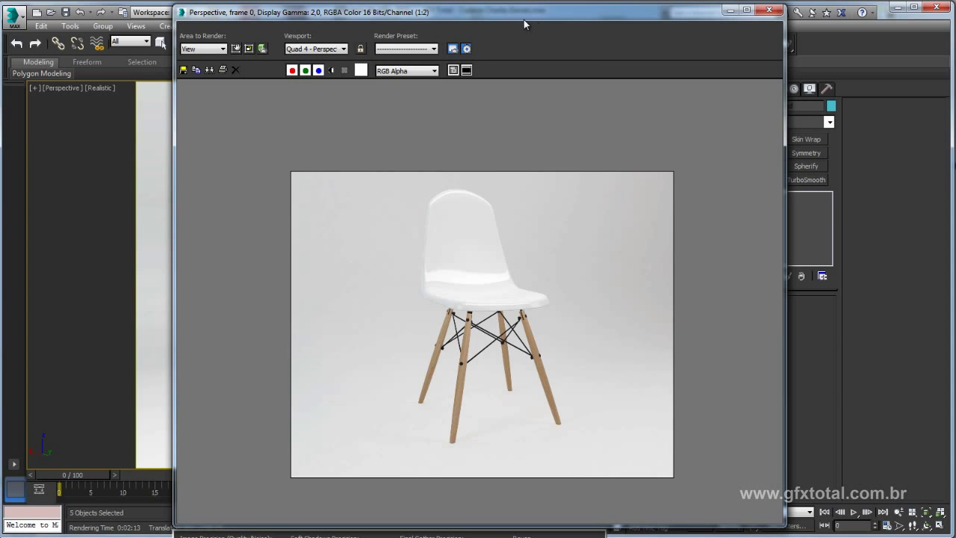
{"action": "left_click_drag", "start_coordinate": [523, 19], "coordinate": [490, 16]}
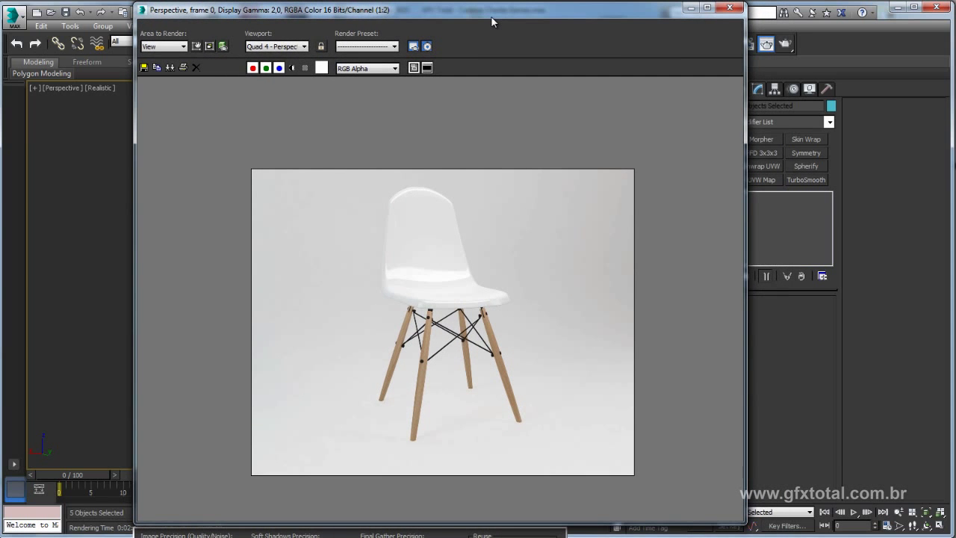
{"action": "left_click", "coordinate": [690, 9]}
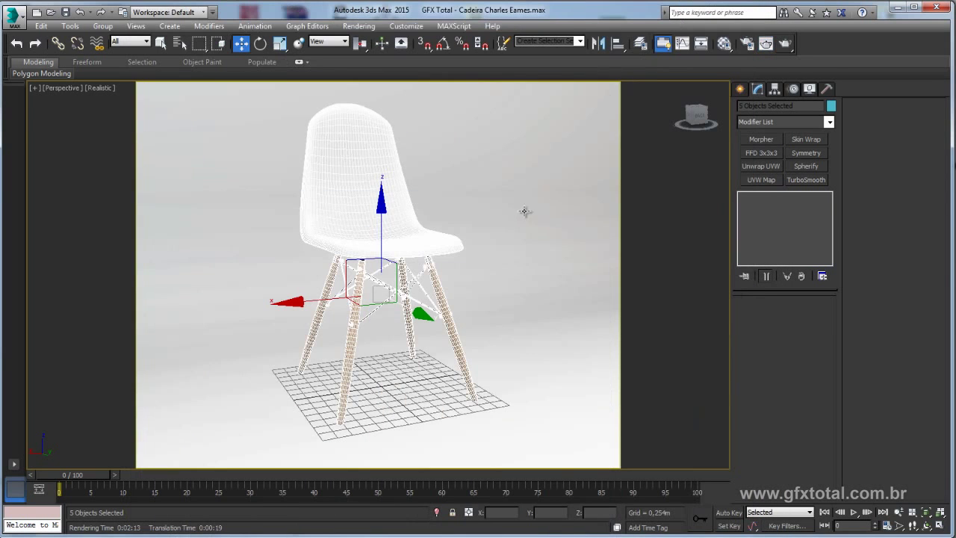
Load the Papel_Coracoes_Abstratos hearts image as a Bitmap diffuse map in a spare material slot.
{"action": "left_click", "coordinate": [318, 197]}
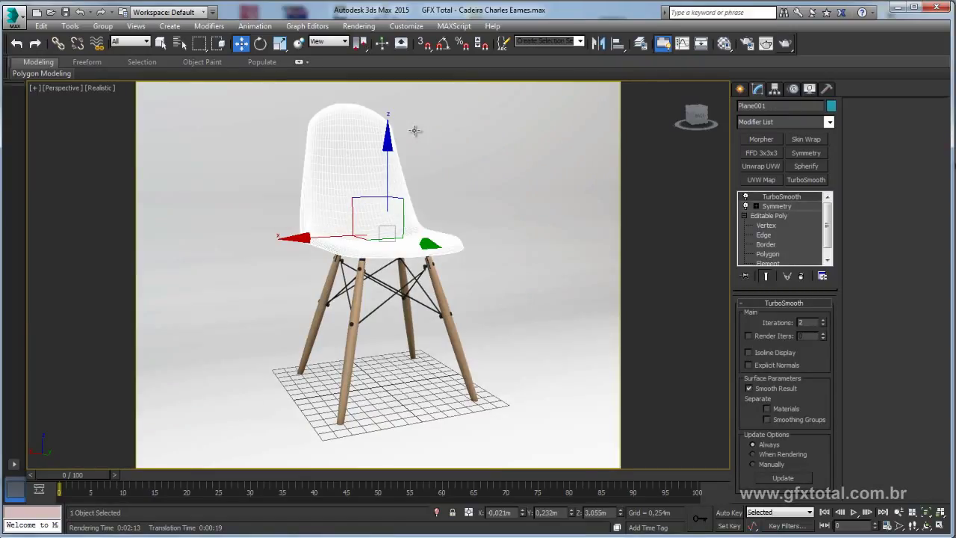
{"action": "key", "text": "F4"}
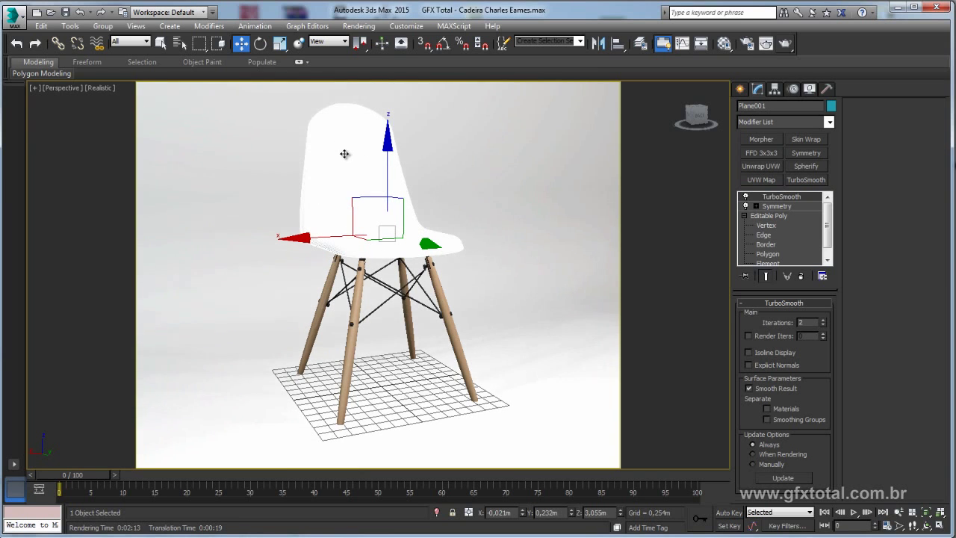
{"action": "key", "text": "F4"}
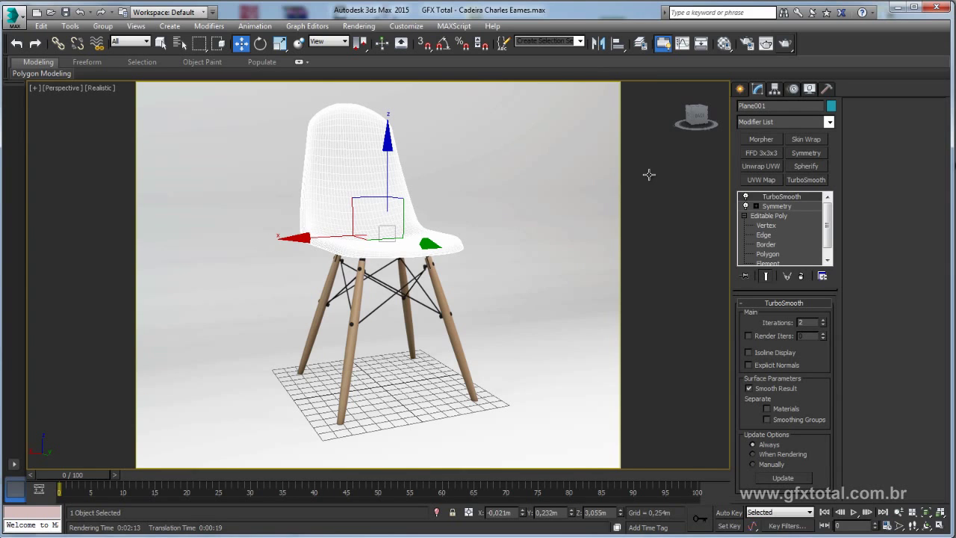
{"action": "left_click", "coordinate": [725, 45]}
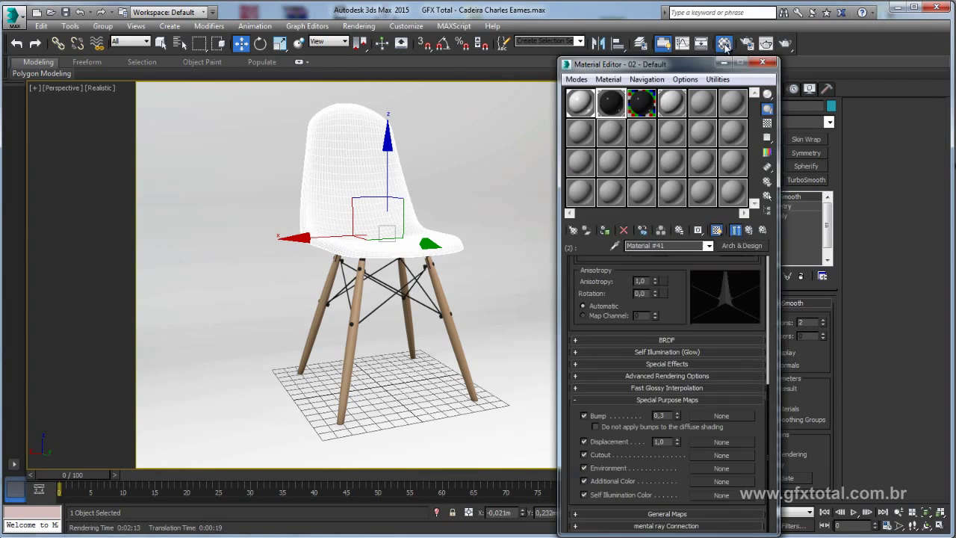
{"action": "left_click_drag", "start_coordinate": [675, 68], "coordinate": [583, 69]}
{"action": "left_click", "coordinate": [611, 103]}
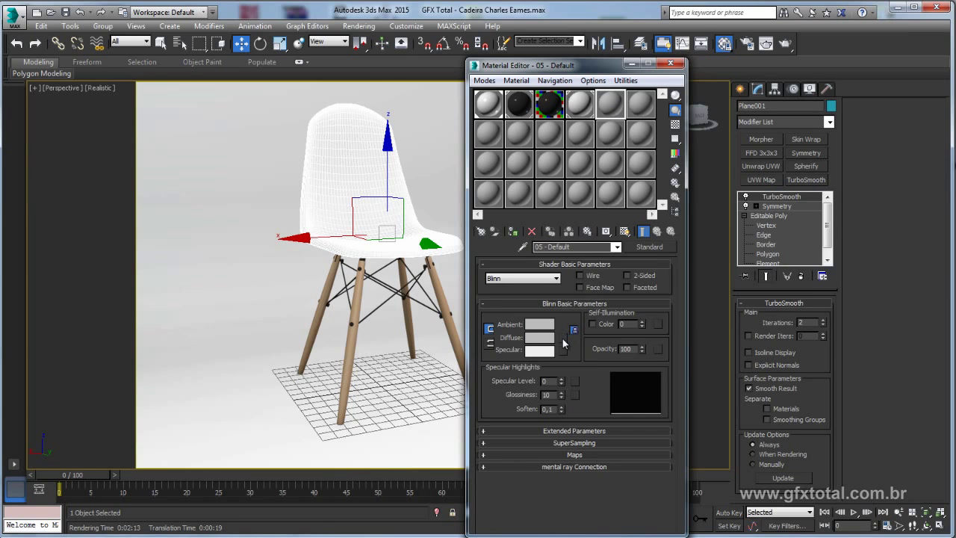
{"action": "left_click", "coordinate": [563, 337]}
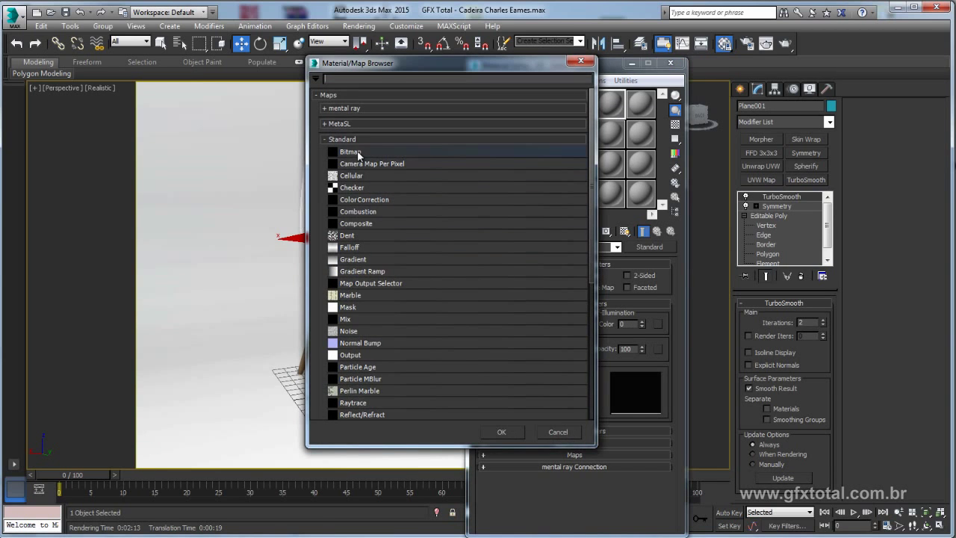
{"action": "double_click", "coordinate": [358, 153]}
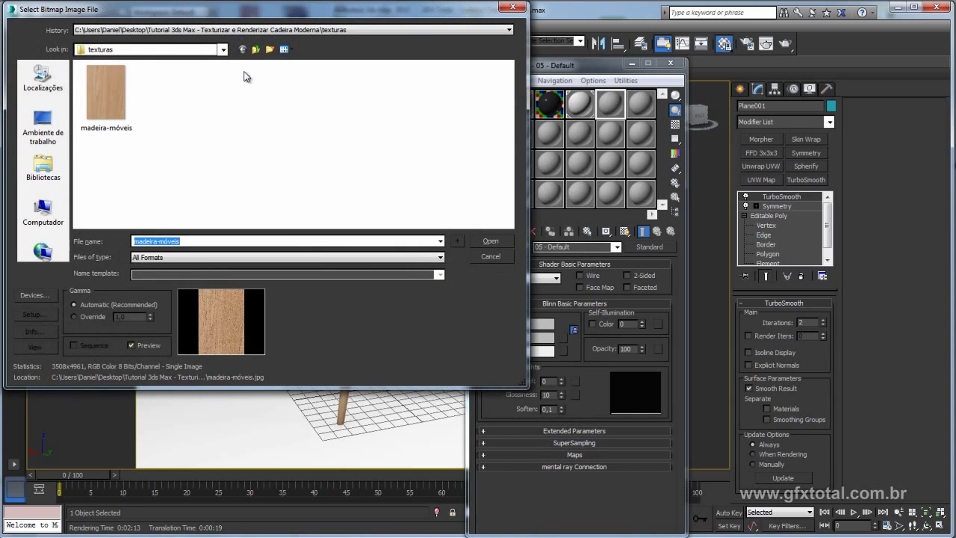
{"action": "left_click_drag", "start_coordinate": [239, 10], "coordinate": [463, 56]}
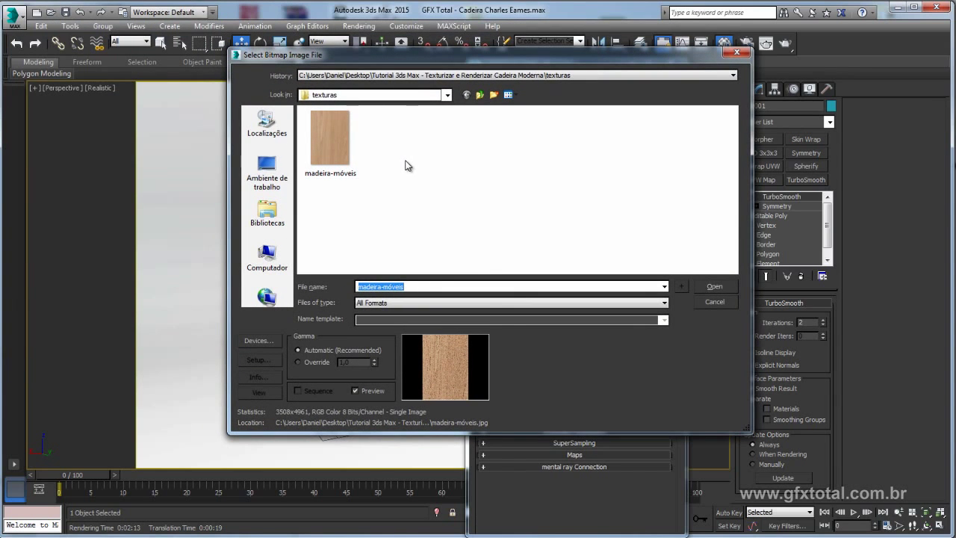
{"action": "left_click", "coordinate": [404, 158]}
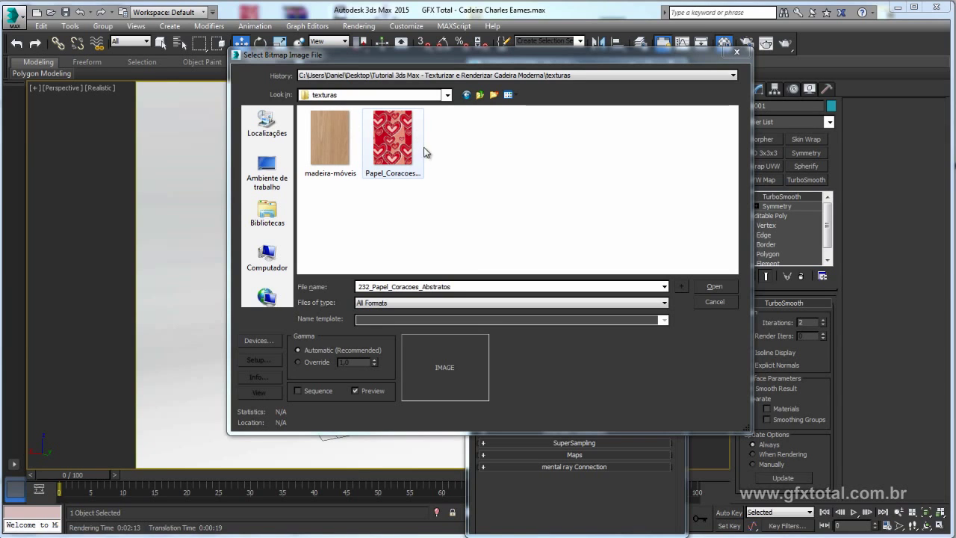
{"action": "left_click", "coordinate": [403, 158]}
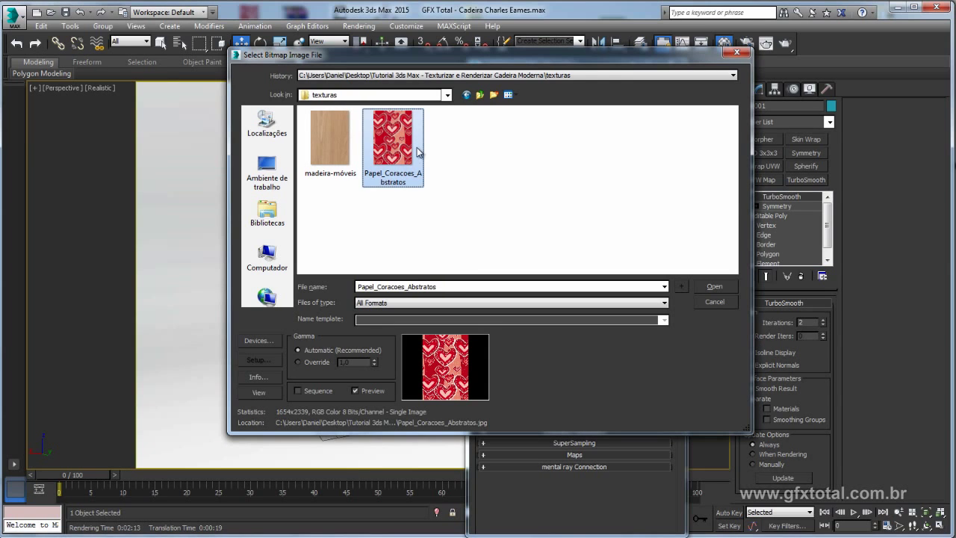
{"action": "left_click", "coordinate": [714, 288]}
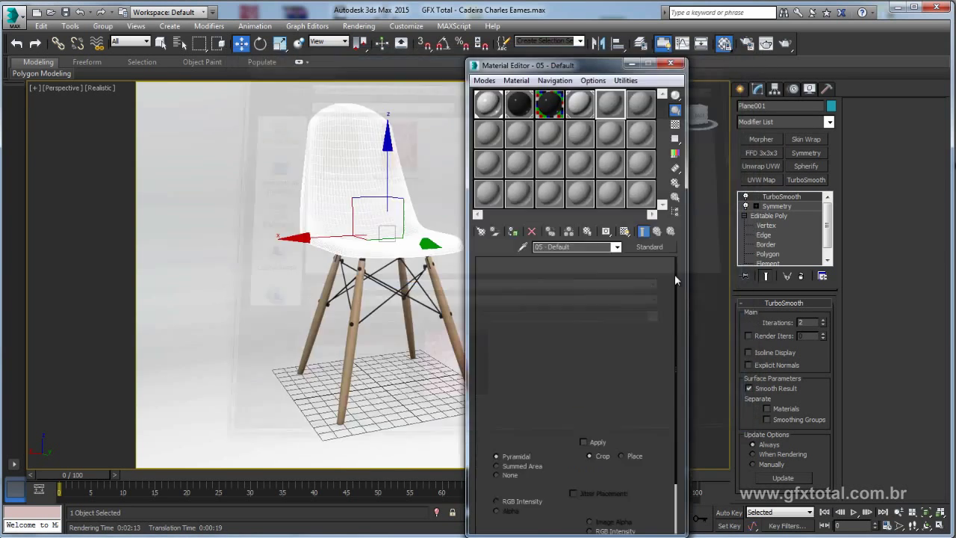
{"action": "double_click", "coordinate": [613, 109]}
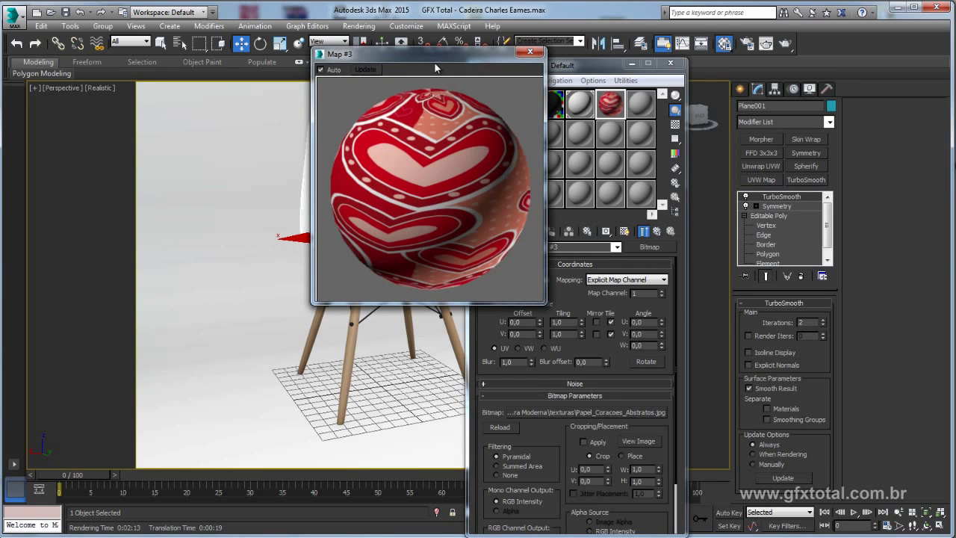
{"action": "left_click_drag", "start_coordinate": [446, 46], "coordinate": [842, 46]}
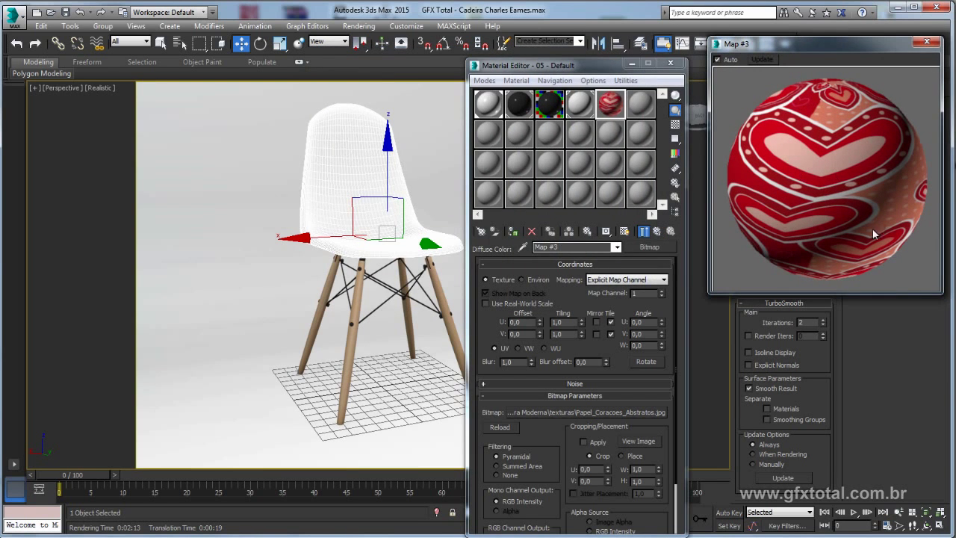
Paste a copy of the hearts map into assento's Diffuse slot and show it in the viewport.
{"action": "right_click", "coordinate": [646, 246]}
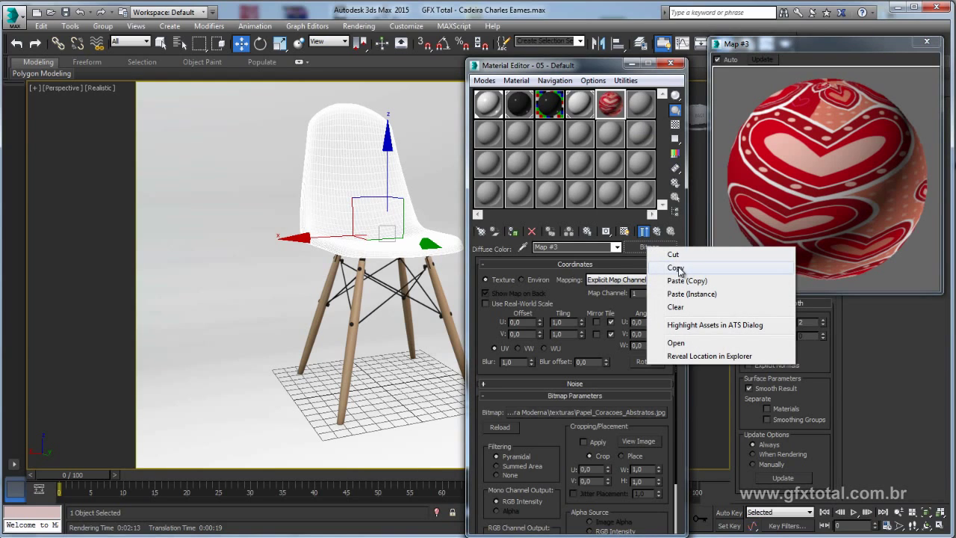
{"action": "left_click", "coordinate": [678, 269]}
{"action": "left_click", "coordinate": [489, 106]}
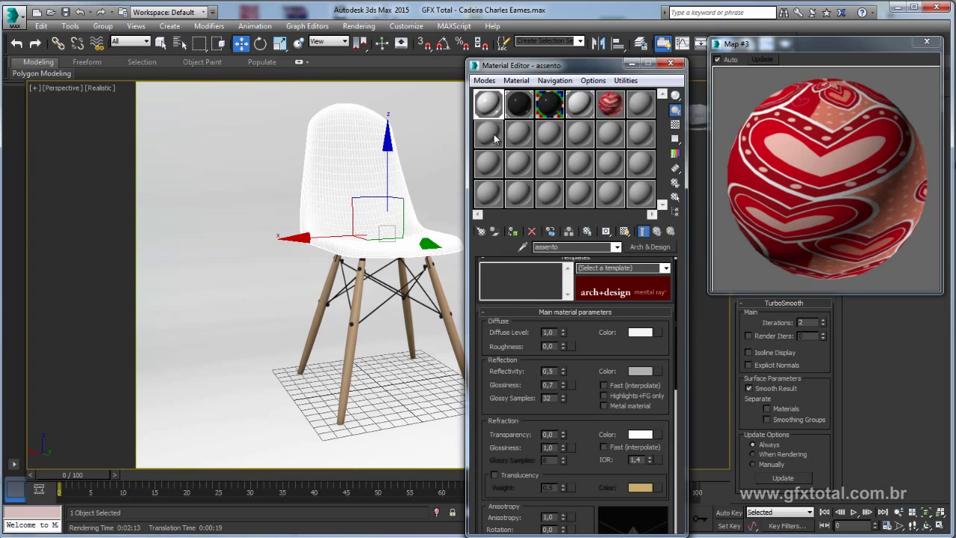
{"action": "right_click", "coordinate": [657, 333]}
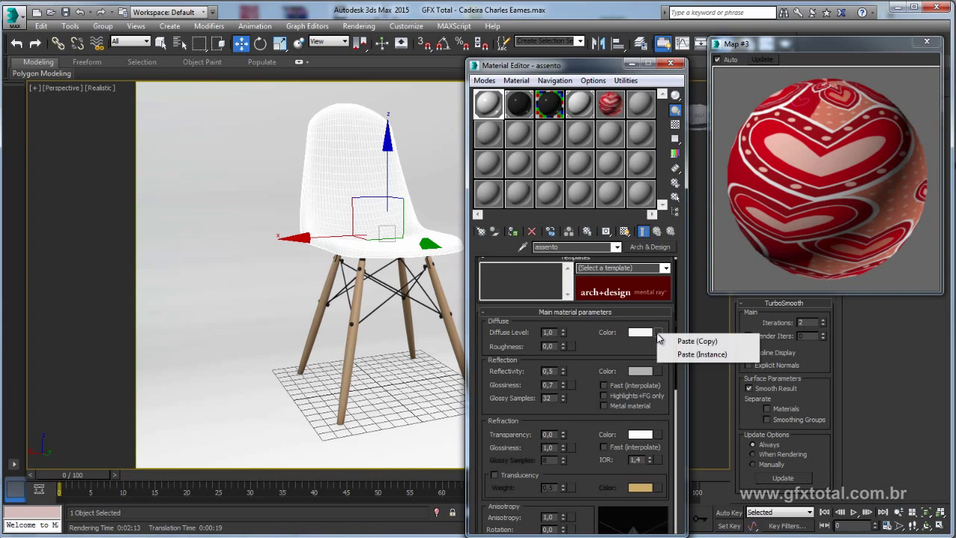
{"action": "left_click", "coordinate": [697, 341]}
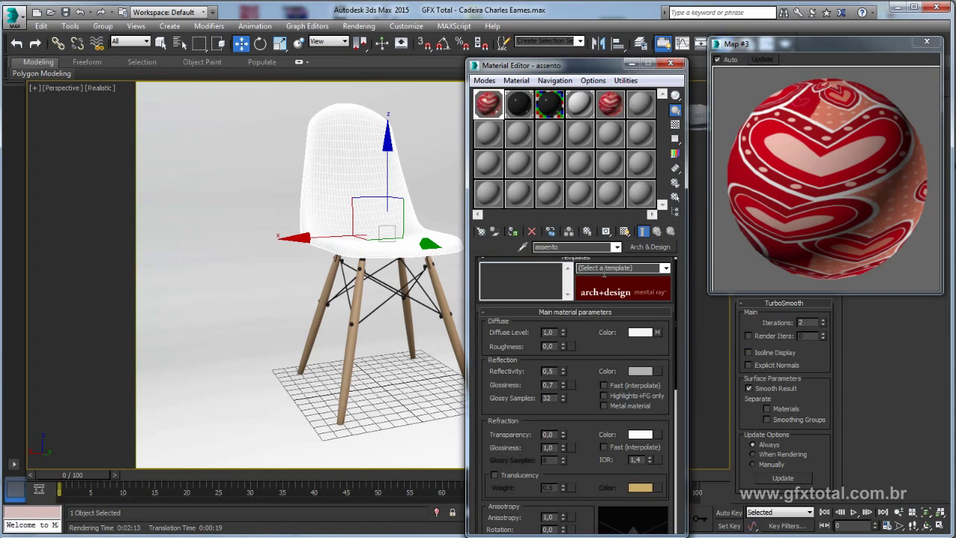
{"action": "left_click", "coordinate": [625, 233]}
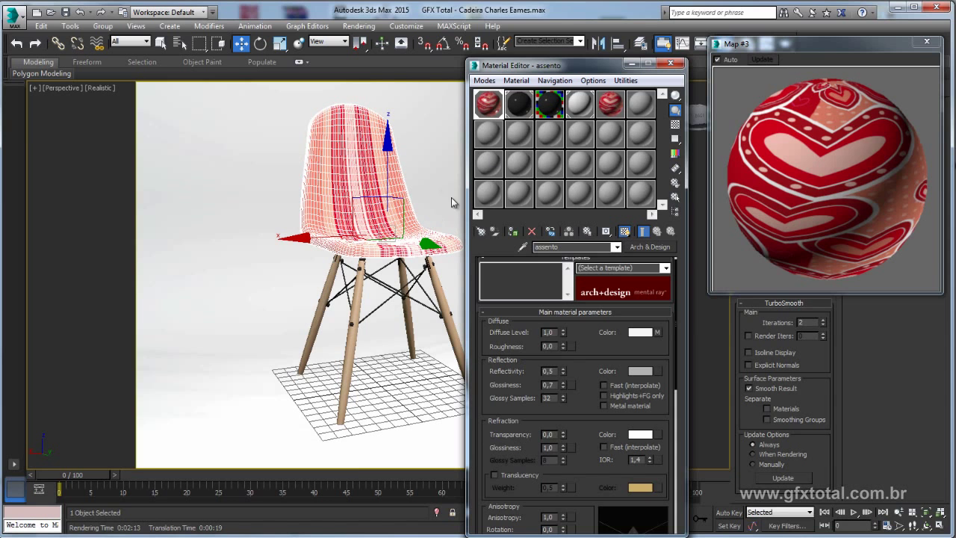
{"action": "left_click", "coordinate": [926, 42]}
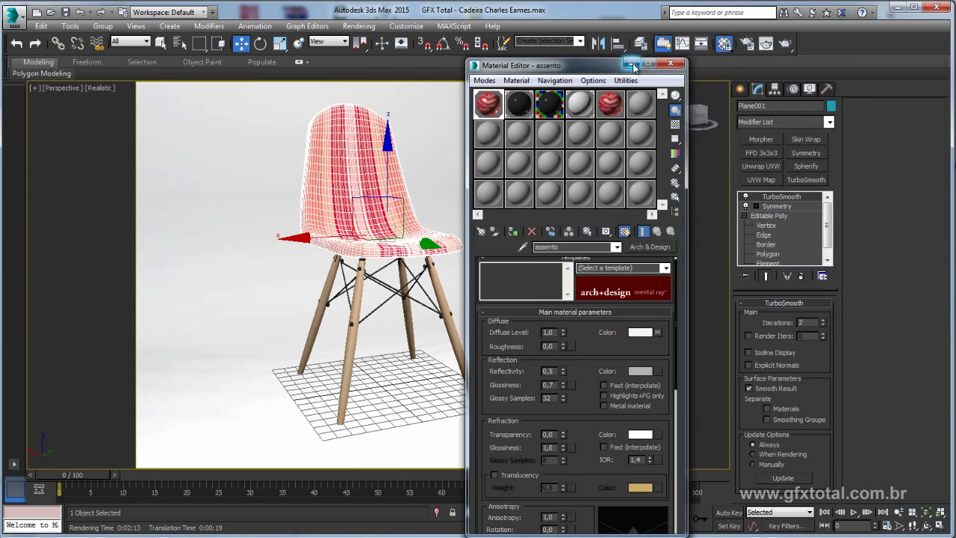
{"action": "left_click", "coordinate": [633, 66]}
{"action": "mouse_move", "coordinate": [485, 188]}
{"action": "middle_mouse_down", "text": "alt"}
{"action": "mouse_move", "coordinate": [309, 182]}
{"action": "mouse_move", "coordinate": [269, 147]}
{"action": "middle_mouse_up", "text": "alt"}
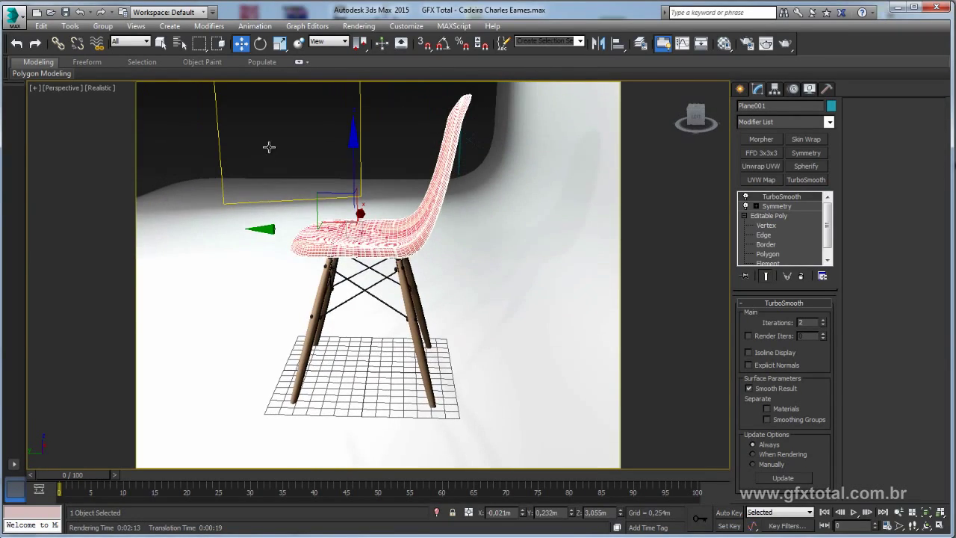
Switch the perspective viewport's display mode to Shaded.
{"action": "left_click", "coordinate": [186, 131]}
{"action": "left_click", "coordinate": [363, 246]}
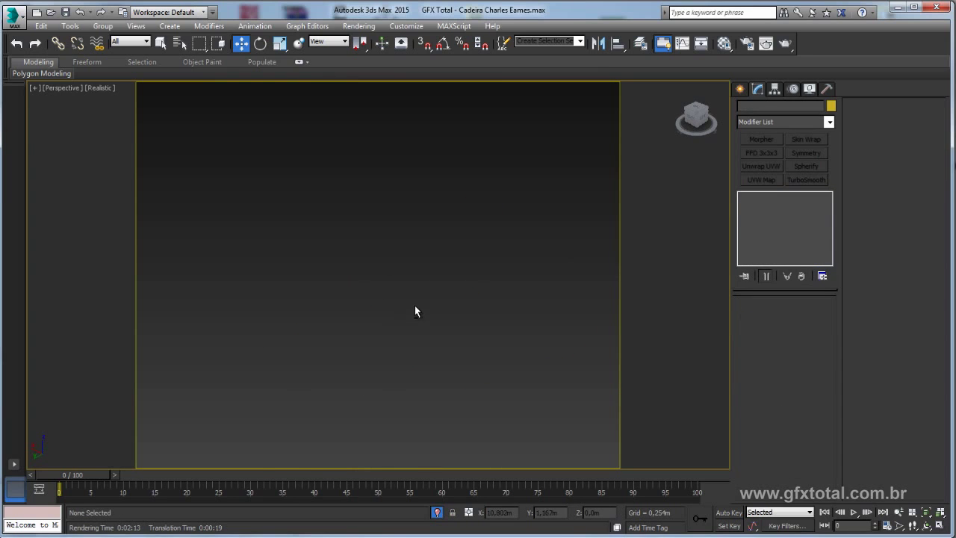
{"action": "left_click", "coordinate": [429, 312]}
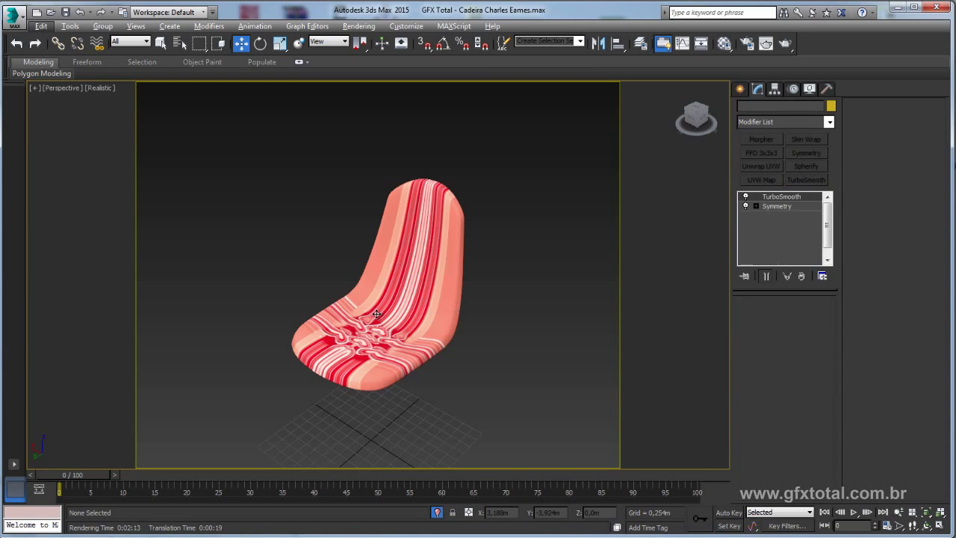
{"action": "left_click", "coordinate": [475, 314]}
{"action": "mouse_move", "coordinate": [475, 314]}
{"action": "middle_mouse_down", "text": "alt"}
{"action": "mouse_move", "coordinate": [433, 333]}
{"action": "mouse_move", "coordinate": [474, 182]}
{"action": "mouse_move", "coordinate": [446, 162]}
{"action": "mouse_move", "coordinate": [523, 269]}
{"action": "middle_mouse_up", "text": "alt"}
{"action": "scroll", "coordinate": [426, 344], "scroll_direction": "up", "scroll_amount": 3}
{"action": "scroll", "coordinate": [422, 361], "scroll_direction": "up", "scroll_amount": 2}
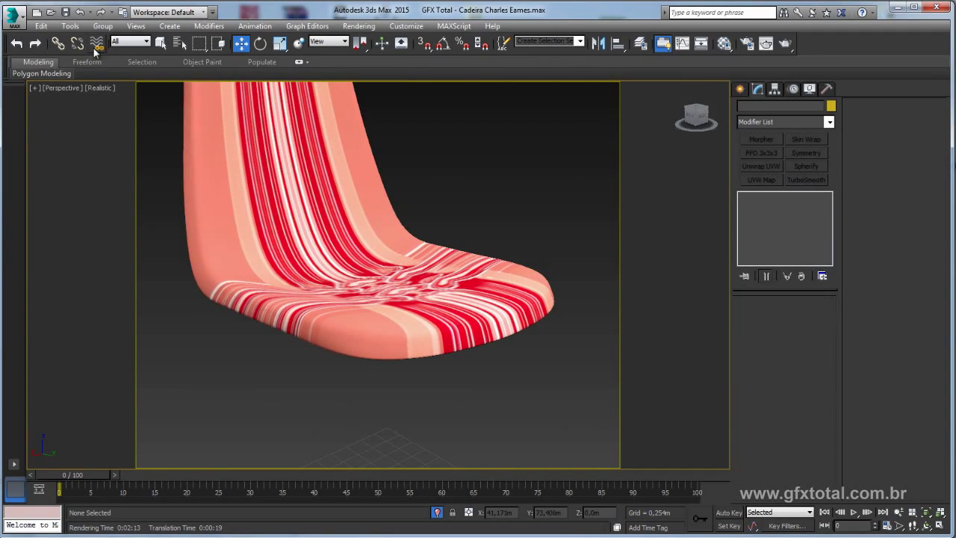
{"action": "left_click", "coordinate": [100, 88]}
{"action": "left_click", "coordinate": [124, 117]}
Shift-drag the seat shell along X to clone it as Plane003.
{"action": "left_click", "coordinate": [406, 220]}
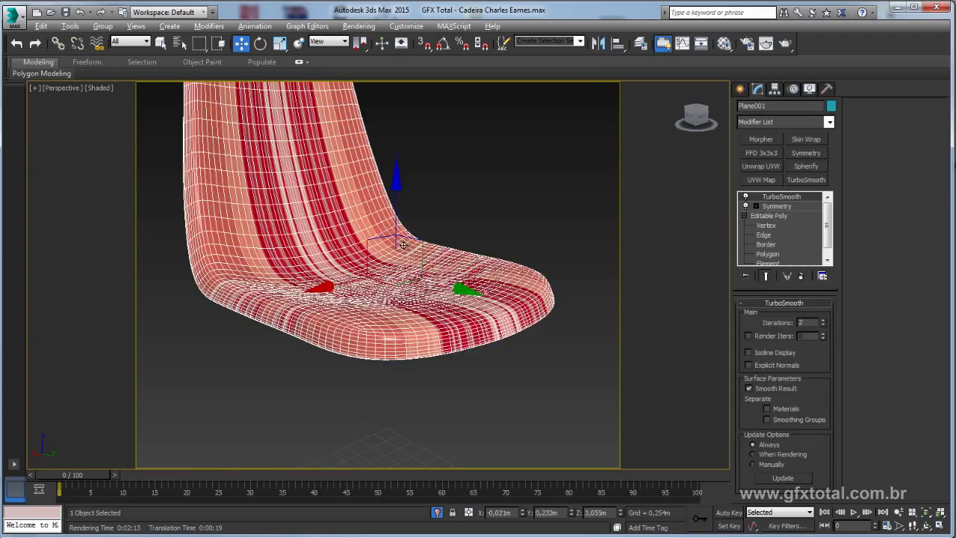
{"action": "mouse_move", "coordinate": [405, 220]}
{"action": "middle_mouse_down", "text": "alt"}
{"action": "mouse_move", "coordinate": [368, 302]}
{"action": "mouse_move", "coordinate": [321, 149]}
{"action": "middle_mouse_up", "text": "alt"}
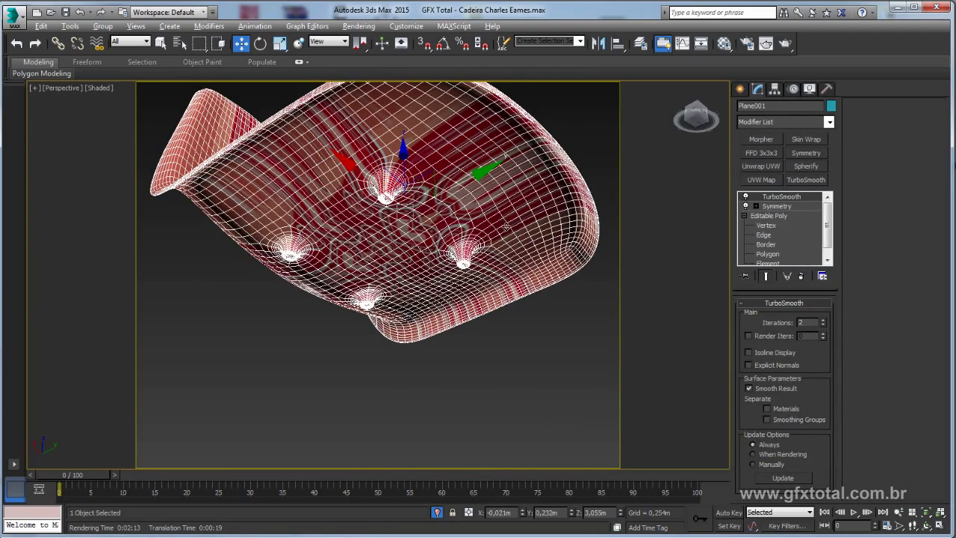
{"action": "mouse_move", "coordinate": [505, 226]}
{"action": "middle_mouse_down", "text": "alt"}
{"action": "mouse_move", "coordinate": [496, 286]}
{"action": "mouse_move", "coordinate": [371, 286]}
{"action": "middle_mouse_up", "text": "alt"}
{"action": "left_click_drag", "start_coordinate": [377, 288], "coordinate": [74, 305], "text": "shift"}
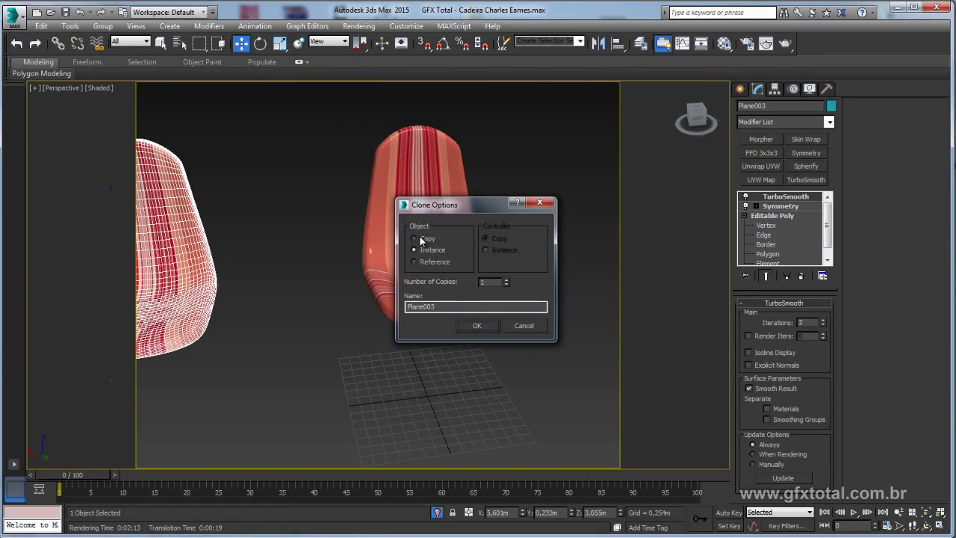
Confirm the clone as Plane003 and convert it to an Editable Poly.
{"action": "left_click", "coordinate": [476, 325]}
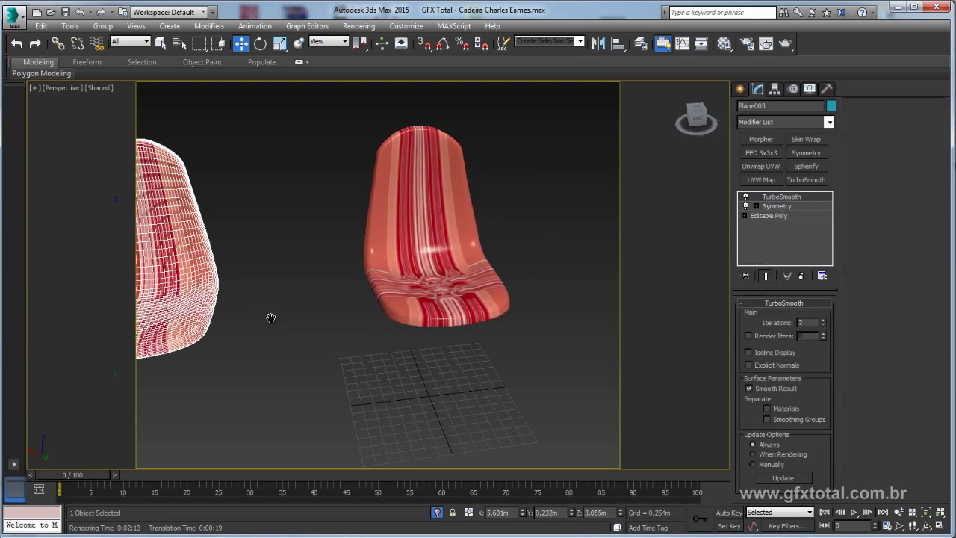
{"action": "middle_click_drag", "start_coordinate": [269, 316], "coordinate": [447, 222], "text": "alt"}
{"action": "right_click", "coordinate": [447, 223]}
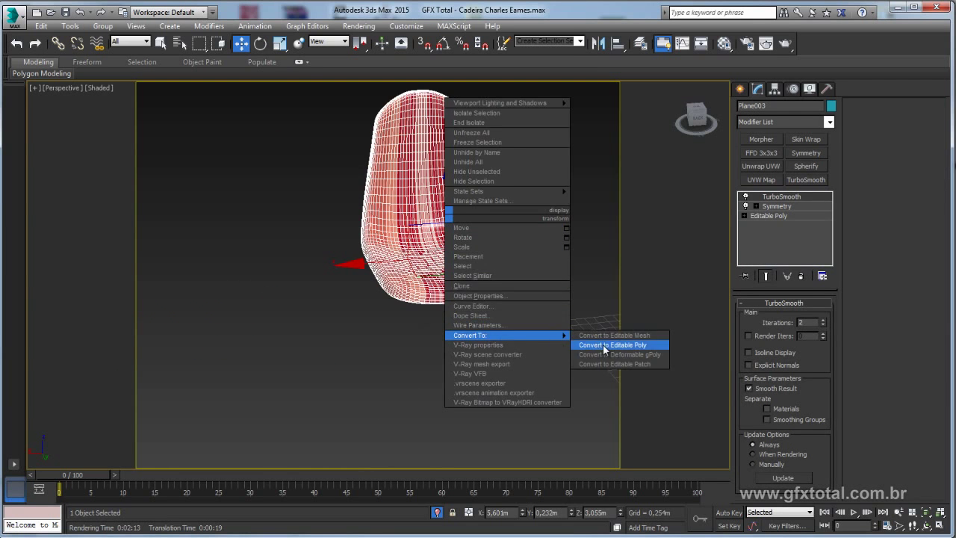
{"action": "left_click", "coordinate": [598, 343]}
Select a seat rim edge, extend it with Ring, and convert the ring to polygons.
{"action": "mouse_move", "coordinate": [478, 318]}
{"action": "middle_mouse_down", "text": "alt"}
{"action": "mouse_move", "coordinate": [472, 254]}
{"action": "mouse_move", "coordinate": [419, 199]}
{"action": "middle_mouse_up", "text": "alt"}
{"action": "scroll", "coordinate": [472, 254], "scroll_direction": "up", "scroll_amount": 3}
{"action": "scroll", "coordinate": [419, 200], "scroll_direction": "up", "scroll_amount": 3}
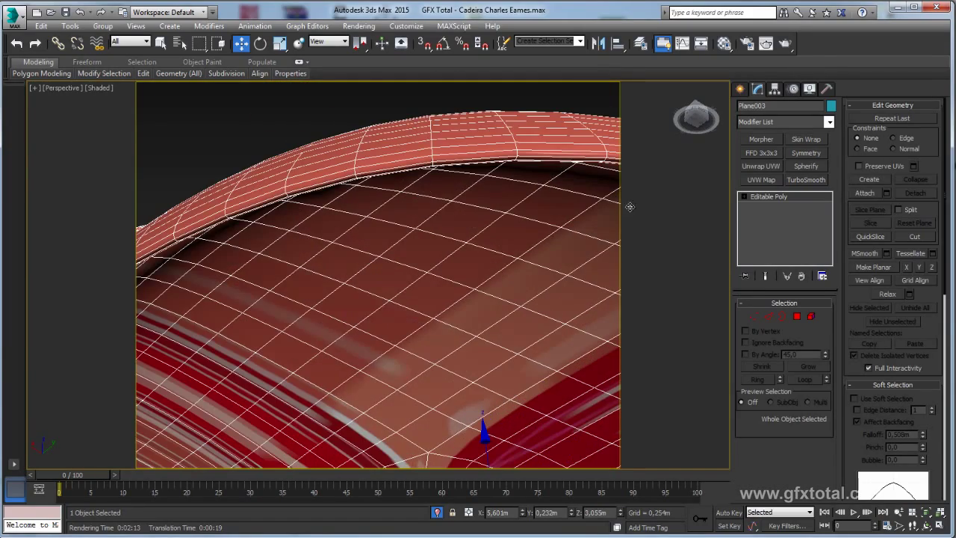
{"action": "left_click", "coordinate": [768, 316]}
{"action": "mouse_move", "coordinate": [422, 165]}
{"action": "middle_mouse_down", "text": "alt"}
{"action": "mouse_move", "coordinate": [465, 137]}
{"action": "mouse_move", "coordinate": [661, 274]}
{"action": "middle_mouse_up", "text": "alt"}
{"action": "scroll", "coordinate": [447, 153], "scroll_direction": "up", "scroll_amount": 2}
{"action": "left_click", "coordinate": [440, 166]}
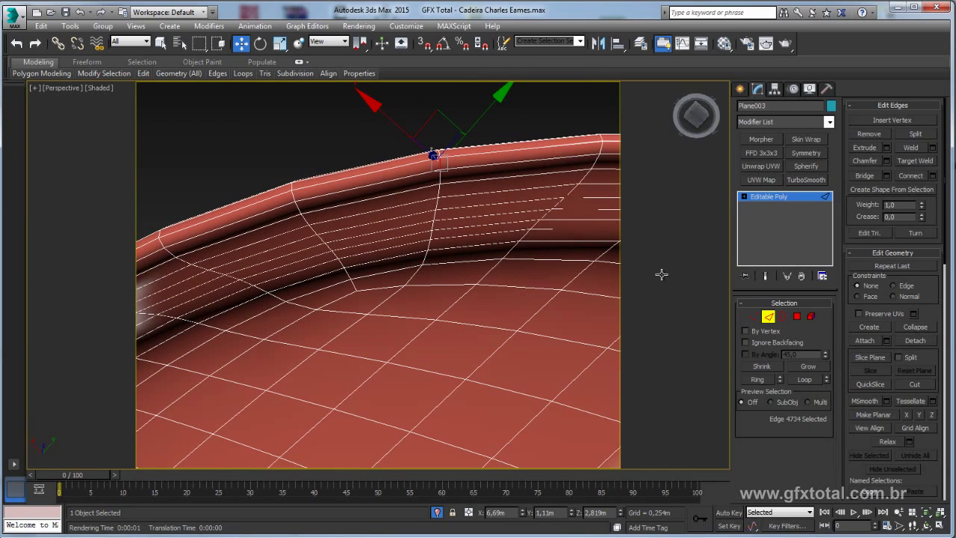
{"action": "left_click", "coordinate": [758, 379]}
{"action": "left_click", "coordinate": [797, 317], "text": "ctrl"}
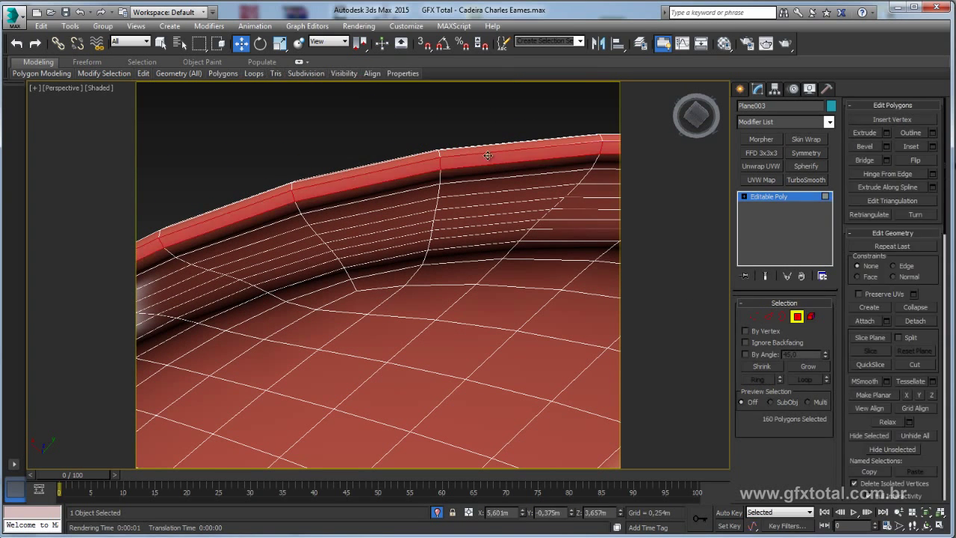
Clear the polygon selection, check the shell's elements, and return to object level.
{"action": "middle_click_drag", "start_coordinate": [456, 153], "coordinate": [457, 158], "text": "alt"}
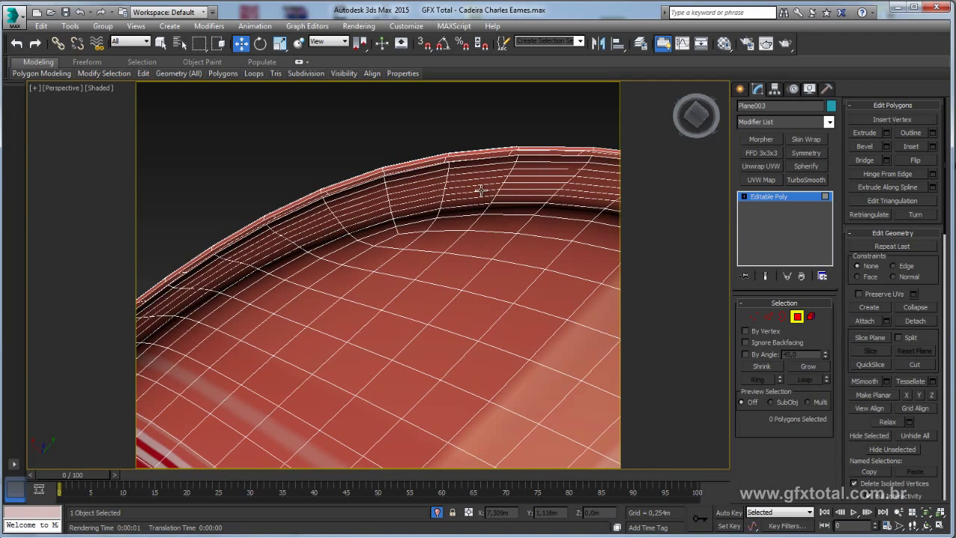
{"action": "scroll", "coordinate": [508, 209], "scroll_direction": "down", "scroll_amount": 5}
{"action": "left_click", "coordinate": [683, 288]}
{"action": "left_click", "coordinate": [812, 318]}
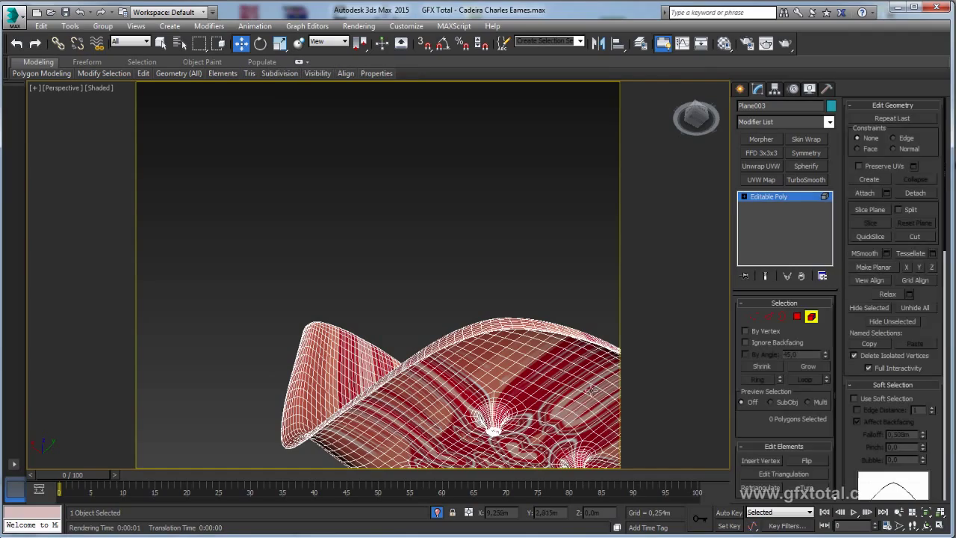
{"action": "left_click", "coordinate": [515, 383]}
{"action": "mouse_move", "coordinate": [541, 340]}
{"action": "middle_mouse_down", "text": "alt"}
{"action": "mouse_move", "coordinate": [562, 259]}
{"action": "mouse_move", "coordinate": [506, 386]}
{"action": "middle_mouse_up", "text": "alt"}
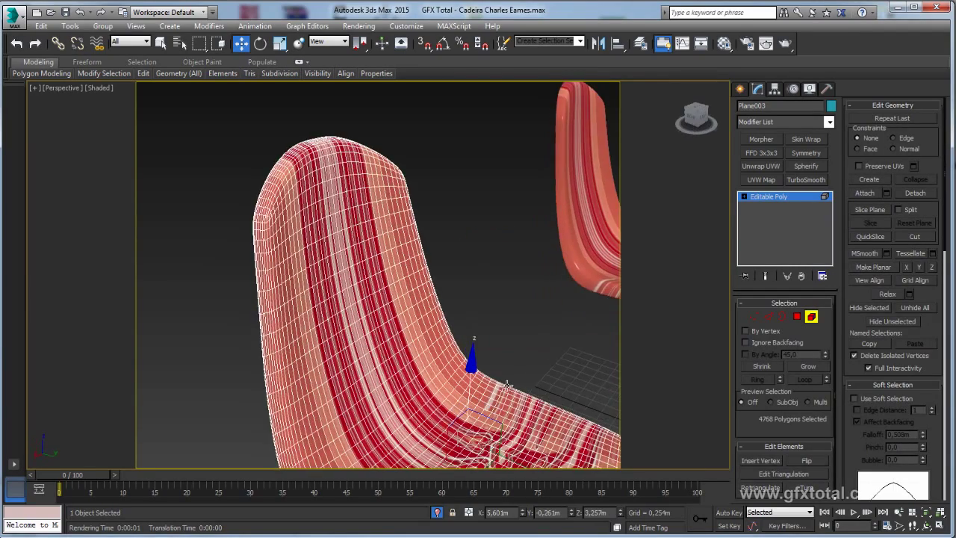
{"action": "left_click", "coordinate": [327, 332]}
{"action": "scroll", "coordinate": [328, 330], "scroll_direction": "down", "scroll_amount": 3}
{"action": "mouse_move", "coordinate": [329, 330]}
{"action": "middle_mouse_down", "text": "alt"}
{"action": "mouse_move", "coordinate": [381, 241]}
{"action": "mouse_move", "coordinate": [443, 309]}
{"action": "mouse_move", "coordinate": [619, 156]}
{"action": "middle_mouse_up", "text": "alt"}
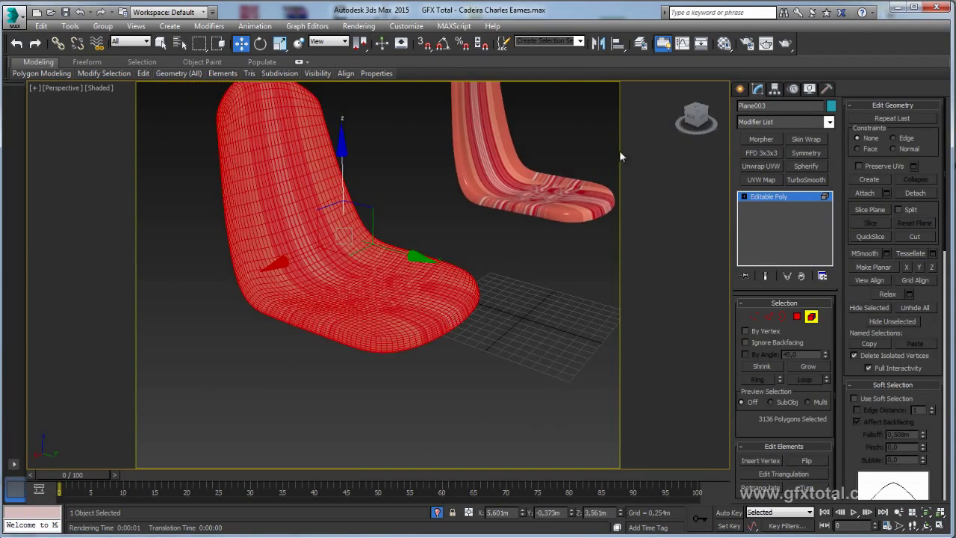
{"action": "left_click", "coordinate": [769, 196]}
Add an Unwrap UVW modifier to Plane003 and preview its UVs in the UV editor.
{"action": "left_click", "coordinate": [828, 122]}
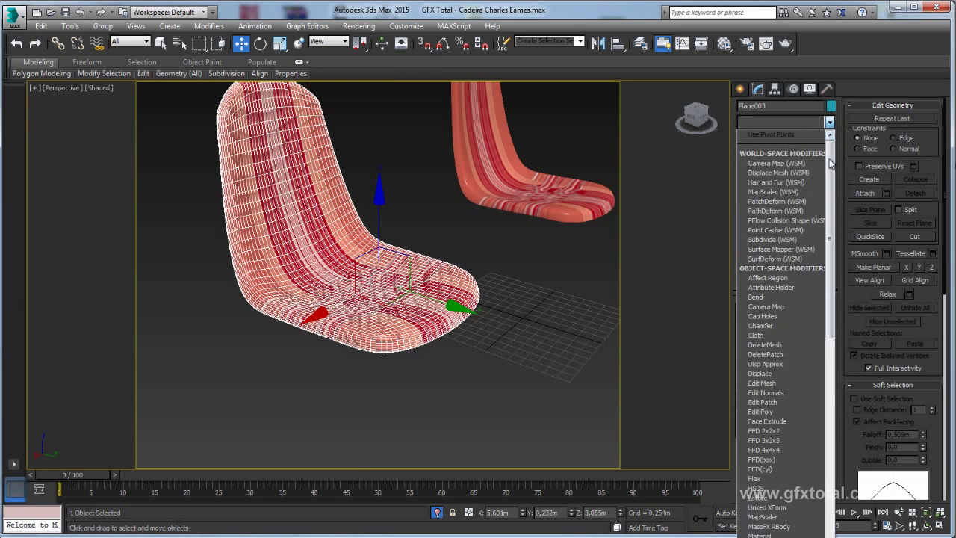
{"action": "scroll", "coordinate": [784, 336], "scroll_direction": "down", "scroll_amount": 15}
{"action": "scroll", "coordinate": [785, 410], "scroll_direction": "down", "scroll_amount": 10}
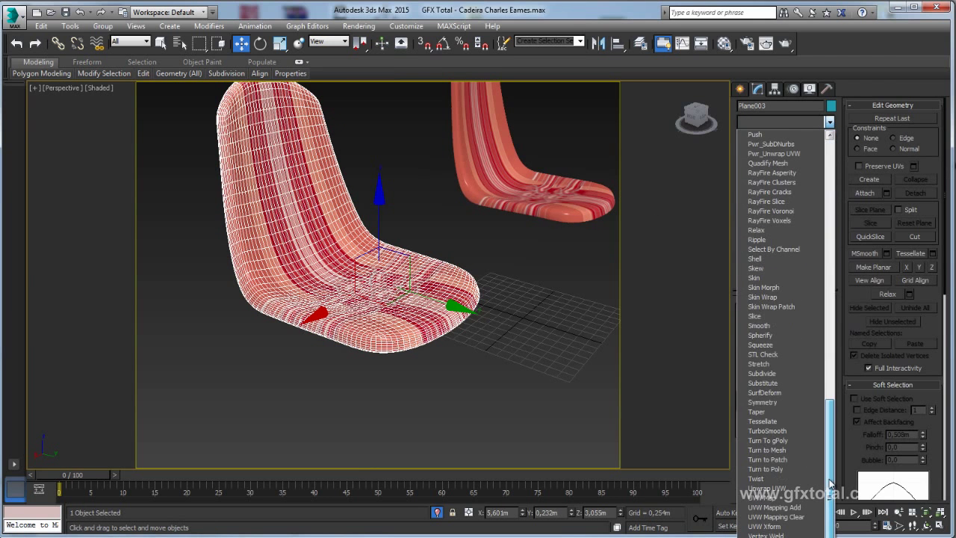
{"action": "left_click", "coordinate": [774, 489]}
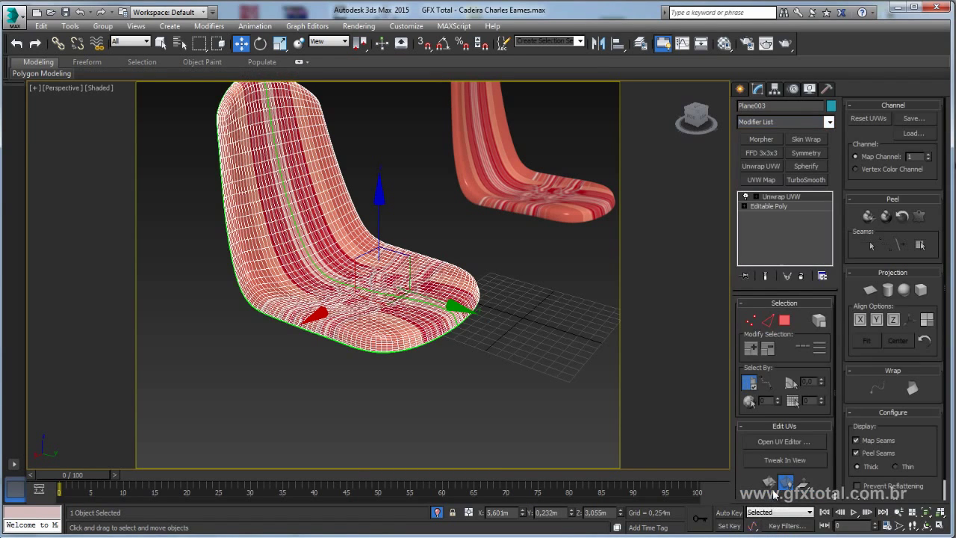
{"action": "key", "text": "z"}
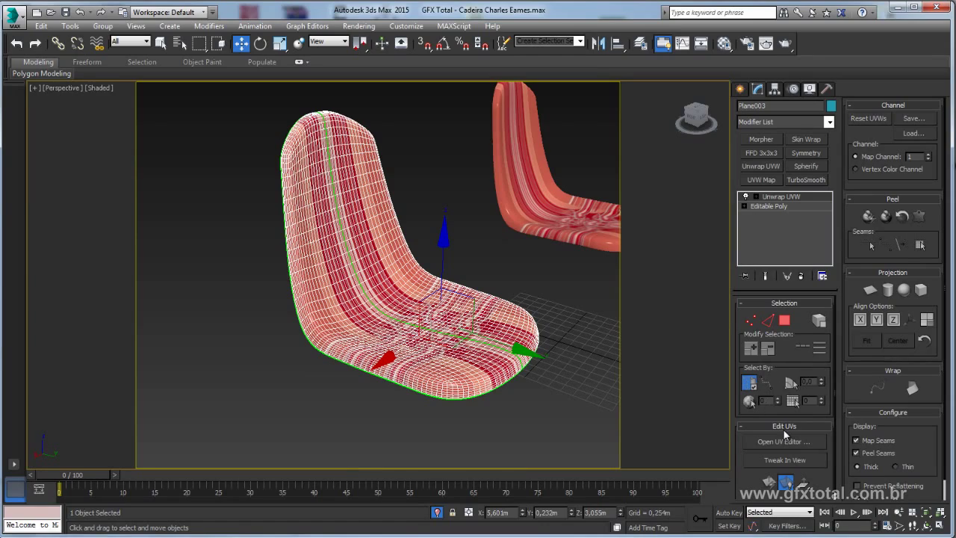
{"action": "left_click", "coordinate": [781, 440]}
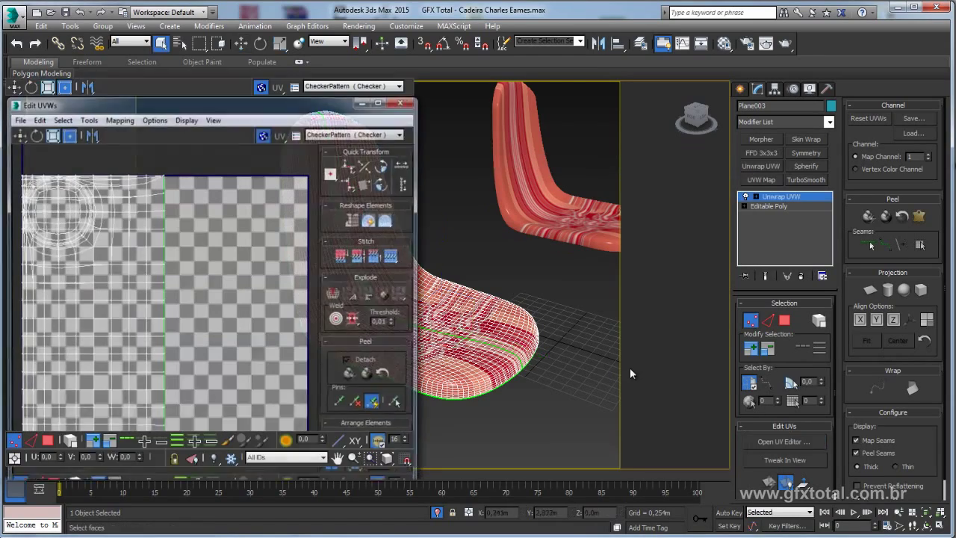
{"action": "key", "text": "z"}
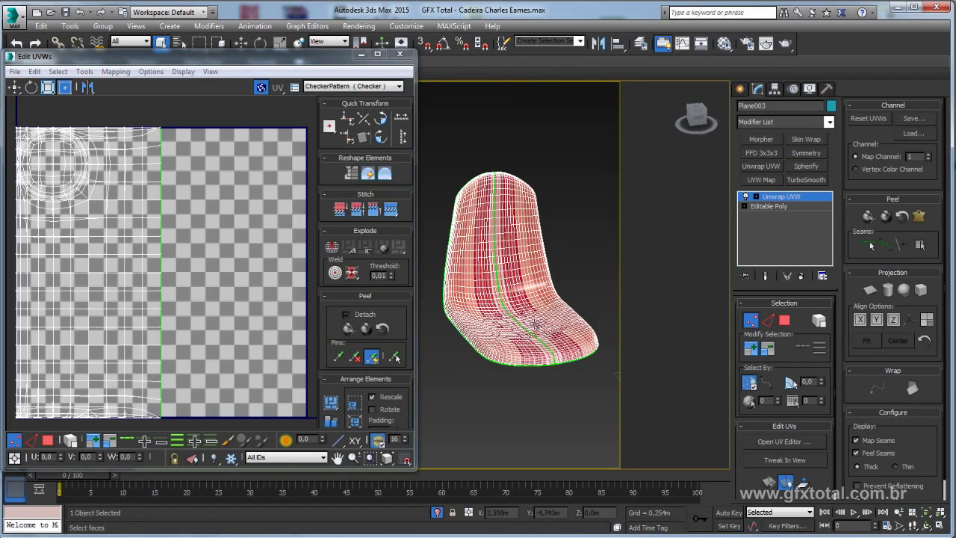
{"action": "middle_click_drag", "start_coordinate": [536, 323], "coordinate": [571, 324], "text": "alt"}
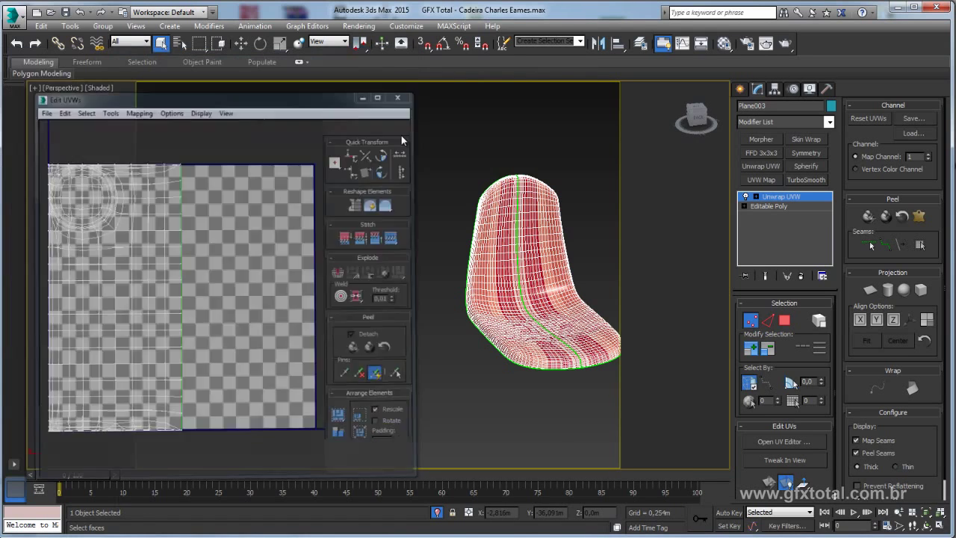
{"action": "left_click", "coordinate": [400, 54]}
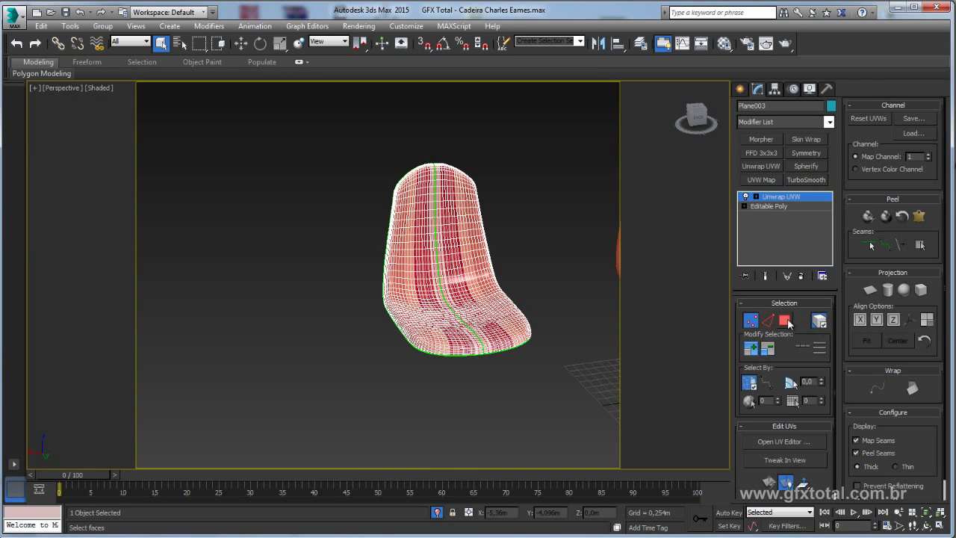
Use Polygon selection, reopen the Edit UVWs editor, pan the layout, and hide the checker pattern.
{"action": "left_click", "coordinate": [785, 321]}
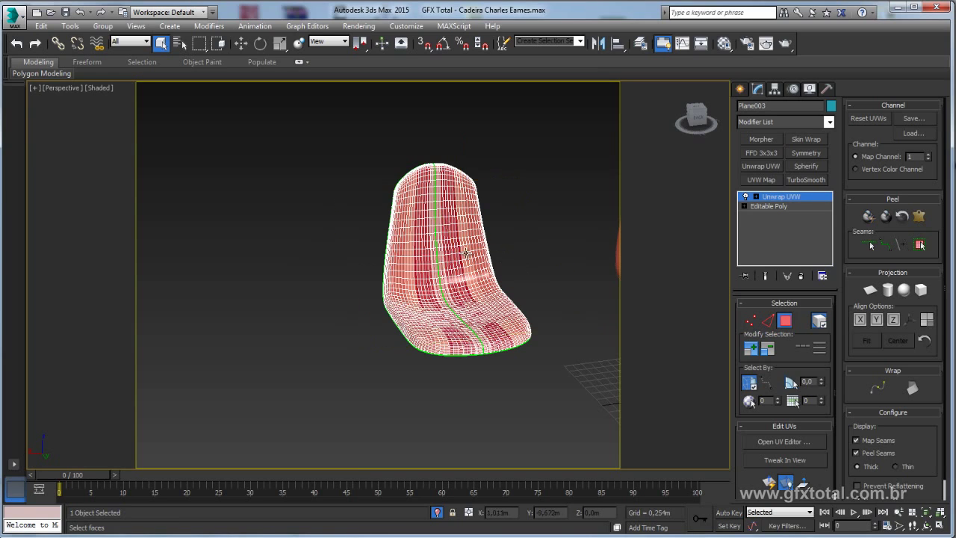
{"action": "mouse_move", "coordinate": [527, 275]}
{"action": "middle_mouse_down", "text": "alt"}
{"action": "mouse_move", "coordinate": [529, 222]}
{"action": "mouse_move", "coordinate": [544, 198]}
{"action": "mouse_move", "coordinate": [506, 231]}
{"action": "middle_mouse_up", "text": "alt"}
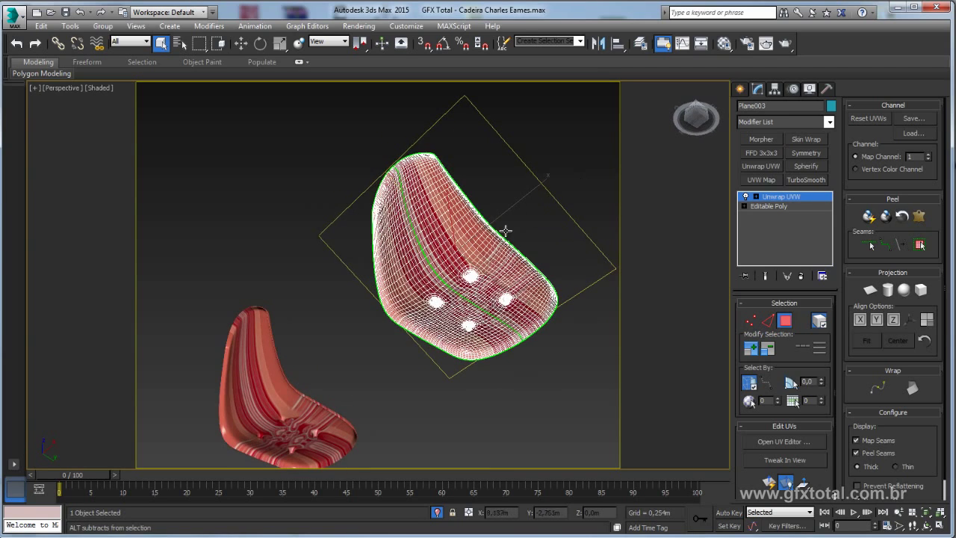
{"action": "middle_click_drag", "start_coordinate": [459, 258], "coordinate": [418, 373], "text": "alt"}
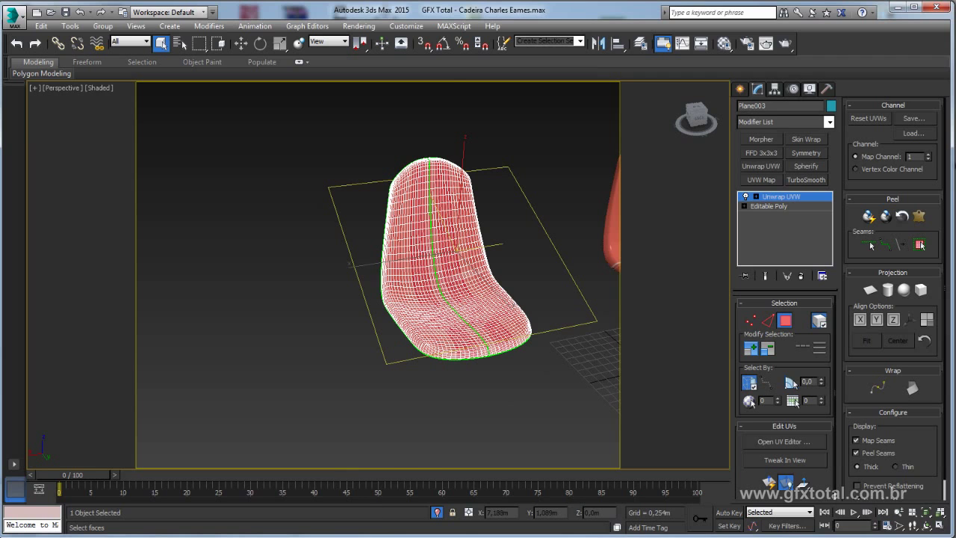
{"action": "left_click", "coordinate": [784, 441]}
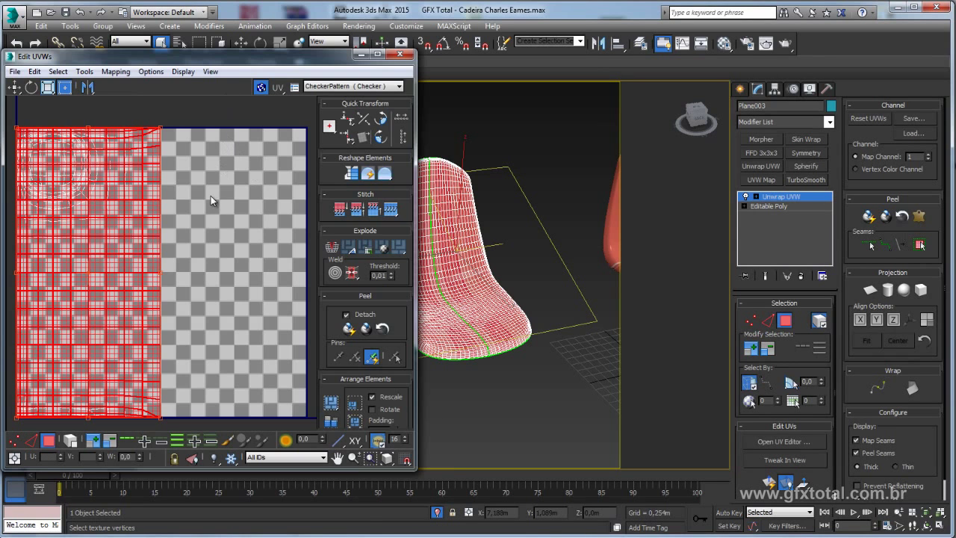
{"action": "scroll", "coordinate": [211, 199], "scroll_direction": "down", "scroll_amount": 2}
{"action": "middle_click_drag", "start_coordinate": [194, 224], "coordinate": [232, 214]}
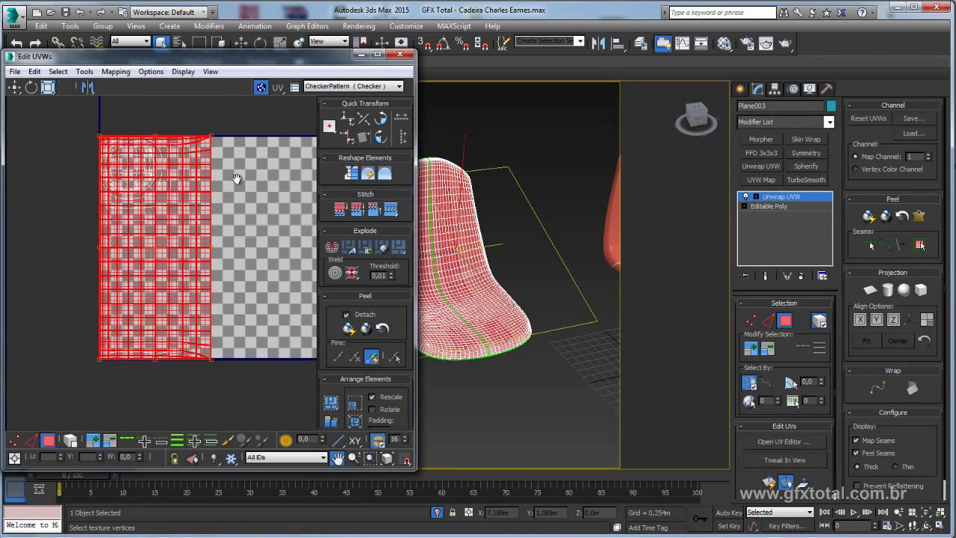
{"action": "middle_click_drag", "start_coordinate": [236, 179], "coordinate": [186, 183]}
{"action": "left_click", "coordinate": [261, 87]}
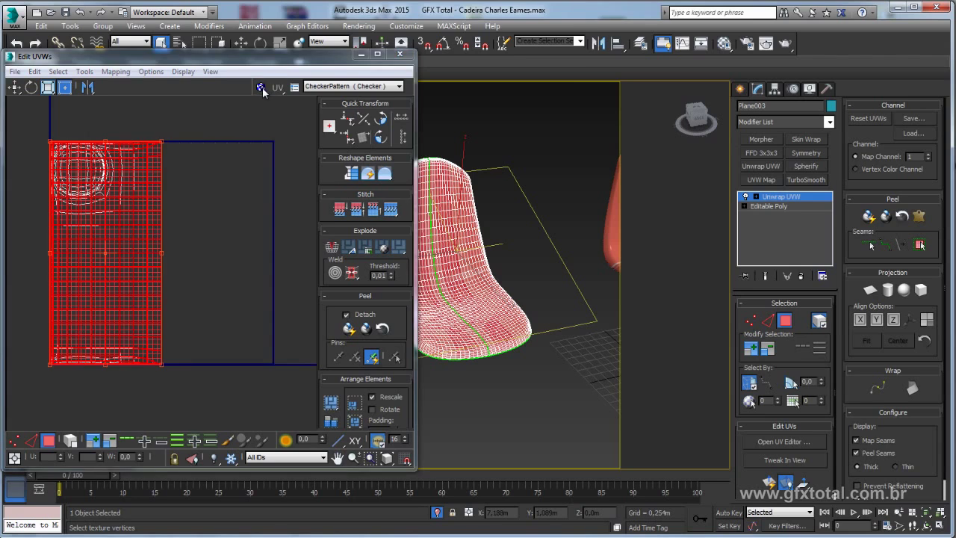
Pelt-map the selected faces with Start Pelt and commit the flattened UV layout.
{"action": "left_click", "coordinate": [919, 216]}
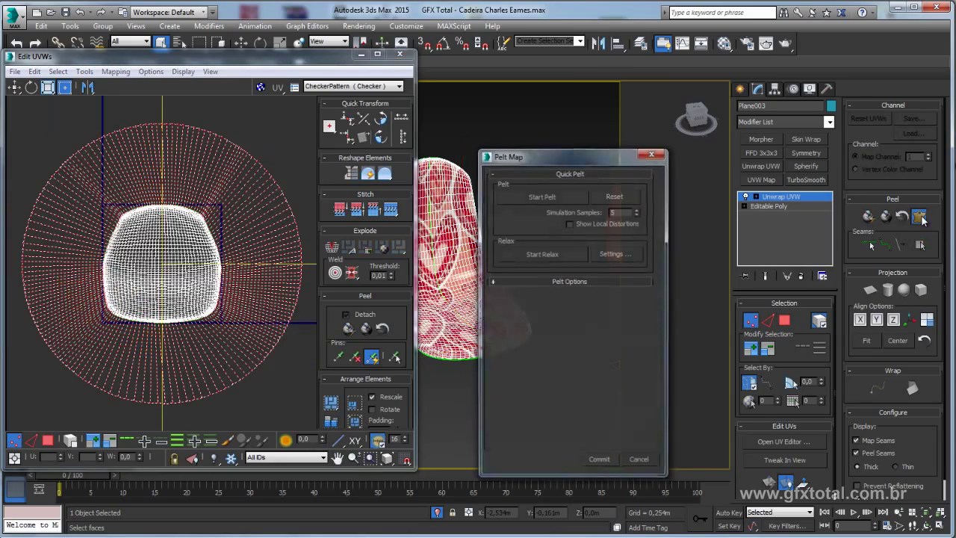
{"action": "left_click", "coordinate": [539, 194]}
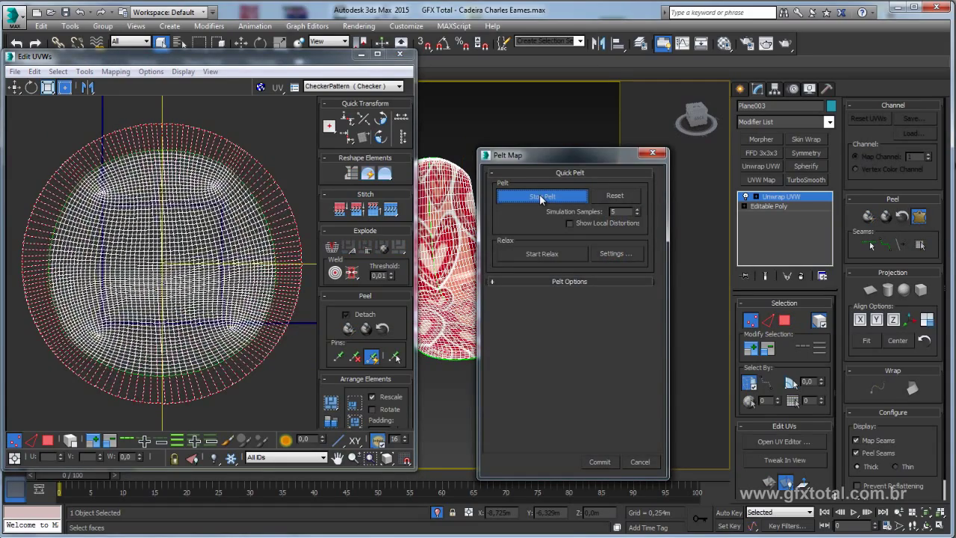
{"action": "left_click", "coordinate": [539, 253]}
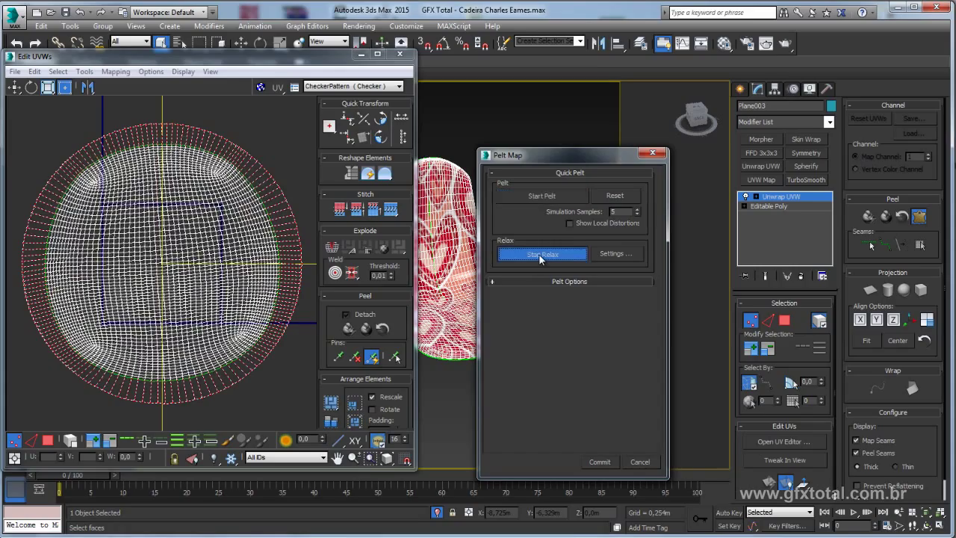
{"action": "left_click", "coordinate": [599, 461]}
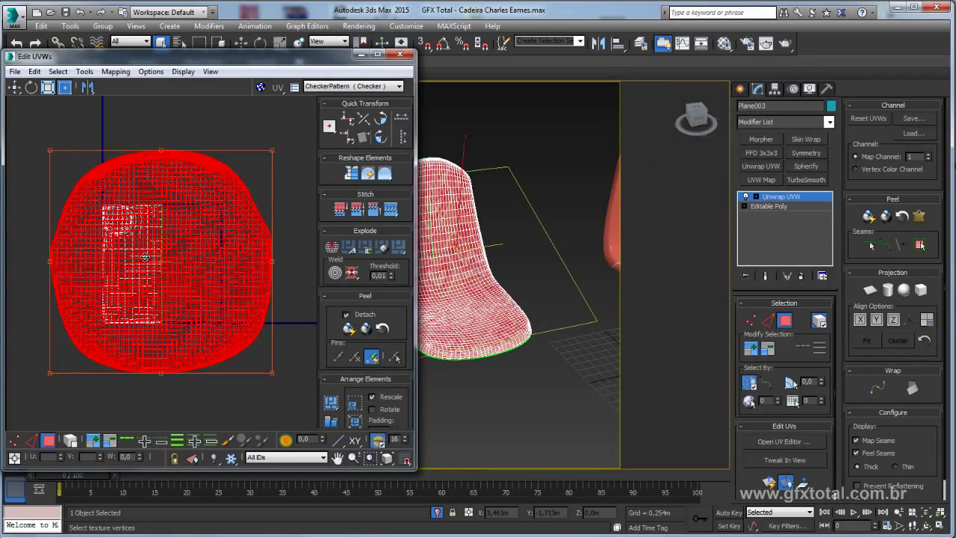
{"action": "middle_click_drag", "start_coordinate": [150, 243], "coordinate": [157, 241]}
{"action": "key", "text": "z"}
{"action": "mouse_move", "coordinate": [451, 253]}
{"action": "middle_mouse_down"}
{"action": "mouse_move", "coordinate": [549, 253]}
{"action": "mouse_move", "coordinate": [489, 259]}
{"action": "mouse_move", "coordinate": [498, 263]}
{"action": "middle_mouse_up"}
{"action": "left_click", "coordinate": [537, 109]}
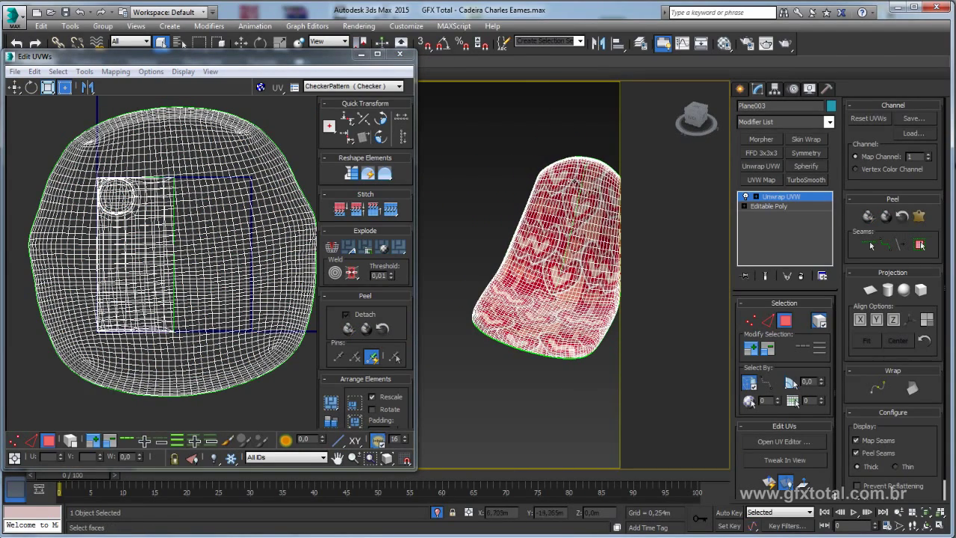
{"action": "left_click", "coordinate": [547, 140]}
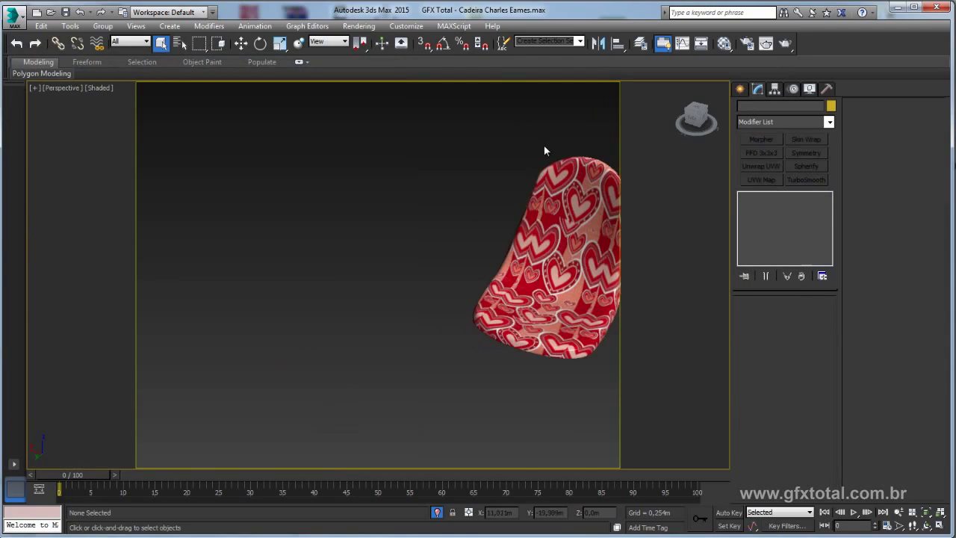
Inspect the hearts texture on the seat up close, then reselect Plane003.
{"action": "mouse_move", "coordinate": [543, 145]}
{"action": "middle_mouse_down"}
{"action": "mouse_move", "coordinate": [564, 167]}
{"action": "mouse_move", "coordinate": [376, 210]}
{"action": "middle_mouse_up"}
{"action": "scroll", "coordinate": [375, 210], "scroll_direction": "up", "scroll_amount": 4}
{"action": "left_click", "coordinate": [311, 224]}
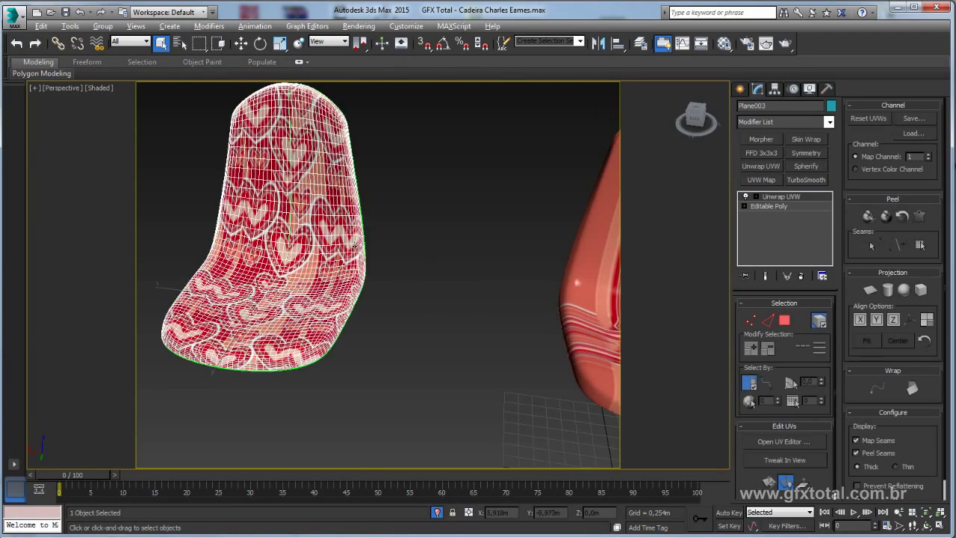
{"action": "middle_click_drag", "start_coordinate": [355, 247], "coordinate": [424, 237], "text": "alt"}
{"action": "left_click", "coordinate": [421, 240]}
{"action": "scroll", "coordinate": [424, 238], "scroll_direction": "up", "scroll_amount": 3}
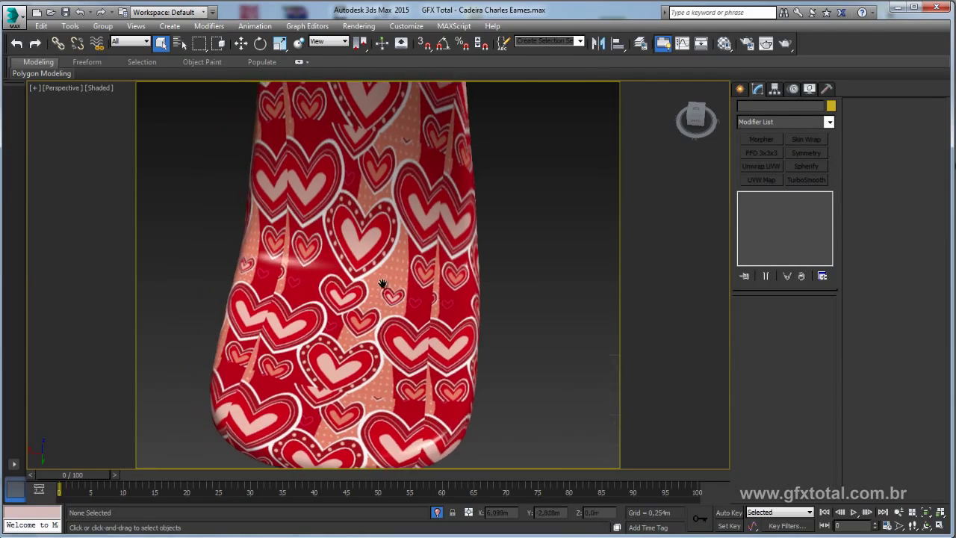
{"action": "mouse_move", "coordinate": [384, 284]}
{"action": "middle_mouse_down"}
{"action": "mouse_move", "coordinate": [437, 250]}
{"action": "mouse_move", "coordinate": [640, 230]}
{"action": "middle_mouse_up"}
{"action": "left_click", "coordinate": [437, 250]}
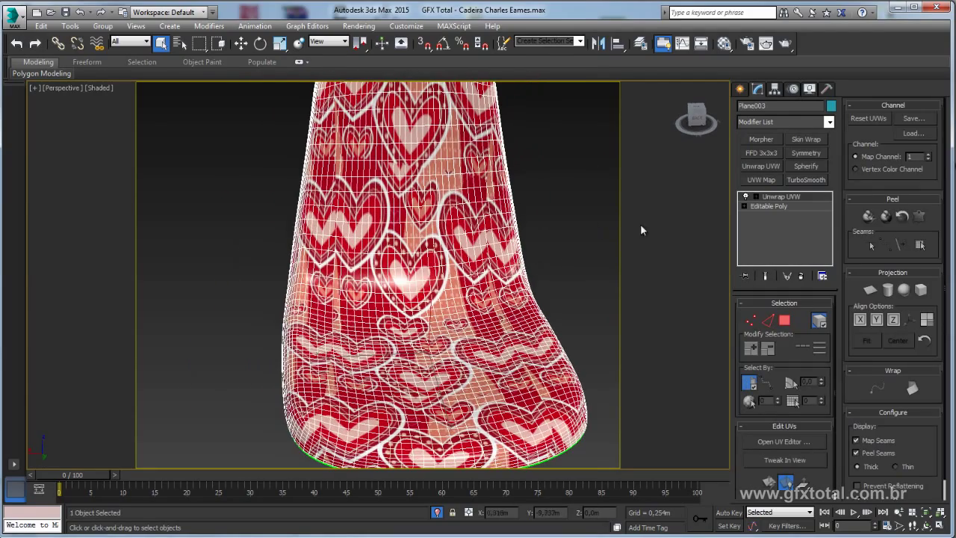
In the UV editor, move the large UV element up and select the small element.
{"action": "left_click", "coordinate": [779, 442]}
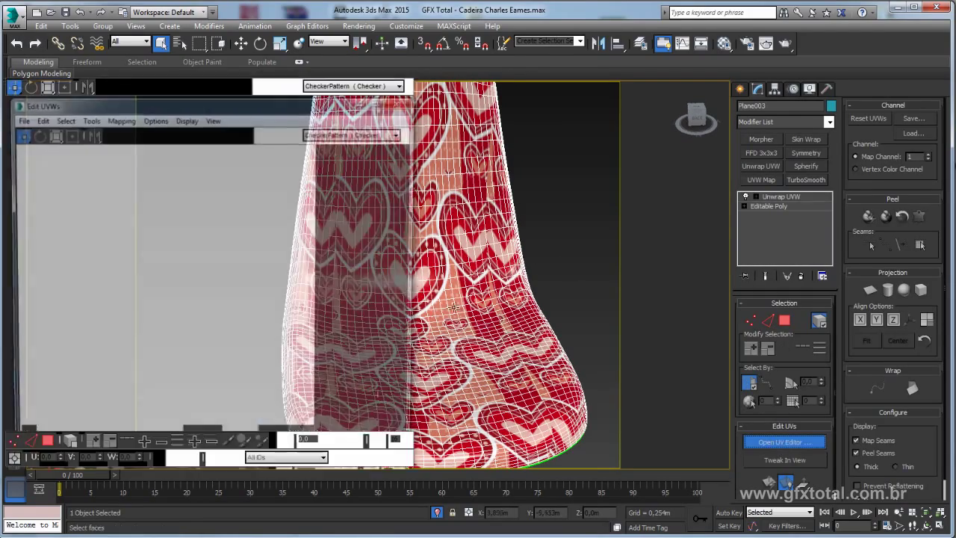
{"action": "middle_click_drag", "start_coordinate": [523, 224], "coordinate": [559, 196], "text": "alt"}
{"action": "scroll", "coordinate": [559, 197], "scroll_direction": "up", "scroll_amount": 2}
{"action": "scroll", "coordinate": [559, 197], "scroll_direction": "down", "scroll_amount": 3}
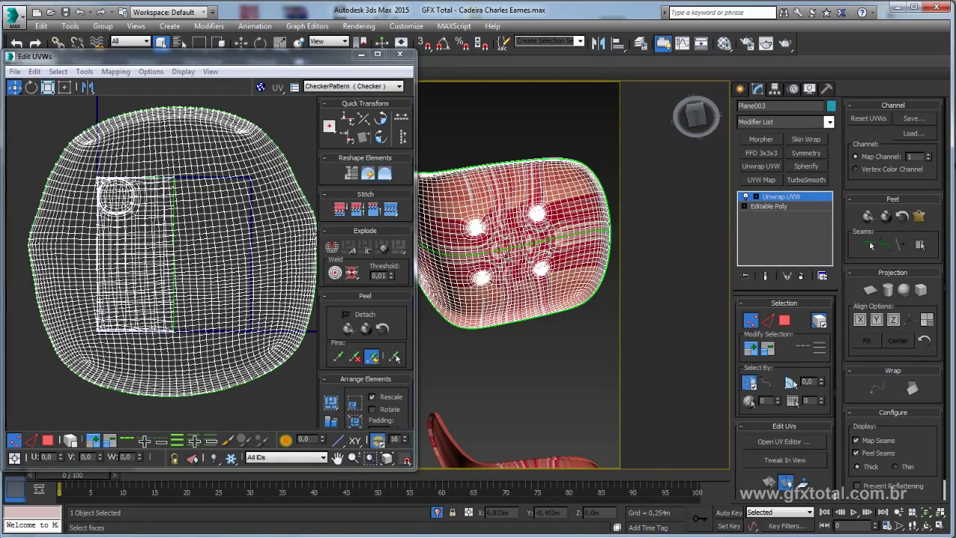
{"action": "scroll", "coordinate": [229, 286], "scroll_direction": "down", "scroll_amount": 2}
{"action": "scroll", "coordinate": [228, 286], "scroll_direction": "down", "scroll_amount": 2}
{"action": "scroll", "coordinate": [188, 283], "scroll_direction": "down", "scroll_amount": 2}
{"action": "left_click", "coordinate": [70, 440]}
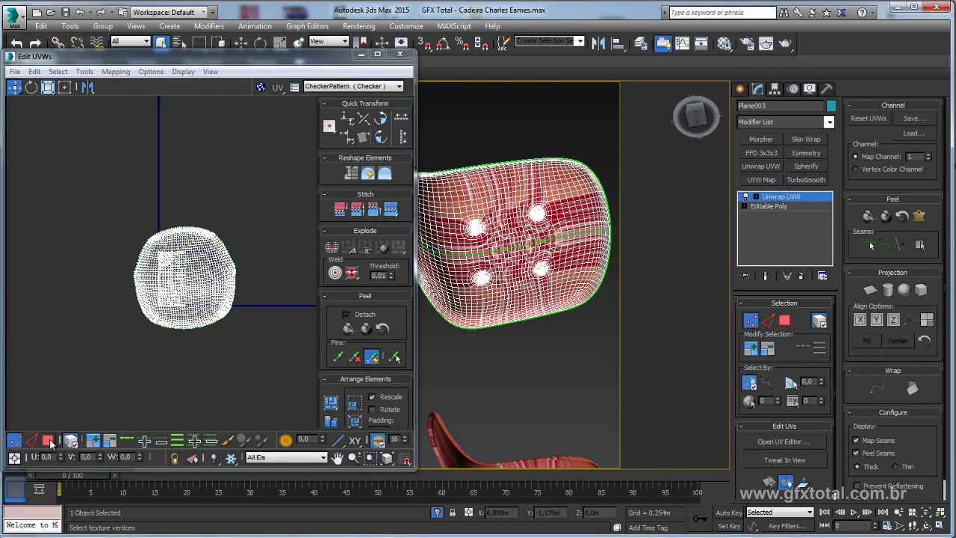
{"action": "key", "text": "3"}
{"action": "left_click", "coordinate": [191, 280]}
{"action": "left_click_drag", "start_coordinate": [200, 276], "coordinate": [269, 174]}
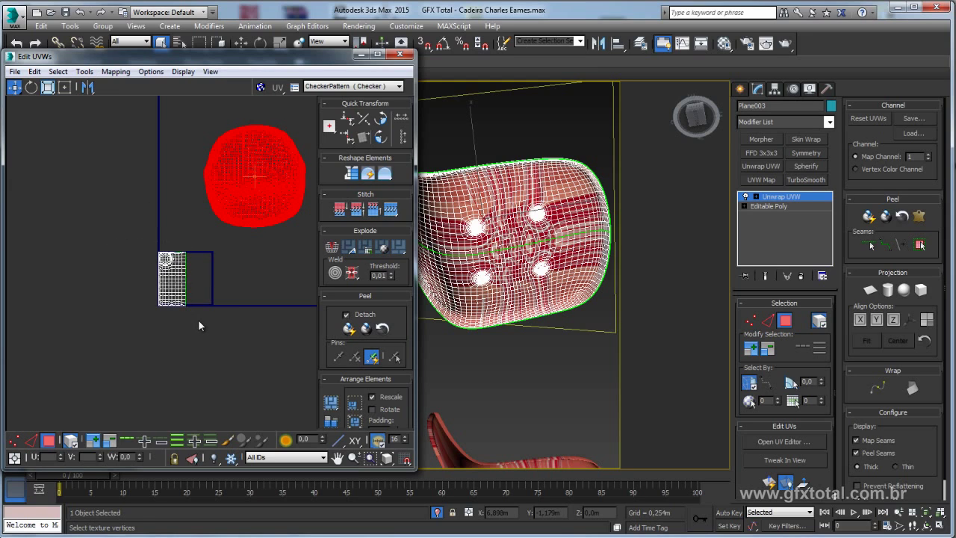
{"action": "left_click", "coordinate": [180, 295]}
Pelt-map the selected UV element again and commit the unfold.
{"action": "middle_click_drag", "start_coordinate": [567, 313], "coordinate": [616, 323], "text": "alt"}
{"action": "left_click", "coordinate": [918, 217]}
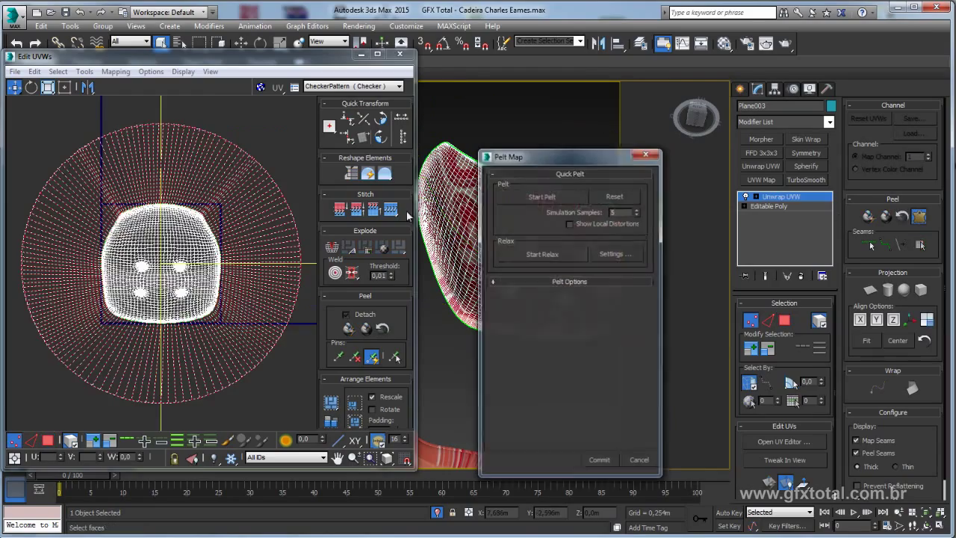
{"action": "left_click", "coordinate": [542, 195]}
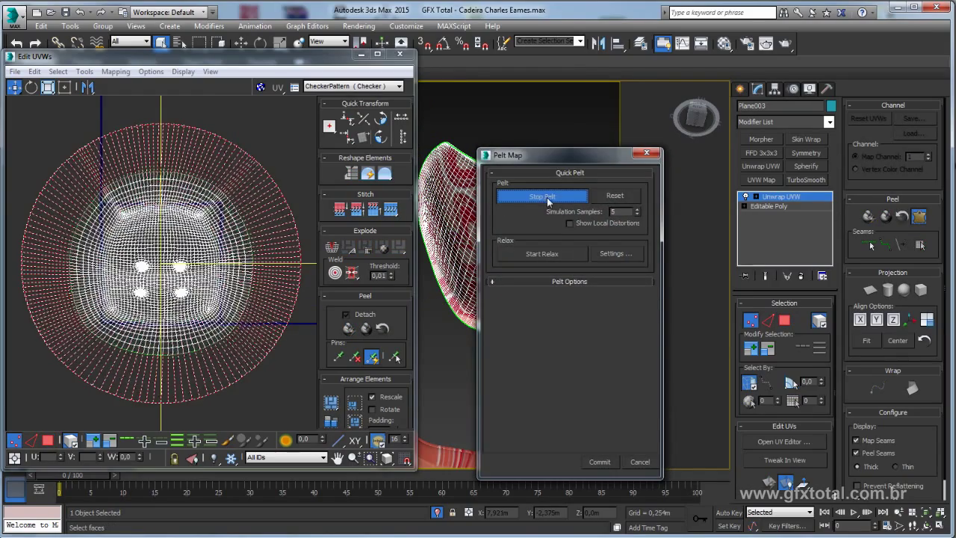
{"action": "left_click", "coordinate": [600, 462]}
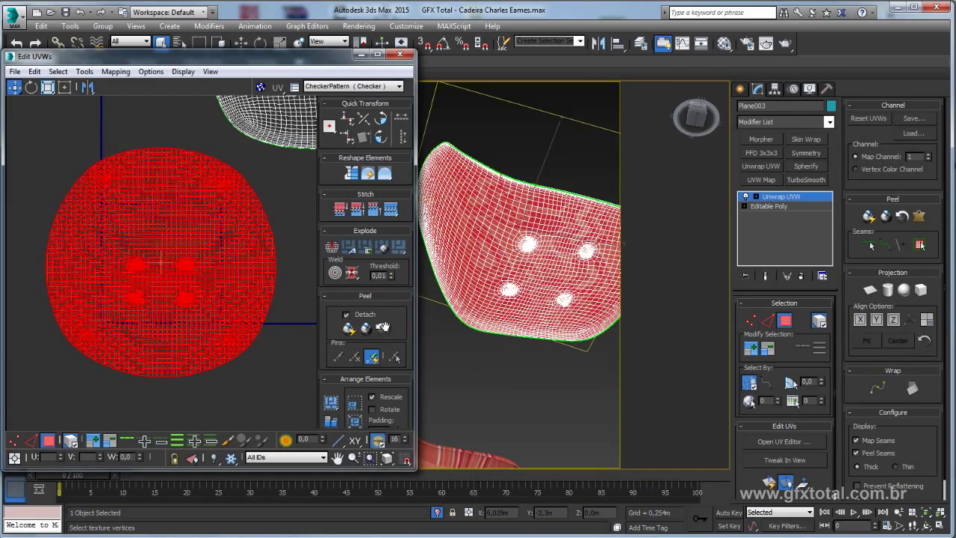
{"action": "middle_click_drag", "start_coordinate": [550, 363], "coordinate": [556, 239], "text": "alt"}
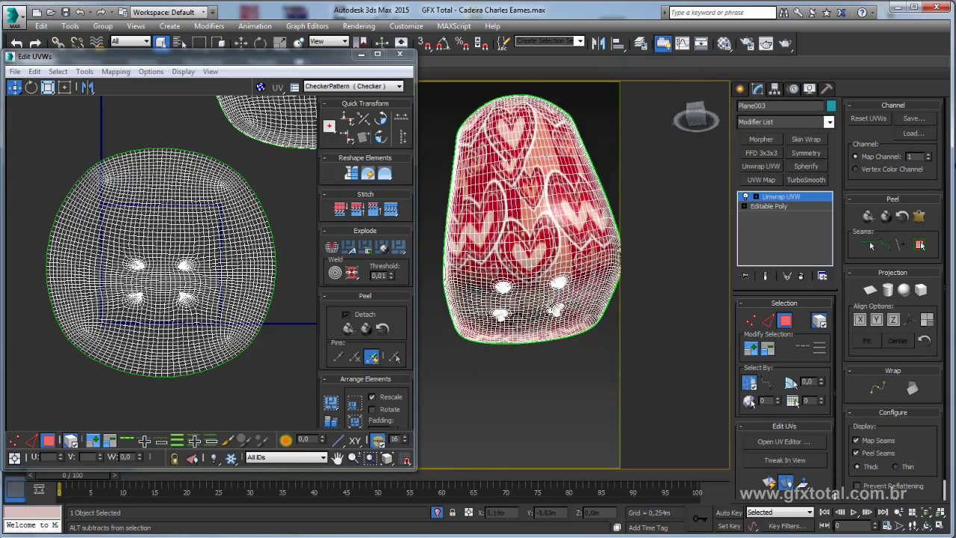
Scale down and move the round and top UV elements into the 0–1 UV square.
{"action": "left_click", "coordinate": [147, 243]}
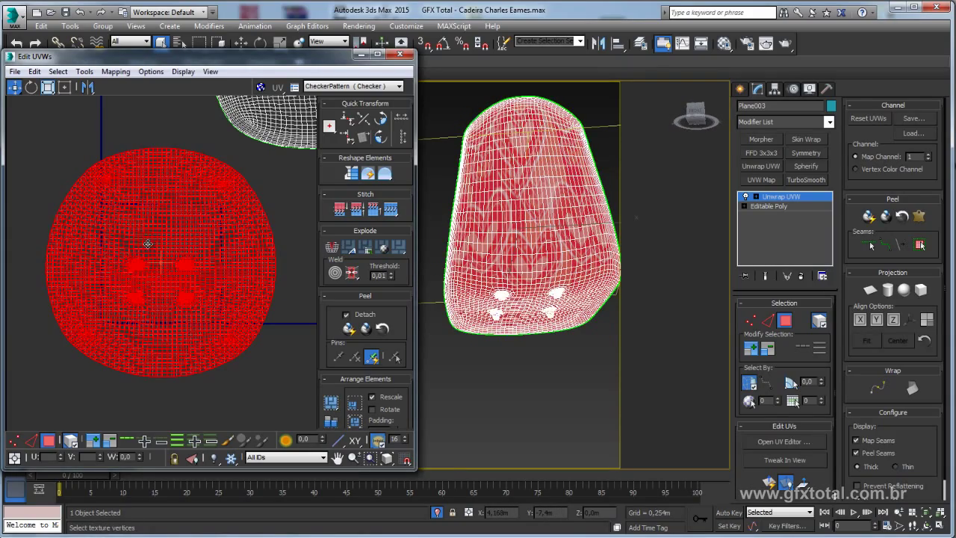
{"action": "left_click", "coordinate": [47, 86]}
{"action": "left_click_drag", "start_coordinate": [171, 164], "coordinate": [175, 297]}
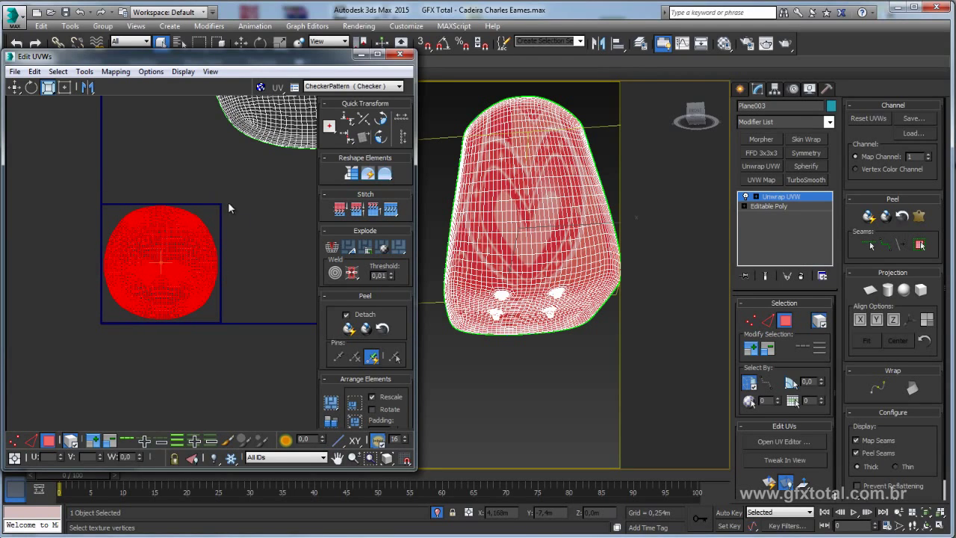
{"action": "middle_click_drag", "start_coordinate": [234, 238], "coordinate": [163, 313]}
{"action": "left_click", "coordinate": [211, 171]}
{"action": "scroll", "coordinate": [224, 161], "scroll_direction": "down", "scroll_amount": 3}
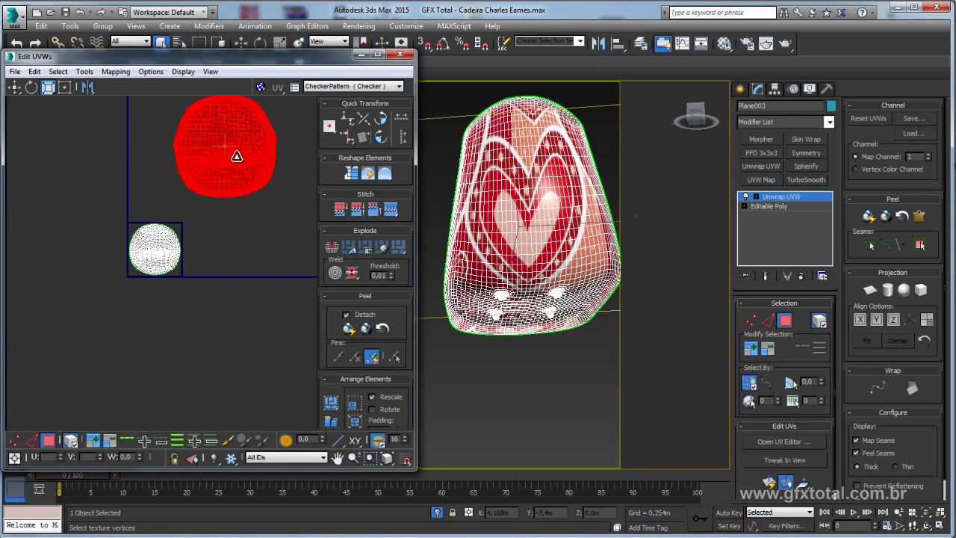
{"action": "left_click_drag", "start_coordinate": [234, 153], "coordinate": [239, 193]}
{"action": "left_click", "coordinate": [14, 87]}
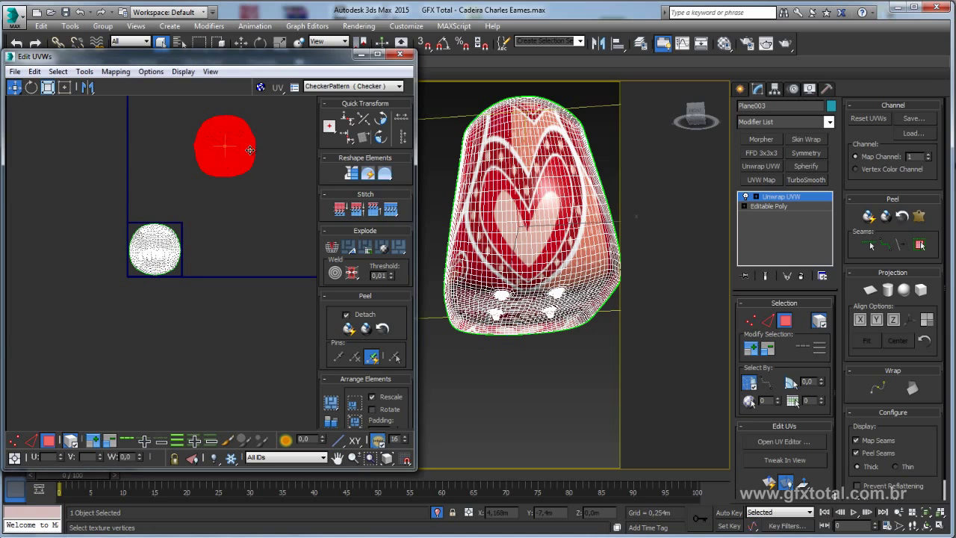
{"action": "left_click_drag", "start_coordinate": [241, 152], "coordinate": [171, 244]}
{"action": "scroll", "coordinate": [171, 245], "scroll_direction": "up", "scroll_amount": 3}
{"action": "scroll", "coordinate": [171, 245], "scroll_direction": "up", "scroll_amount": 1}
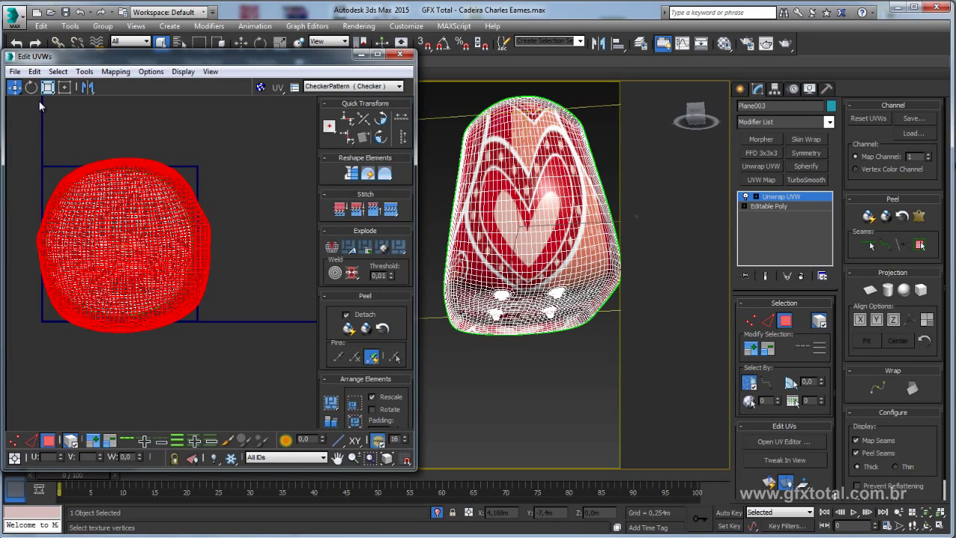
{"action": "left_click", "coordinate": [48, 86]}
{"action": "left_click_drag", "start_coordinate": [142, 188], "coordinate": [145, 222]}
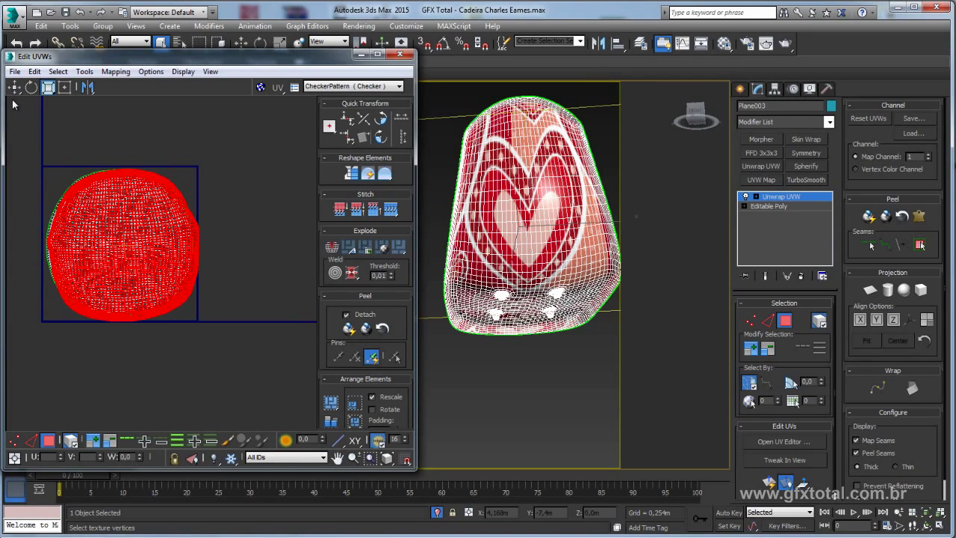
Re-pelt the seat UVs with Start Pelt and Start Relax, then commit.
{"action": "left_click", "coordinate": [919, 216]}
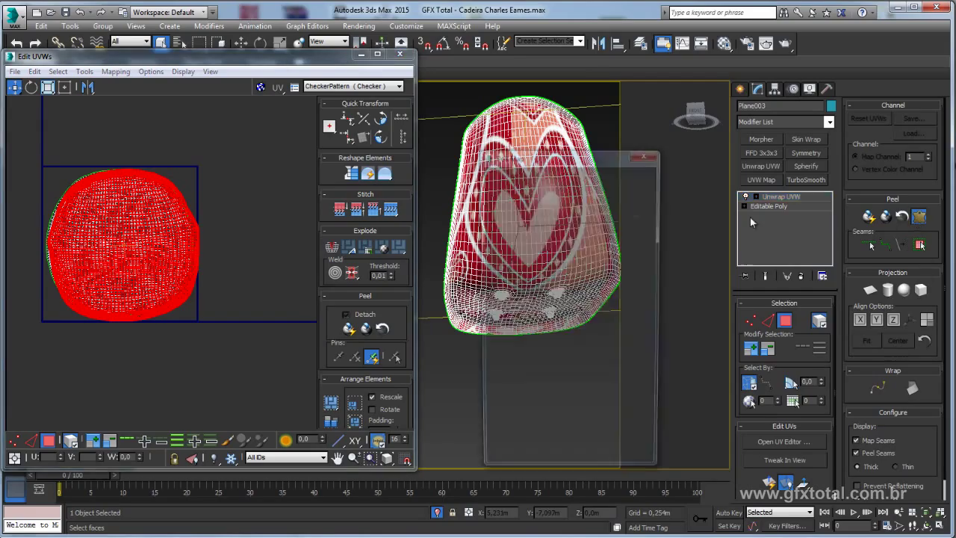
{"action": "left_click", "coordinate": [575, 199]}
{"action": "left_click", "coordinate": [561, 253]}
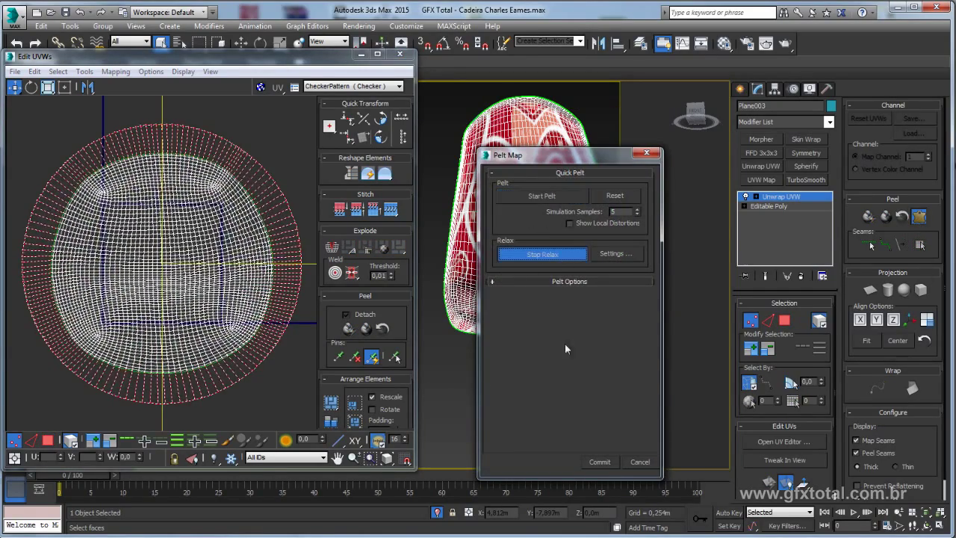
{"action": "left_click", "coordinate": [599, 462]}
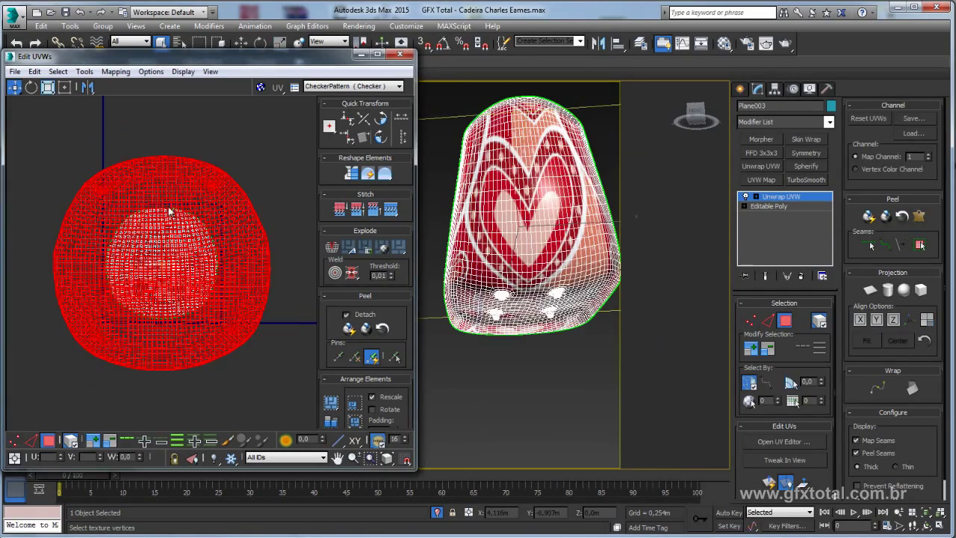
Scale the relaxed UV island down to fit the 0–1 tile and minimize the UV editor.
{"action": "left_click", "coordinate": [48, 87]}
{"action": "left_click_drag", "start_coordinate": [144, 183], "coordinate": [194, 351]}
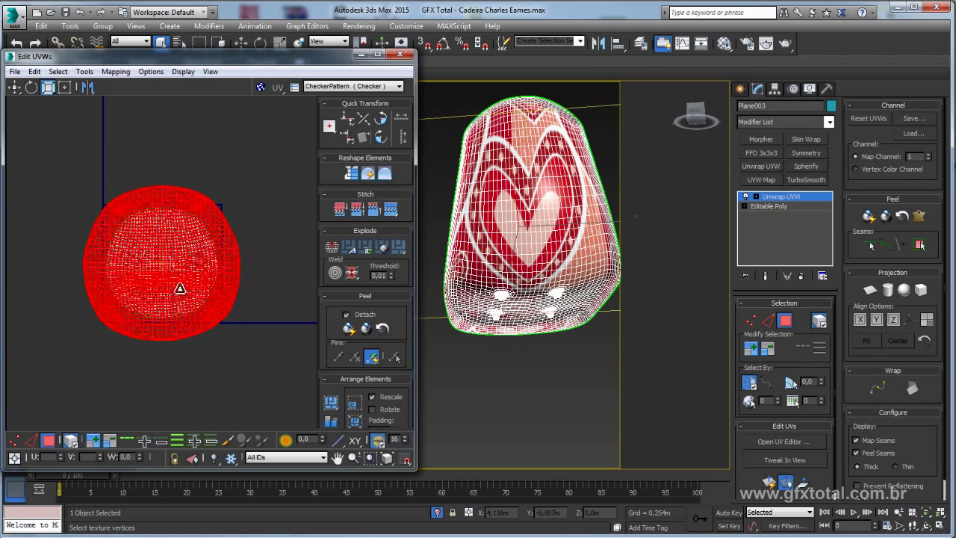
{"action": "left_click", "coordinate": [18, 88]}
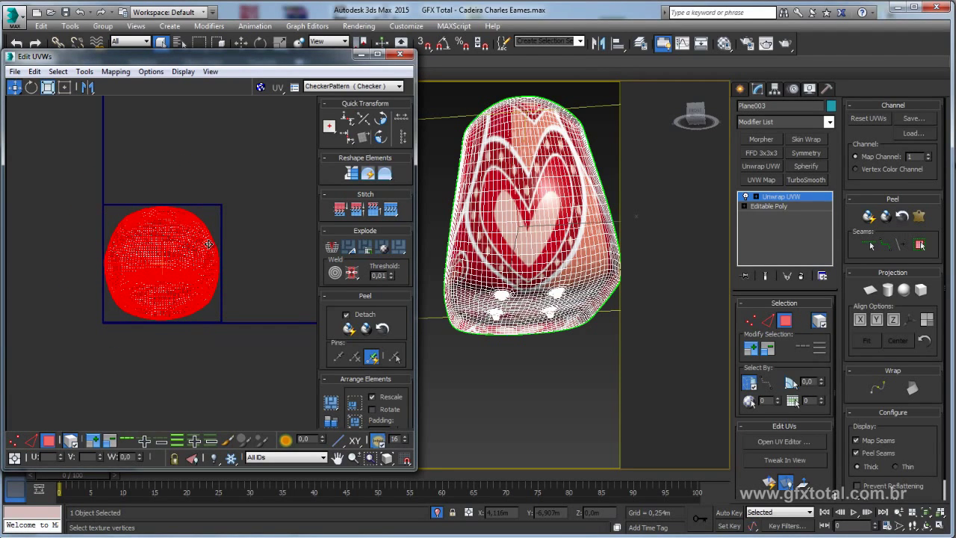
{"action": "left_click", "coordinate": [360, 58]}
{"action": "mouse_move", "coordinate": [358, 194]}
{"action": "middle_mouse_down", "text": "alt"}
{"action": "mouse_move", "coordinate": [362, 266]}
{"action": "mouse_move", "coordinate": [376, 271]}
{"action": "mouse_move", "coordinate": [365, 239]}
{"action": "middle_mouse_up", "text": "alt"}
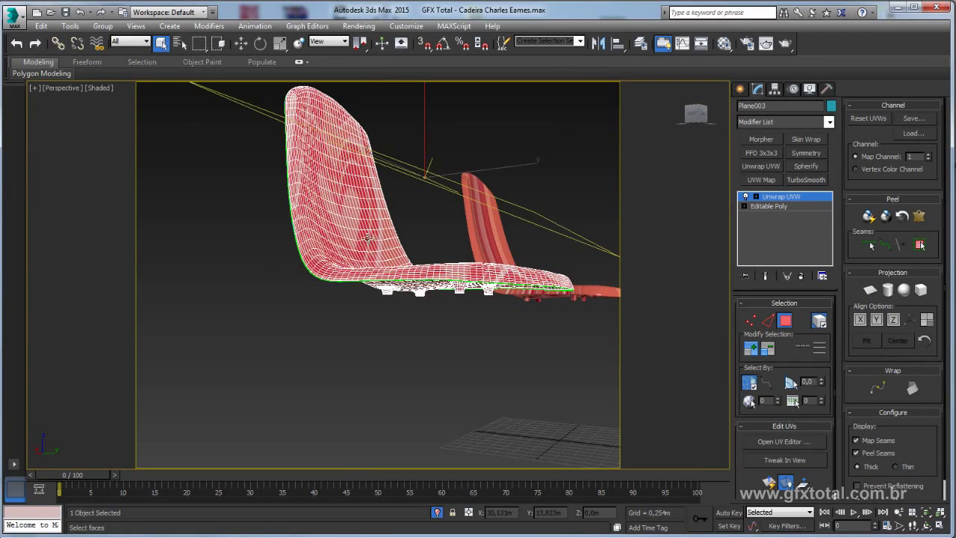
Collapse Plane003 to an Editable Poly, check its open borders, and return to object level.
{"action": "right_click", "coordinate": [329, 221]}
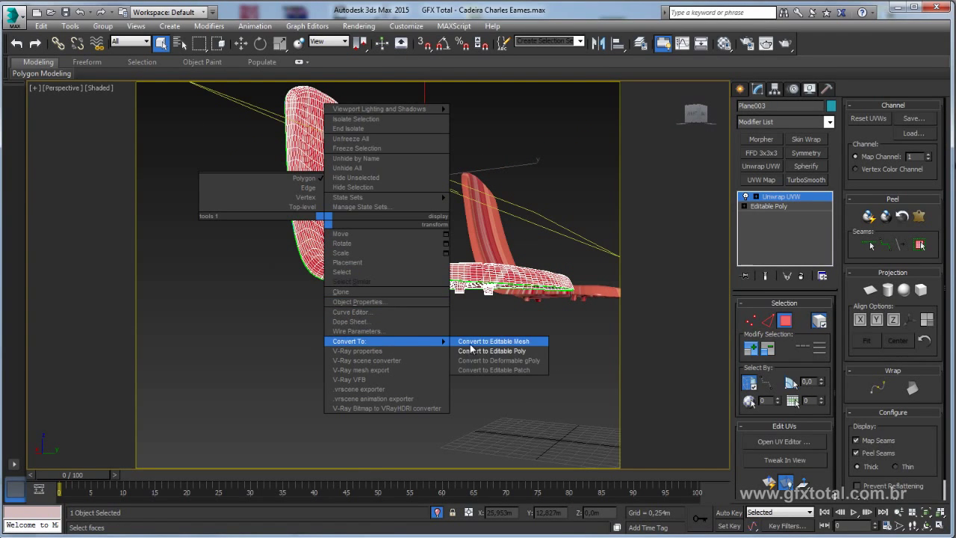
{"action": "left_click", "coordinate": [496, 349]}
{"action": "left_click", "coordinate": [782, 316]}
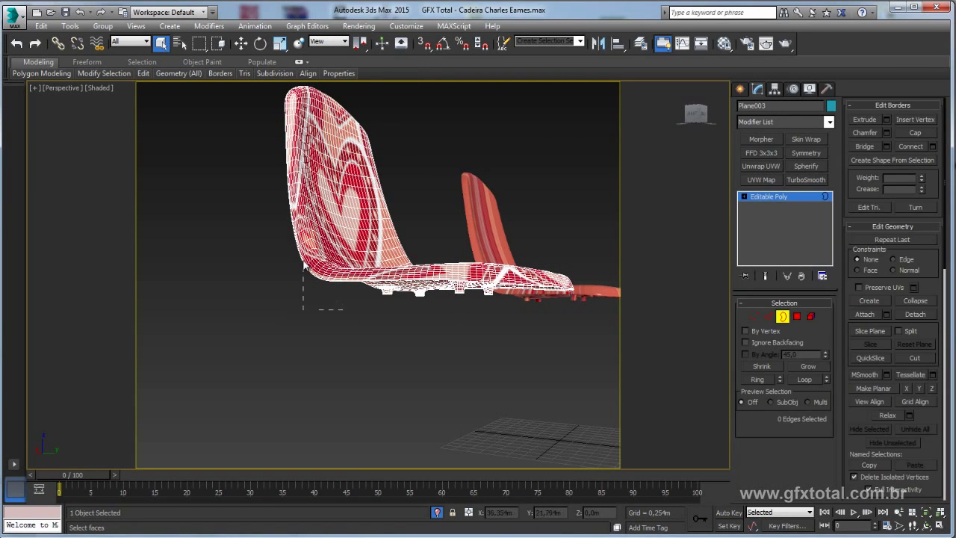
{"action": "mouse_move", "coordinate": [359, 299]}
{"action": "middle_mouse_down", "text": "alt"}
{"action": "mouse_move", "coordinate": [327, 276]}
{"action": "mouse_move", "coordinate": [314, 233]}
{"action": "mouse_move", "coordinate": [318, 272]}
{"action": "mouse_move", "coordinate": [316, 177]}
{"action": "mouse_move", "coordinate": [302, 278]}
{"action": "mouse_move", "coordinate": [313, 234]}
{"action": "middle_mouse_up", "text": "alt"}
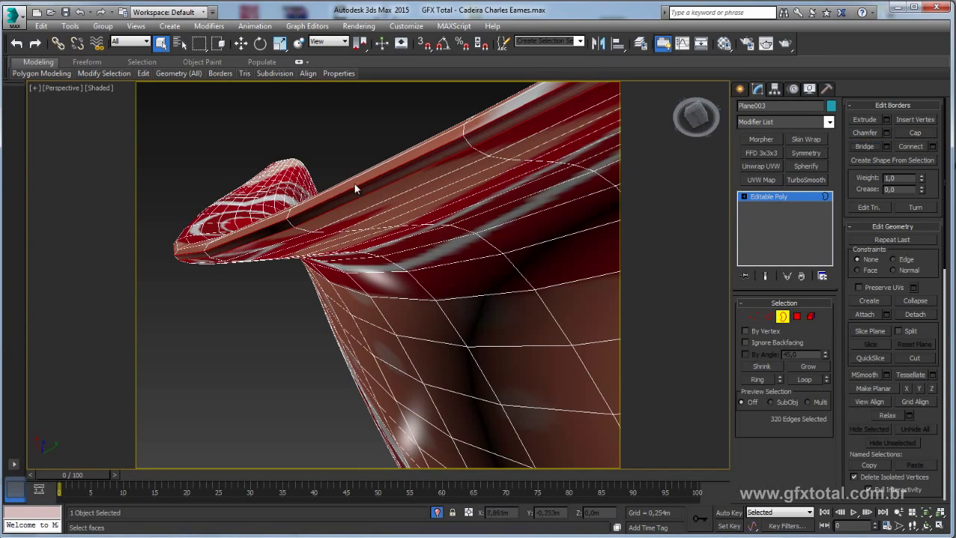
{"action": "middle_click_drag", "start_coordinate": [352, 189], "coordinate": [396, 213], "text": "alt"}
{"action": "left_click", "coordinate": [769, 196]}
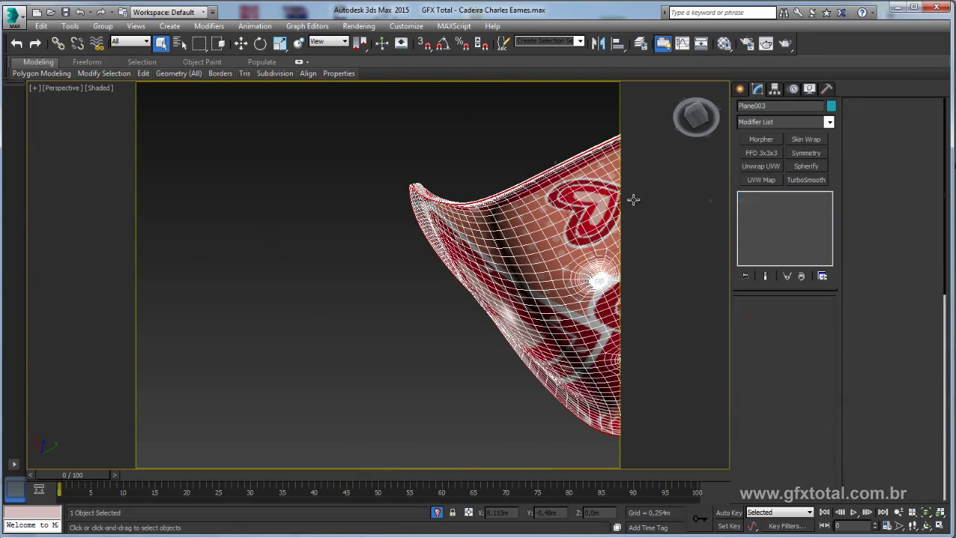
{"action": "scroll", "coordinate": [550, 253], "scroll_direction": "down", "scroll_amount": 5}
{"action": "mouse_move", "coordinate": [551, 254]}
{"action": "middle_mouse_down", "text": "alt"}
{"action": "mouse_move", "coordinate": [513, 261]}
{"action": "mouse_move", "coordinate": [501, 282]}
{"action": "mouse_move", "coordinate": [515, 269]}
{"action": "mouse_move", "coordinate": [458, 251]}
{"action": "mouse_move", "coordinate": [493, 254]}
{"action": "middle_mouse_up", "text": "alt"}
{"action": "left_click", "coordinate": [537, 247]}
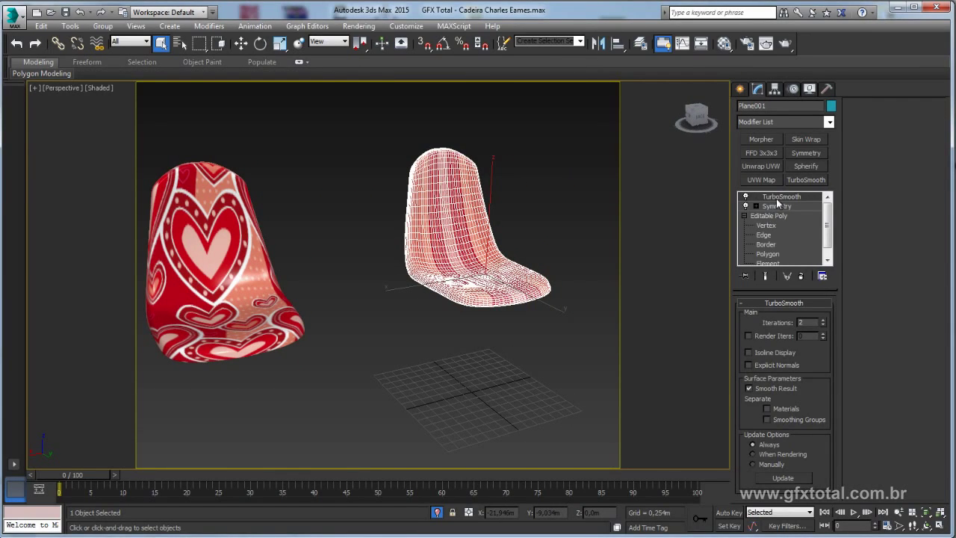
Replace Plane001's TurboSmooth with a fresh TurboSmooth at 2 iterations.
{"action": "left_click", "coordinate": [744, 216]}
{"action": "mouse_move", "coordinate": [437, 278]}
{"action": "middle_mouse_down", "text": "alt"}
{"action": "mouse_move", "coordinate": [396, 281]}
{"action": "mouse_move", "coordinate": [406, 280]}
{"action": "middle_mouse_up", "text": "alt"}
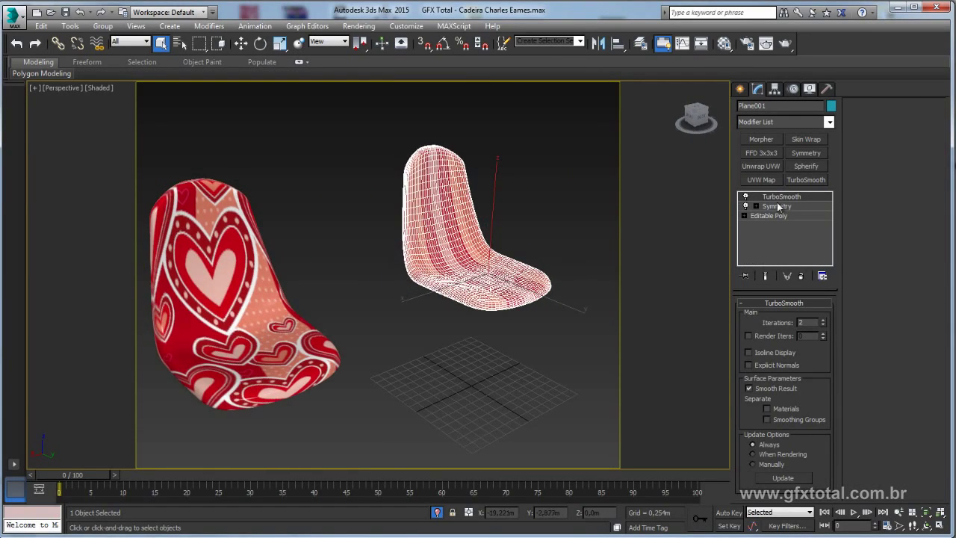
{"action": "left_click", "coordinate": [800, 276]}
{"action": "mouse_move", "coordinate": [667, 290]}
{"action": "middle_mouse_down", "text": "alt"}
{"action": "mouse_move", "coordinate": [417, 273]}
{"action": "mouse_move", "coordinate": [478, 275]}
{"action": "mouse_move", "coordinate": [422, 278]}
{"action": "mouse_move", "coordinate": [448, 273]}
{"action": "middle_mouse_up", "text": "alt"}
{"action": "left_click", "coordinate": [349, 255]}
{"action": "left_click", "coordinate": [529, 212]}
{"action": "left_click", "coordinate": [808, 180]}
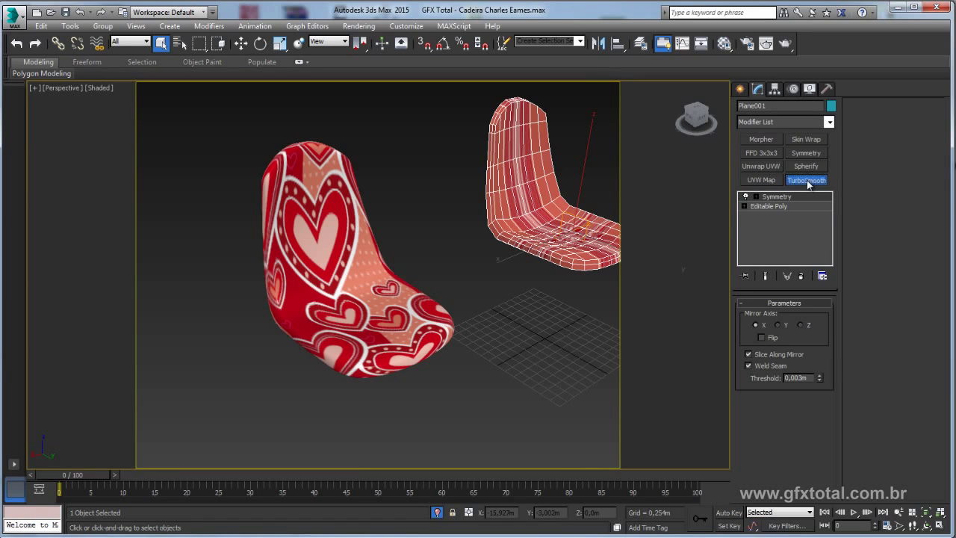
{"action": "middle_click_drag", "start_coordinate": [478, 284], "coordinate": [849, 287], "text": "alt"}
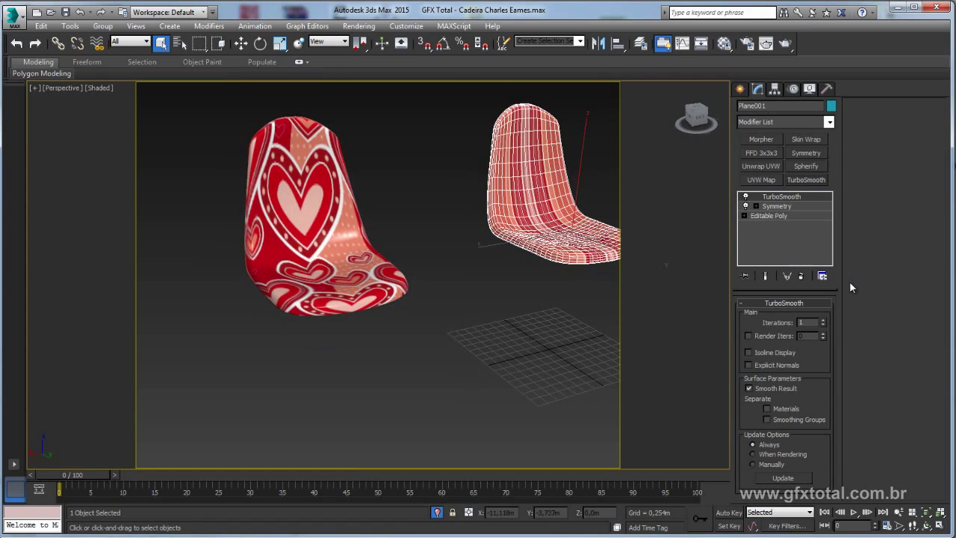
{"action": "left_click", "coordinate": [823, 320]}
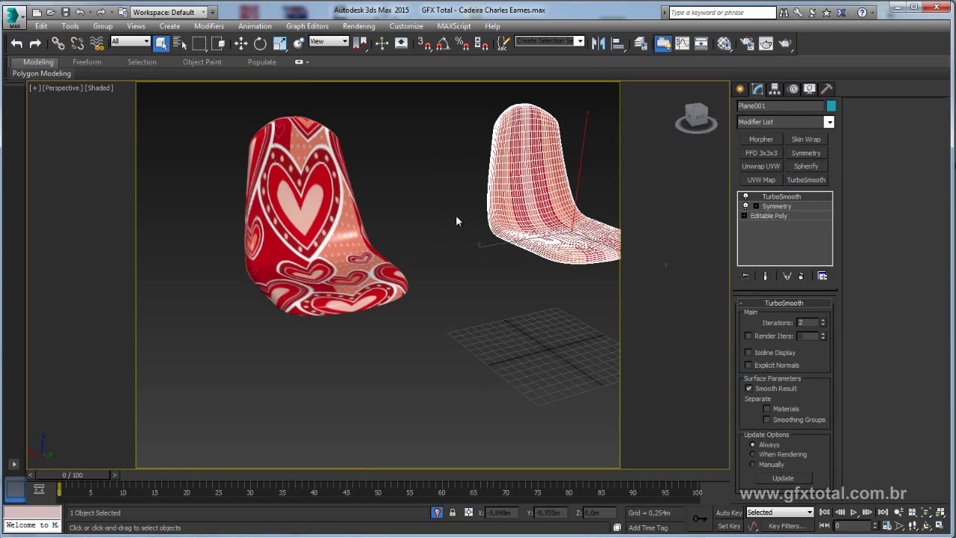
Select the left hearts shell Plane003 and add an Unwrap UVW modifier.
{"action": "left_click_drag", "start_coordinate": [330, 239], "coordinate": [240, 234]}
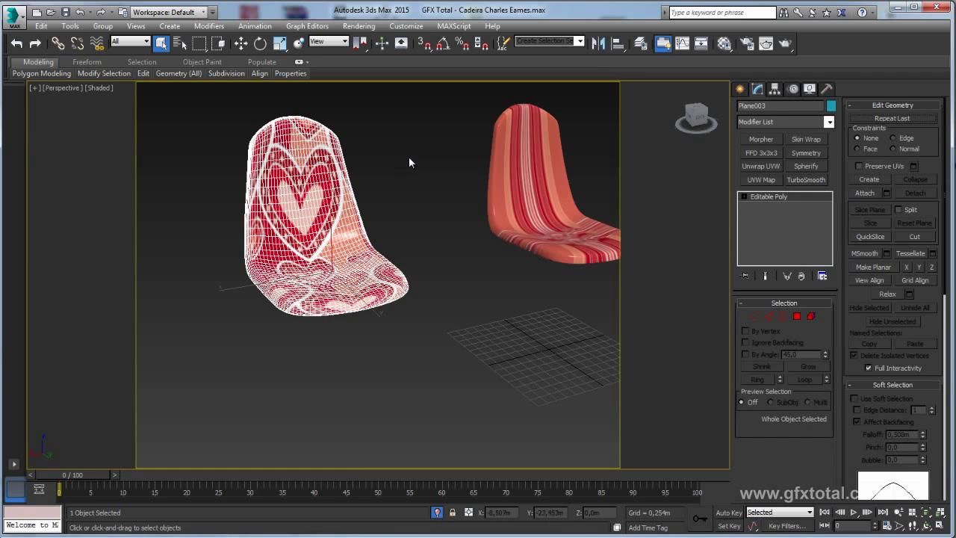
{"action": "left_click", "coordinate": [539, 249]}
{"action": "key", "text": "ctrl+z"}
{"action": "left_click", "coordinate": [765, 166]}
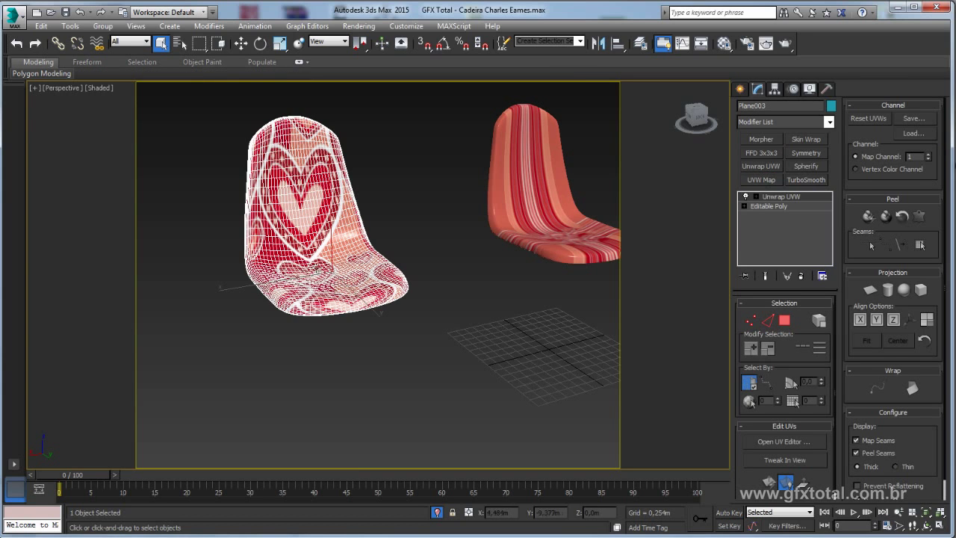
Copy Plane003's Unwrap UVW modifier and paste it above TurboSmooth on Plane001.
{"action": "right_click", "coordinate": [772, 198]}
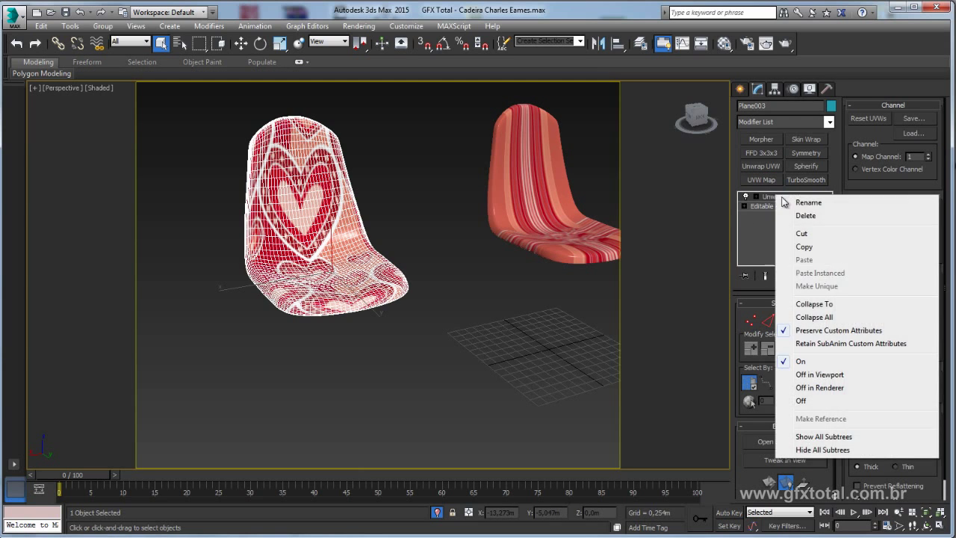
{"action": "left_click", "coordinate": [812, 247]}
{"action": "left_click", "coordinate": [542, 221]}
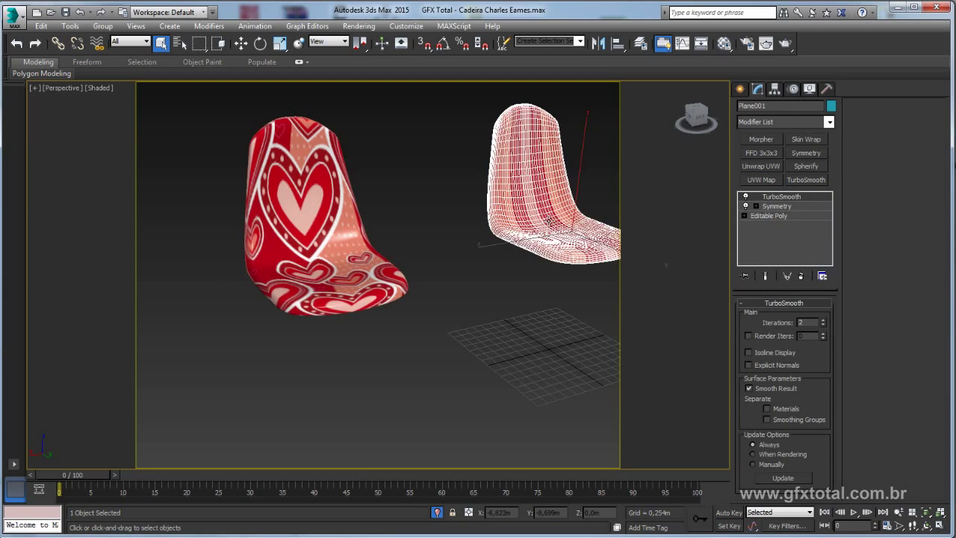
{"action": "right_click", "coordinate": [777, 197]}
{"action": "left_click", "coordinate": [806, 260]}
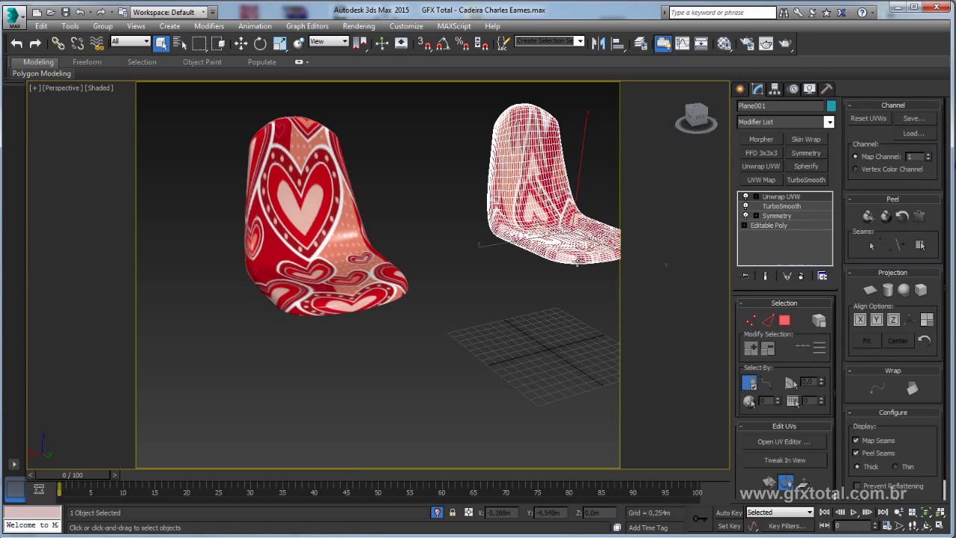
Inspect both seat shells from a high angle to check the hearts texture.
{"action": "mouse_move", "coordinate": [516, 292]}
{"action": "middle_mouse_down", "text": "alt"}
{"action": "mouse_move", "coordinate": [527, 280]}
{"action": "mouse_move", "coordinate": [478, 313]}
{"action": "middle_mouse_up", "text": "alt"}
{"action": "scroll", "coordinate": [446, 329], "scroll_direction": "up", "scroll_amount": 5}
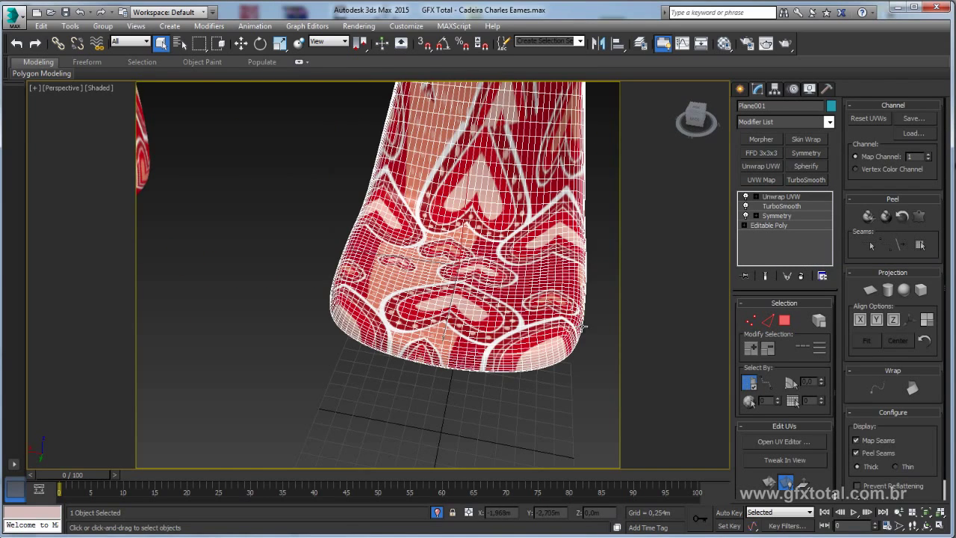
{"action": "left_click", "coordinate": [593, 328]}
{"action": "scroll", "coordinate": [560, 331], "scroll_direction": "down", "scroll_amount": 4}
{"action": "mouse_move", "coordinate": [526, 333]}
{"action": "middle_mouse_down", "text": "alt"}
{"action": "mouse_move", "coordinate": [473, 211]}
{"action": "mouse_move", "coordinate": [538, 202]}
{"action": "mouse_move", "coordinate": [555, 289]}
{"action": "mouse_move", "coordinate": [521, 369]}
{"action": "mouse_move", "coordinate": [538, 294]}
{"action": "mouse_move", "coordinate": [542, 333]}
{"action": "mouse_move", "coordinate": [541, 248]}
{"action": "mouse_move", "coordinate": [600, 149]}
{"action": "middle_mouse_up", "text": "alt"}
{"action": "left_click", "coordinate": [448, 321]}
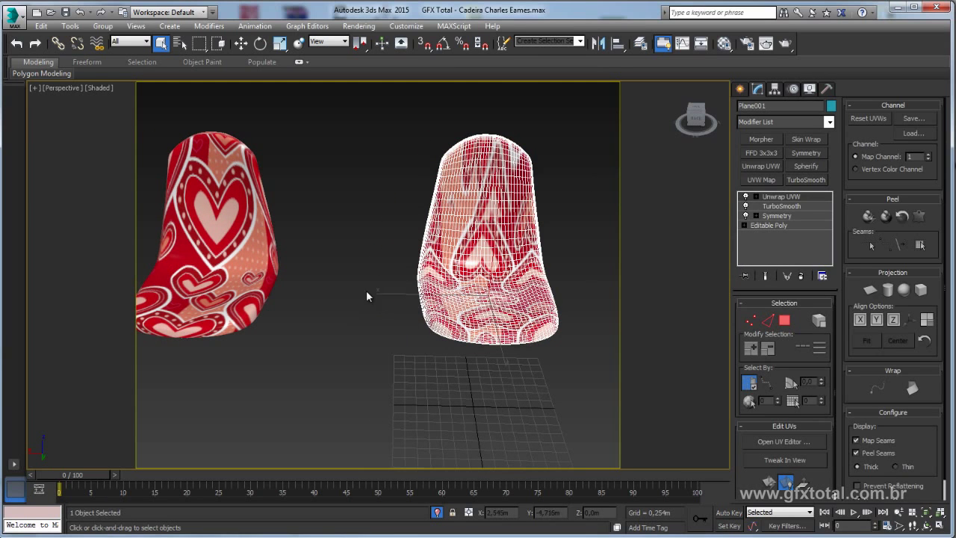
{"action": "left_click", "coordinate": [252, 265]}
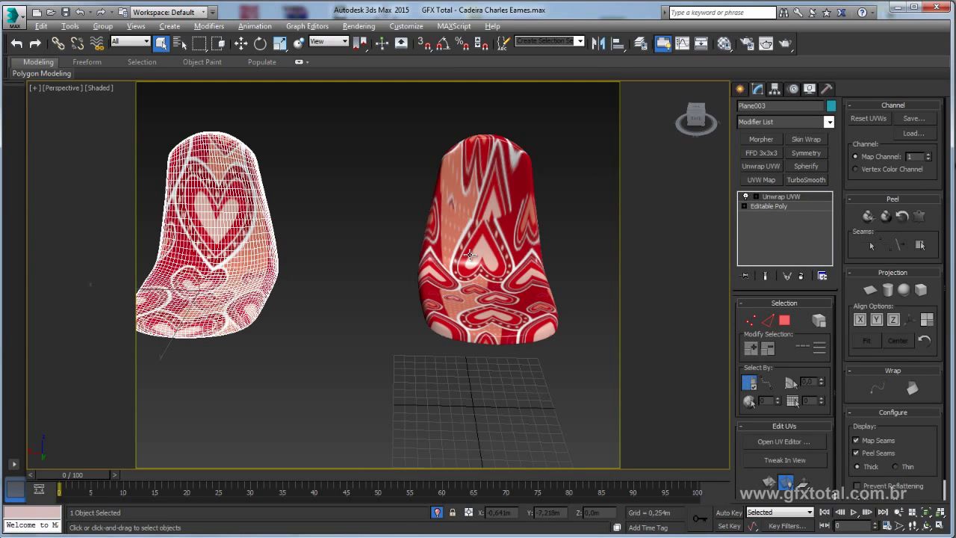
Align the hearts shell Plane003 to Plane001's position, undoing an accidental move.
{"action": "left_click", "coordinate": [487, 218]}
{"action": "left_click", "coordinate": [470, 371]}
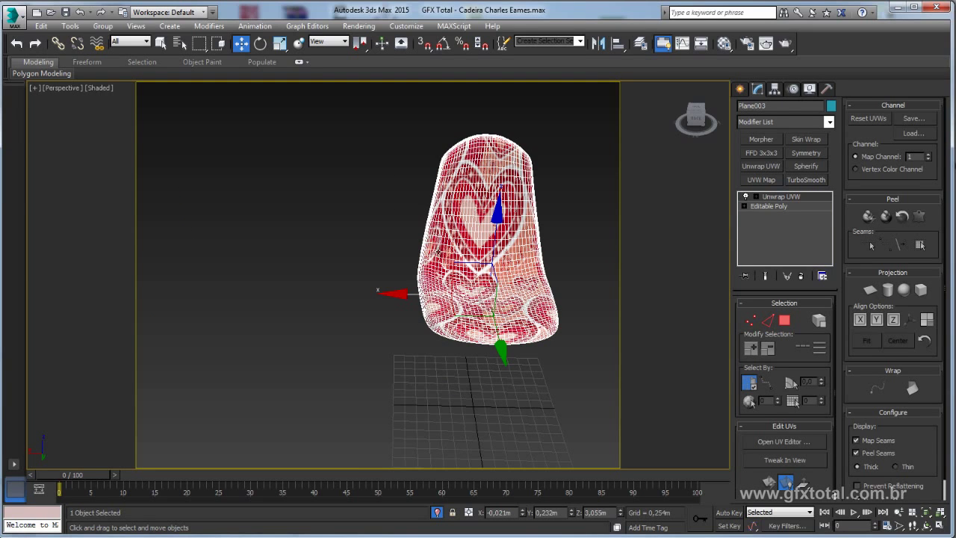
{"action": "left_click_drag", "start_coordinate": [395, 297], "coordinate": [301, 298], "text": "shift"}
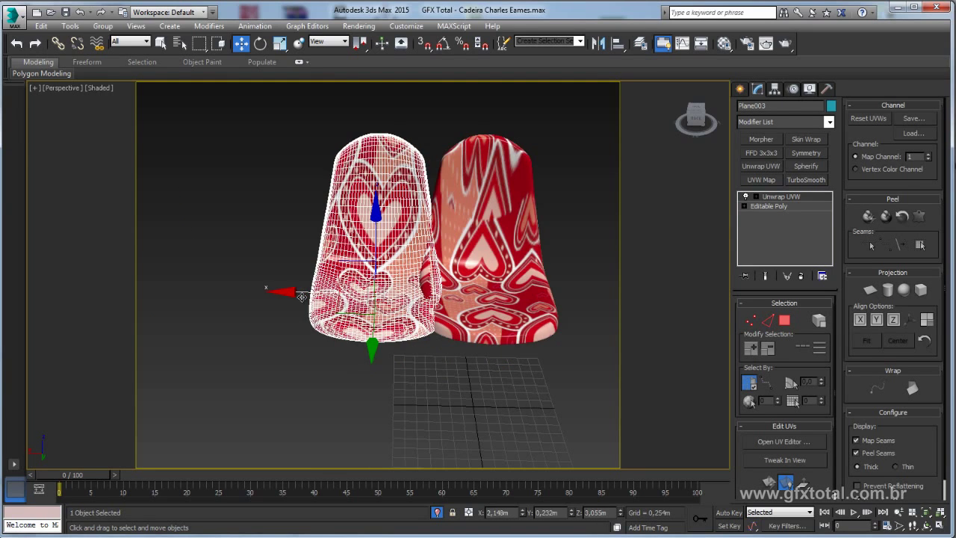
{"action": "key", "text": "ctrl+z"}
Orbit and zoom in close to inspect the seat shell from the front.
{"action": "mouse_move", "coordinate": [560, 273]}
{"action": "middle_mouse_down", "text": "alt"}
{"action": "mouse_move", "coordinate": [523, 269]}
{"action": "mouse_move", "coordinate": [351, 193]}
{"action": "middle_mouse_up", "text": "alt"}
{"action": "scroll", "coordinate": [523, 269], "scroll_direction": "up", "scroll_amount": 5}
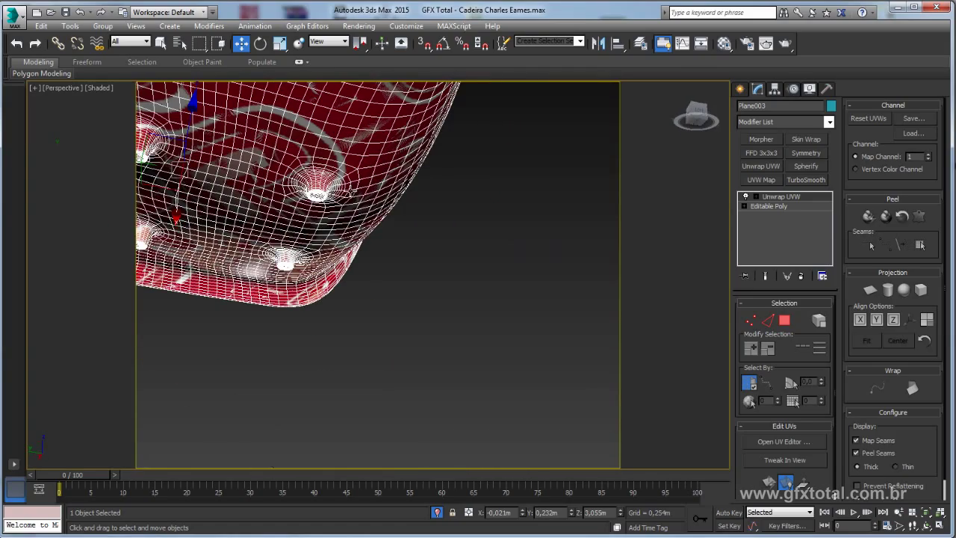
{"action": "left_click", "coordinate": [390, 168]}
{"action": "middle_click_drag", "start_coordinate": [383, 205], "coordinate": [351, 247], "text": "alt"}
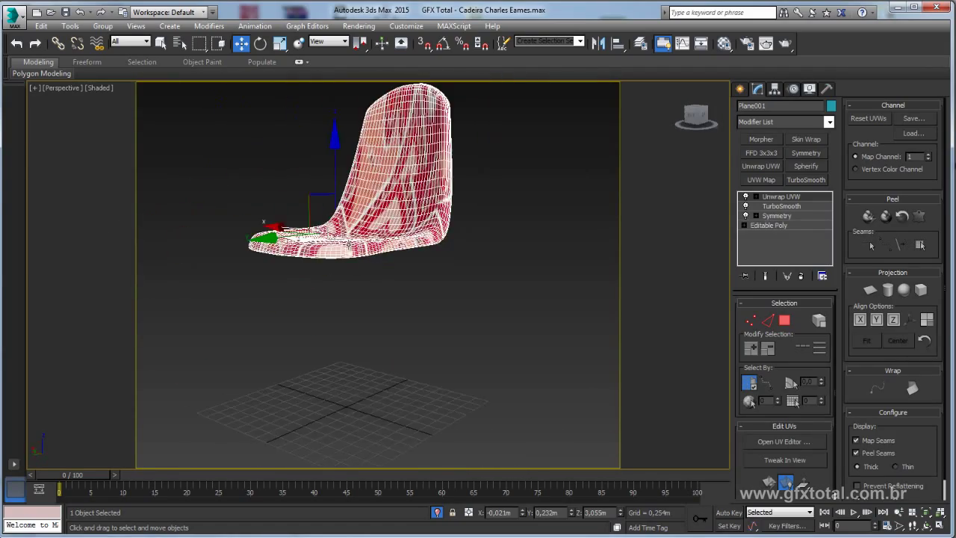
{"action": "scroll", "coordinate": [343, 280], "scroll_direction": "up", "scroll_amount": 3}
{"action": "scroll", "coordinate": [284, 244], "scroll_direction": "down", "scroll_amount": 2}
{"action": "scroll", "coordinate": [291, 275], "scroll_direction": "down", "scroll_amount": 2}
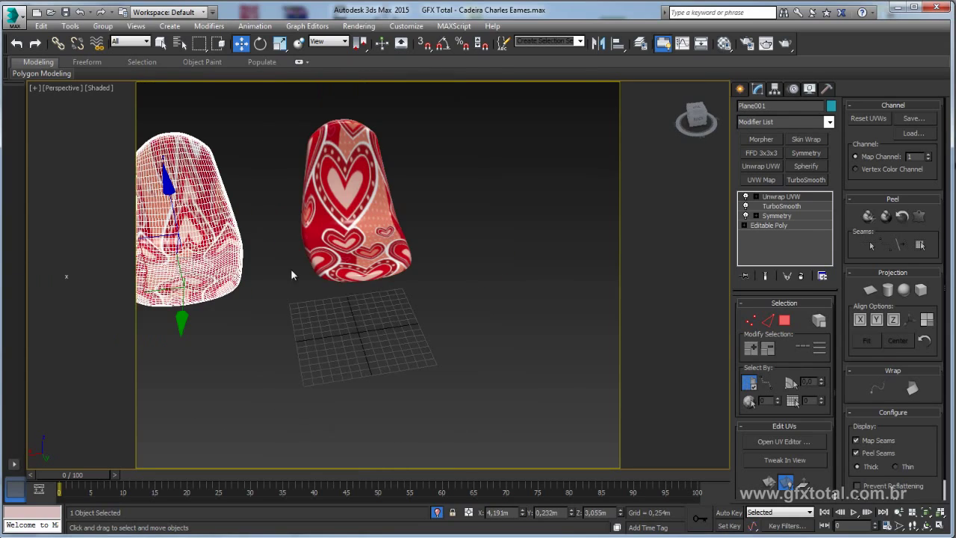
Orbit the Perspective view so the chair faces the curved backdrop.
{"action": "left_click", "coordinate": [507, 418]}
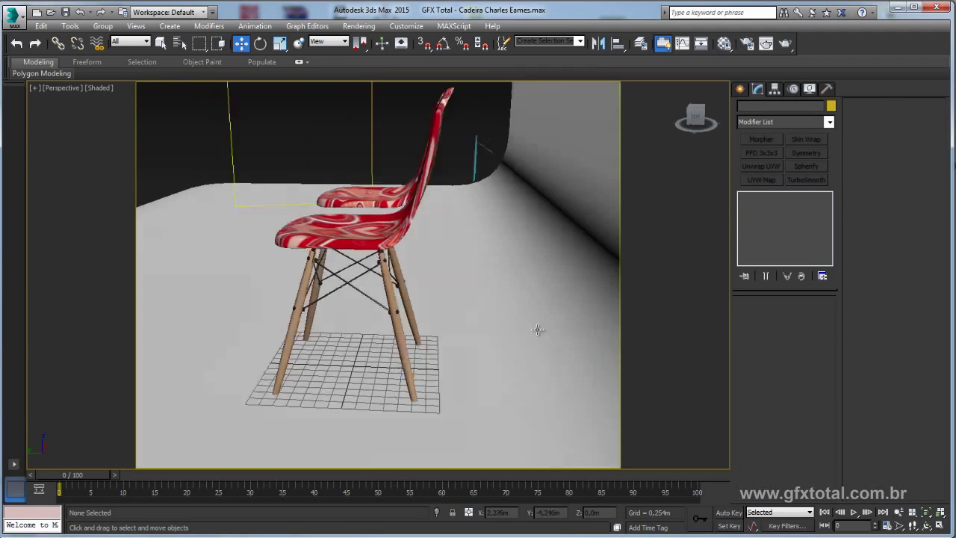
{"action": "middle_click_drag", "start_coordinate": [508, 419], "coordinate": [535, 286], "text": "alt"}
{"action": "left_click", "coordinate": [535, 286]}
{"action": "scroll", "coordinate": [409, 211], "scroll_direction": "down", "scroll_amount": 5}
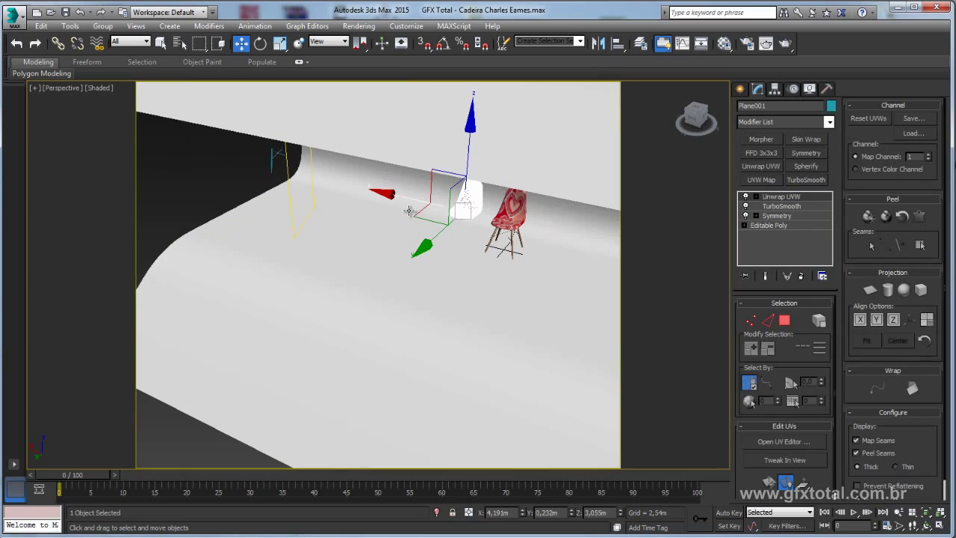
{"action": "mouse_move", "coordinate": [402, 196]}
{"action": "middle_mouse_down", "text": "alt"}
{"action": "mouse_move", "coordinate": [465, 254]}
{"action": "mouse_move", "coordinate": [489, 234]}
{"action": "mouse_move", "coordinate": [468, 210]}
{"action": "middle_mouse_up", "text": "alt"}
Frame the whole chair from a higher Perspective angle and render it.
{"action": "left_click", "coordinate": [467, 208]}
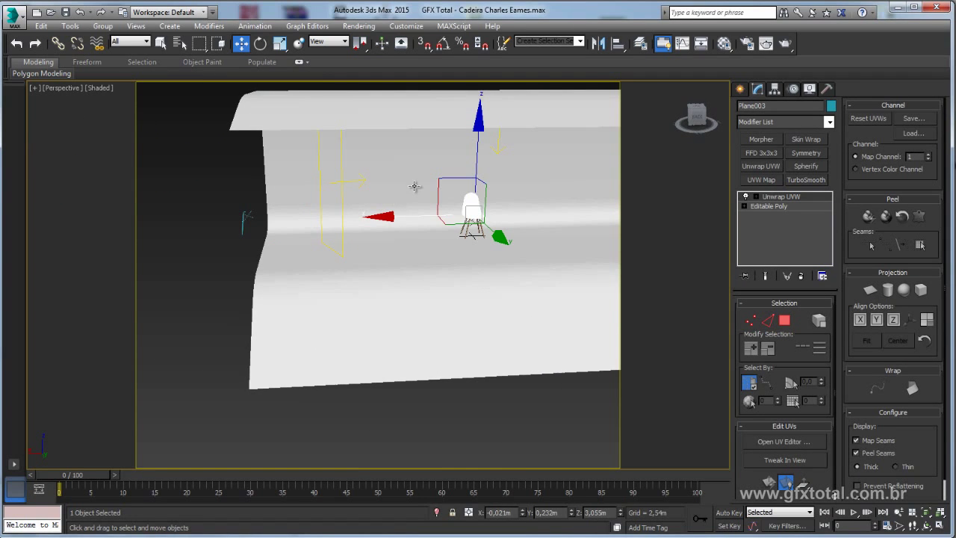
{"action": "key", "text": "c"}
{"action": "left_click", "coordinate": [608, 364]}
{"action": "scroll", "coordinate": [482, 261], "scroll_direction": "up", "scroll_amount": 5}
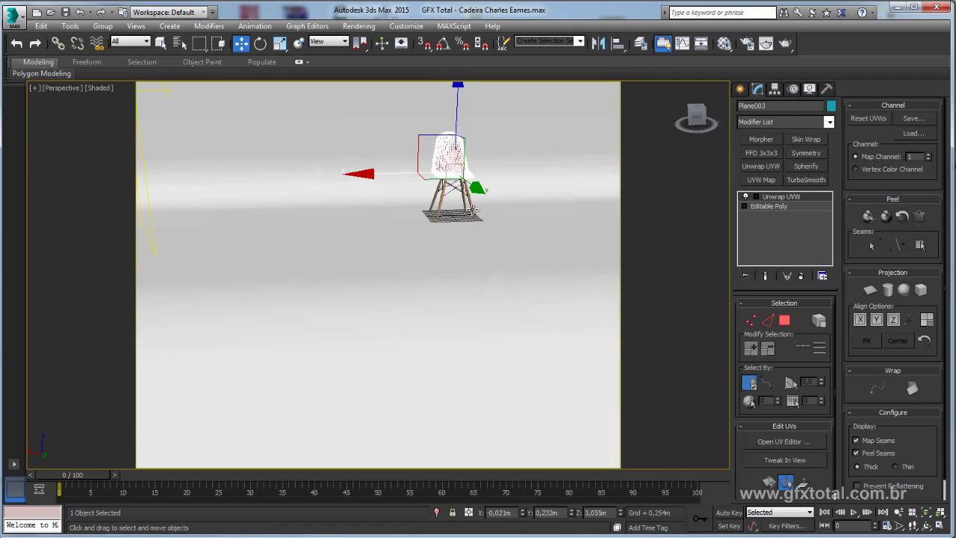
{"action": "scroll", "coordinate": [422, 324], "scroll_direction": "up", "scroll_amount": 3}
{"action": "scroll", "coordinate": [430, 250], "scroll_direction": "up", "scroll_amount": 3}
{"action": "mouse_move", "coordinate": [430, 250]}
{"action": "middle_mouse_down", "text": "alt"}
{"action": "mouse_move", "coordinate": [442, 326]}
{"action": "mouse_move", "coordinate": [478, 299]}
{"action": "middle_mouse_up", "text": "alt"}
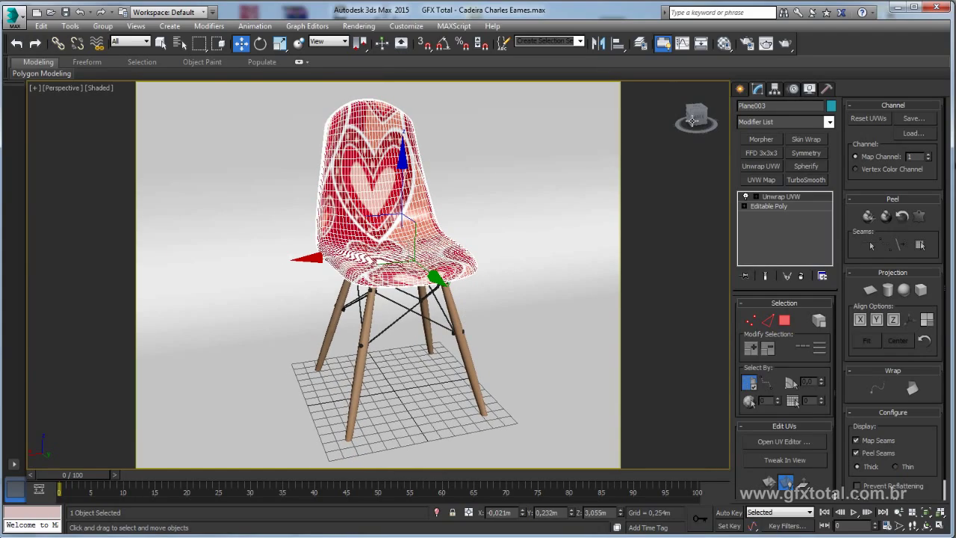
{"action": "left_click", "coordinate": [784, 43]}
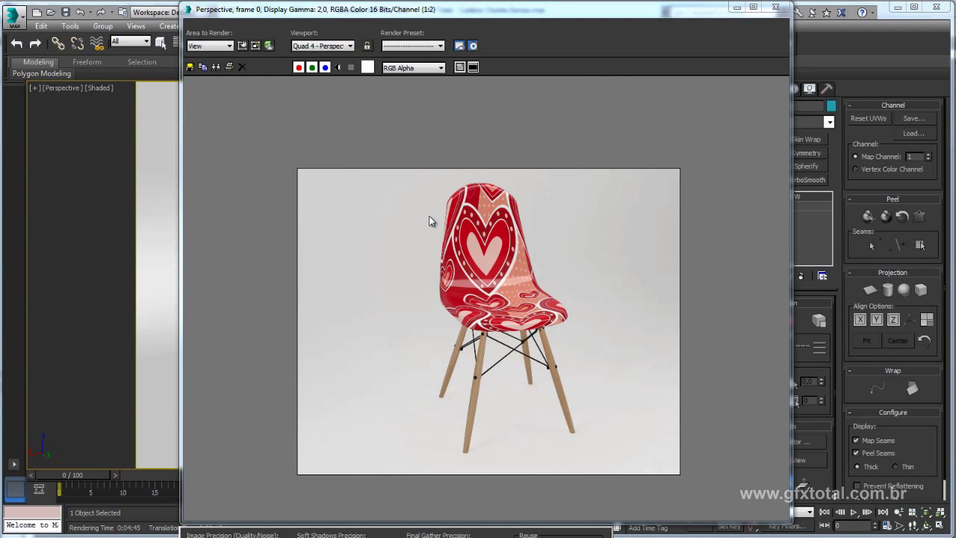
Close the Rendered Frame Window to get back to the heart-textured chair in the viewport.
{"action": "left_click", "coordinate": [734, 9]}
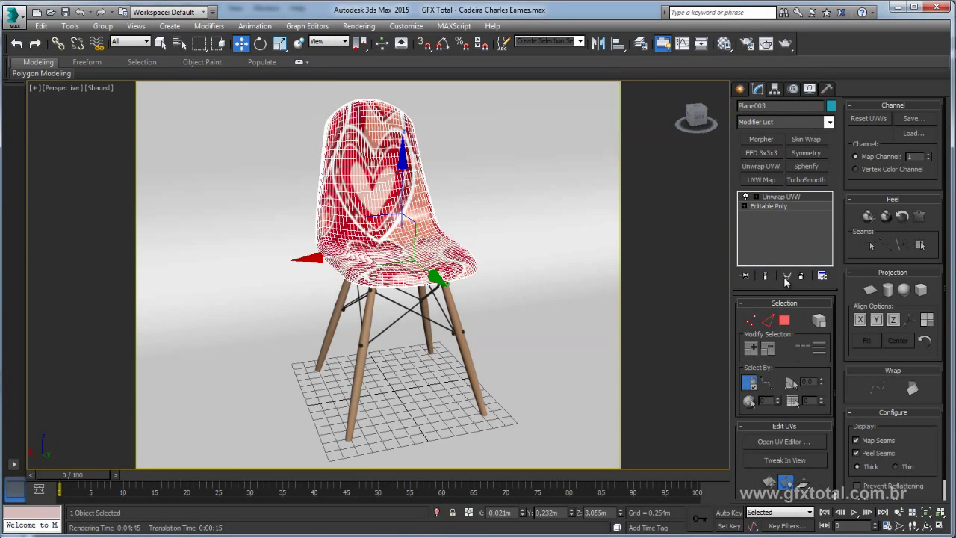
Open the shell's UV editor, select all UV faces and enable Freeform Mode.
{"action": "left_click", "coordinate": [774, 442]}
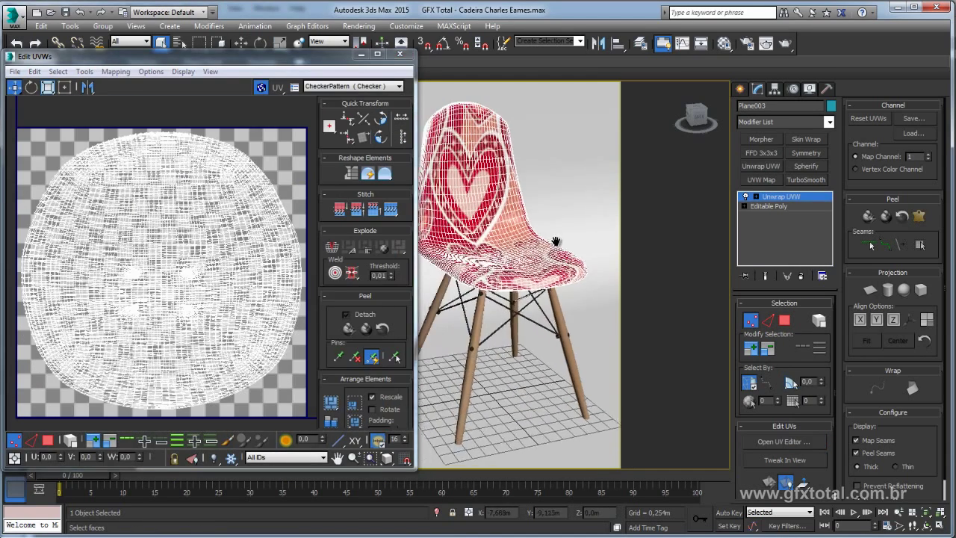
{"action": "mouse_move", "coordinate": [556, 241]}
{"action": "middle_mouse_down"}
{"action": "mouse_move", "coordinate": [566, 250]}
{"action": "mouse_move", "coordinate": [527, 254]}
{"action": "mouse_move", "coordinate": [559, 285]}
{"action": "middle_mouse_up"}
{"action": "scroll", "coordinate": [526, 254], "scroll_direction": "down", "scroll_amount": 3}
{"action": "scroll", "coordinate": [546, 281], "scroll_direction": "up", "scroll_amount": 4}
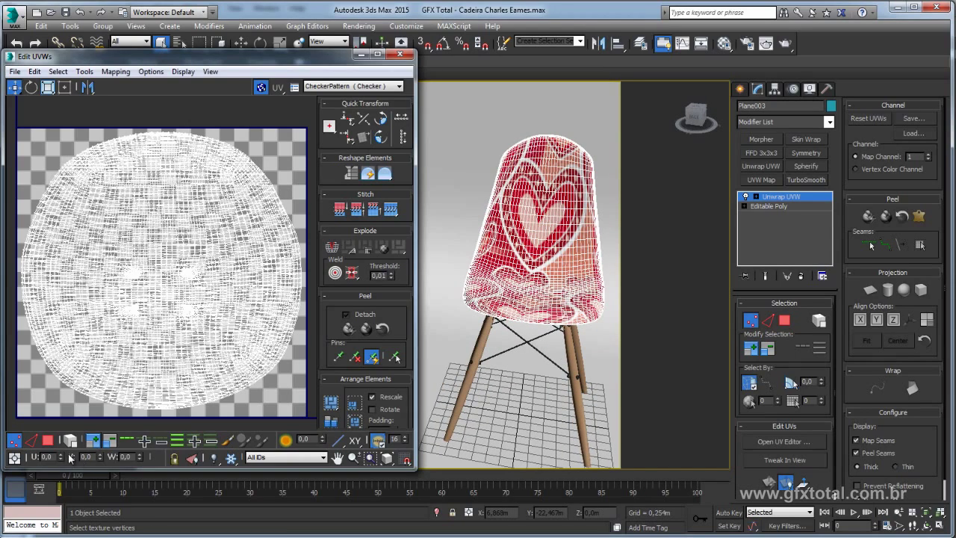
{"action": "left_click", "coordinate": [47, 440]}
{"action": "key", "text": "ctrl+a"}
{"action": "scroll", "coordinate": [153, 217], "scroll_direction": "down", "scroll_amount": 2}
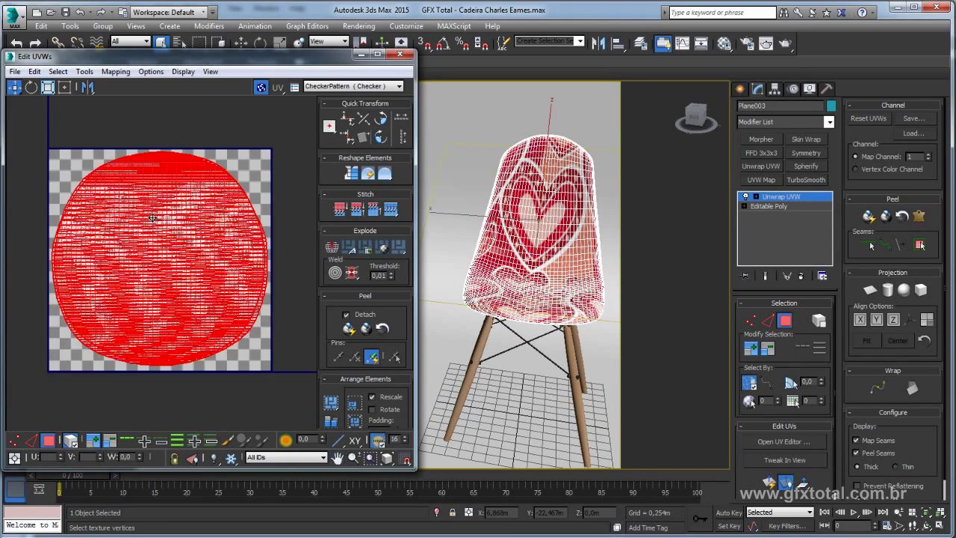
{"action": "scroll", "coordinate": [152, 217], "scroll_direction": "down", "scroll_amount": 2}
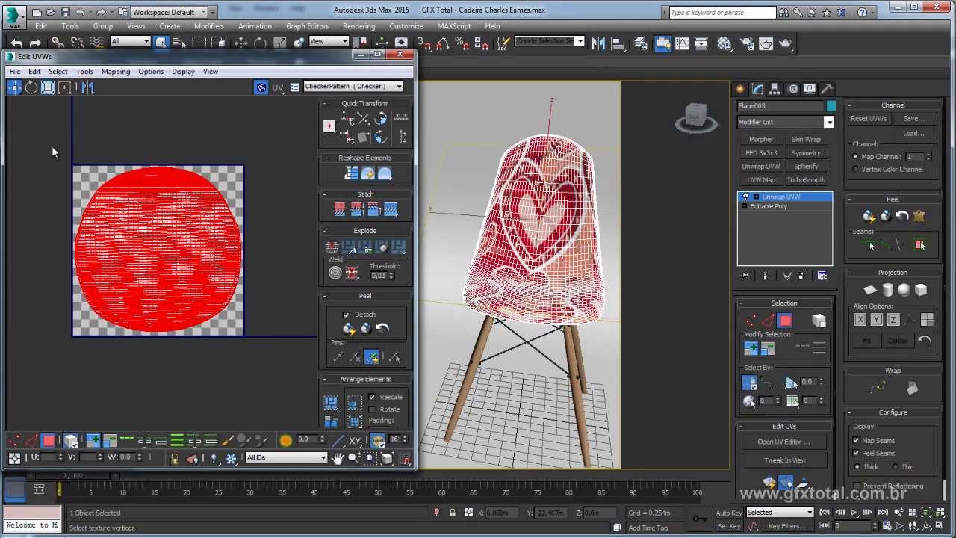
{"action": "left_click", "coordinate": [65, 87]}
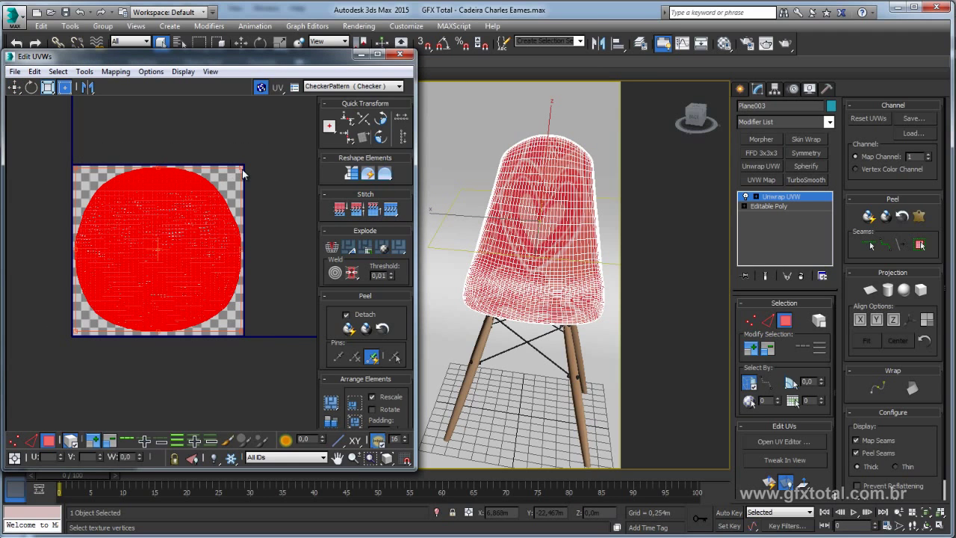
Scale the UV island taller and narrower into an oval, then close Edit UVWs.
{"action": "left_click_drag", "start_coordinate": [242, 166], "coordinate": [243, 168]}
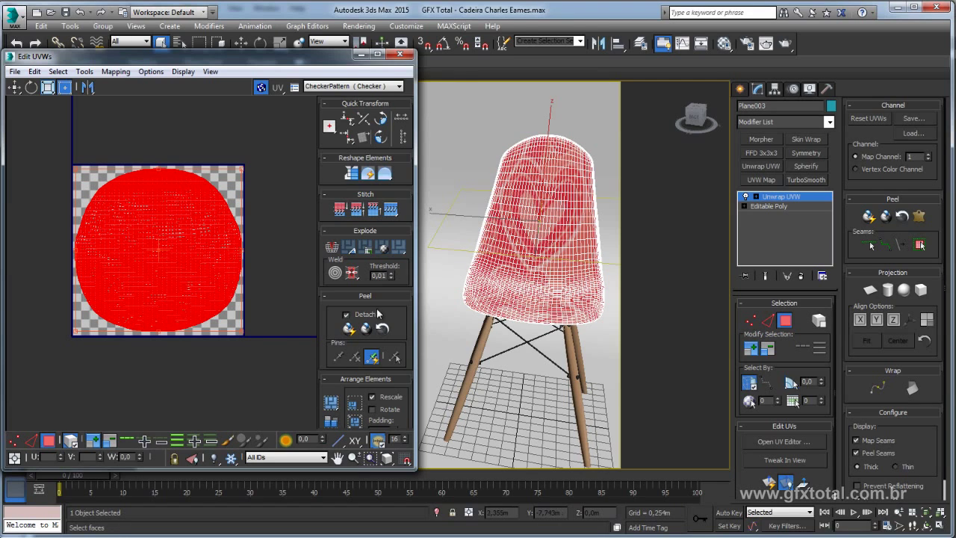
{"action": "left_click_drag", "start_coordinate": [241, 330], "coordinate": [201, 329]}
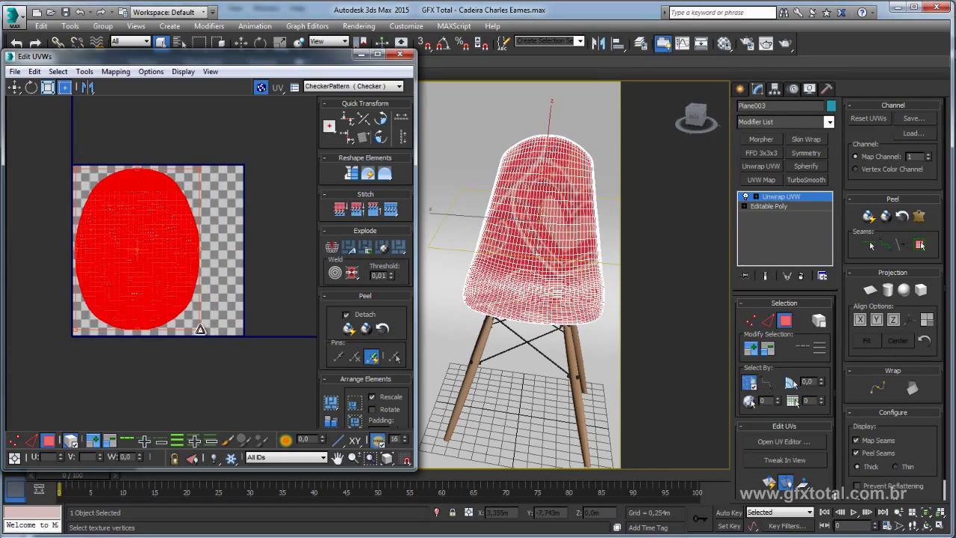
{"action": "scroll", "coordinate": [543, 267], "scroll_direction": "up", "scroll_amount": 3}
{"action": "scroll", "coordinate": [536, 278], "scroll_direction": "up", "scroll_amount": 2}
{"action": "scroll", "coordinate": [529, 291], "scroll_direction": "up", "scroll_amount": 2}
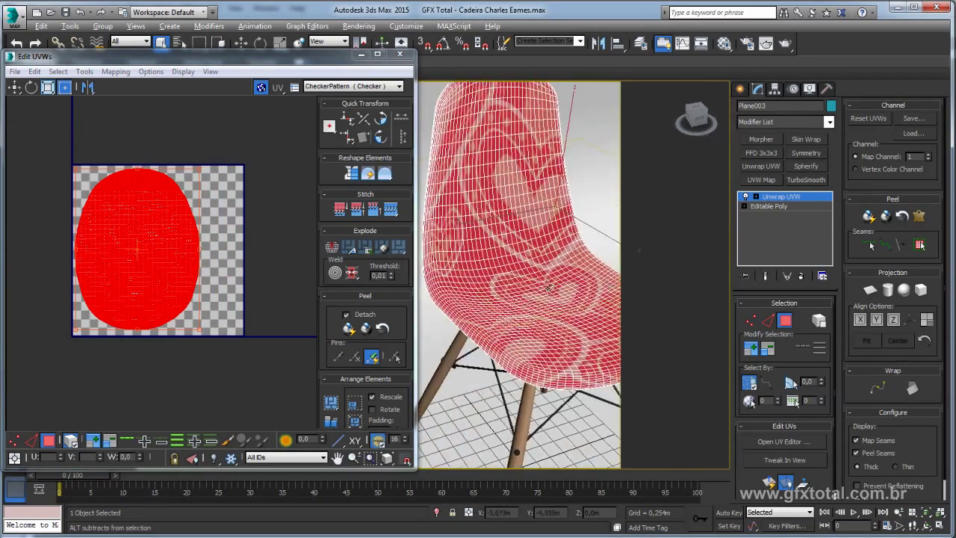
{"action": "scroll", "coordinate": [521, 304], "scroll_direction": "up", "scroll_amount": 1}
{"action": "scroll", "coordinate": [522, 304], "scroll_direction": "down", "scroll_amount": 4}
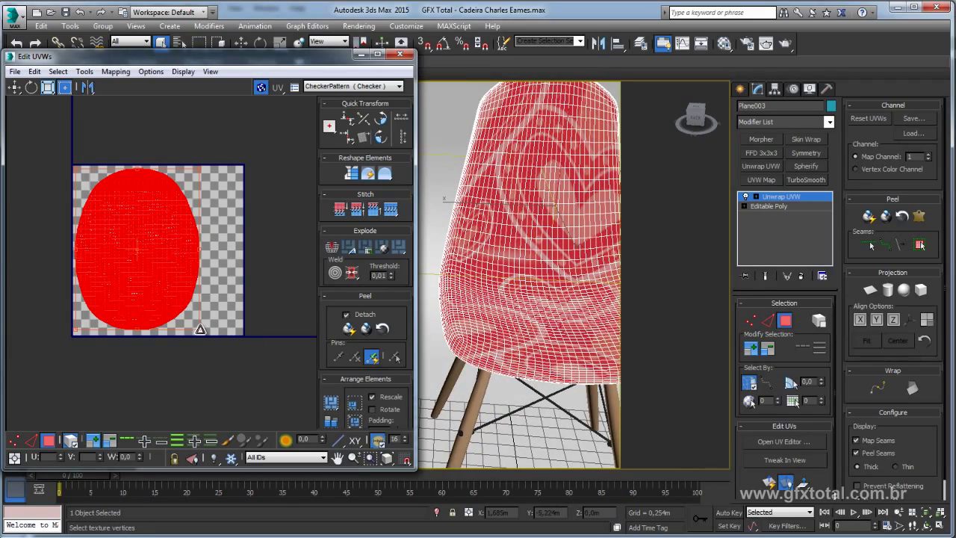
{"action": "left_click_drag", "start_coordinate": [200, 329], "coordinate": [199, 330]}
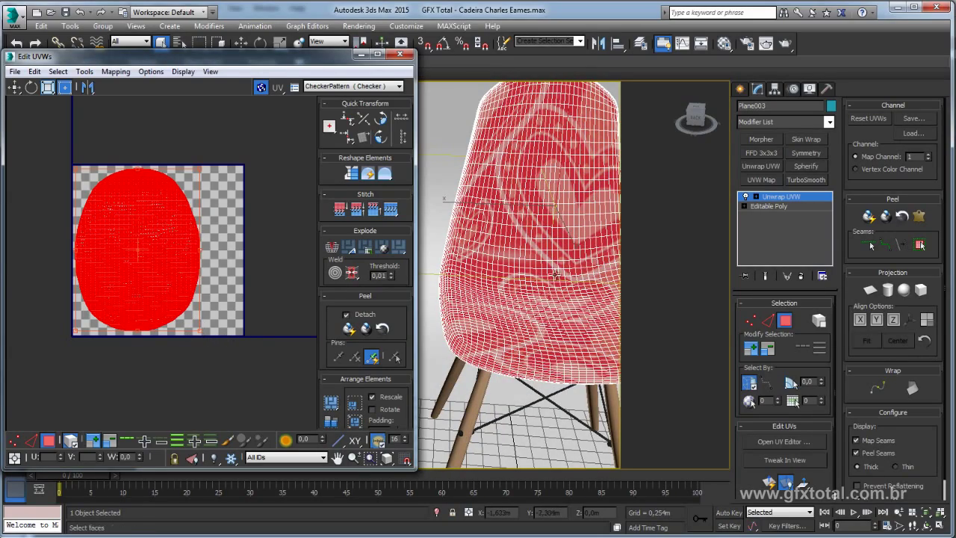
{"action": "scroll", "coordinate": [554, 275], "scroll_direction": "down", "scroll_amount": 3}
{"action": "scroll", "coordinate": [564, 284], "scroll_direction": "up", "scroll_amount": 3}
{"action": "scroll", "coordinate": [572, 292], "scroll_direction": "up", "scroll_amount": 3}
{"action": "scroll", "coordinate": [539, 322], "scroll_direction": "up", "scroll_amount": 2}
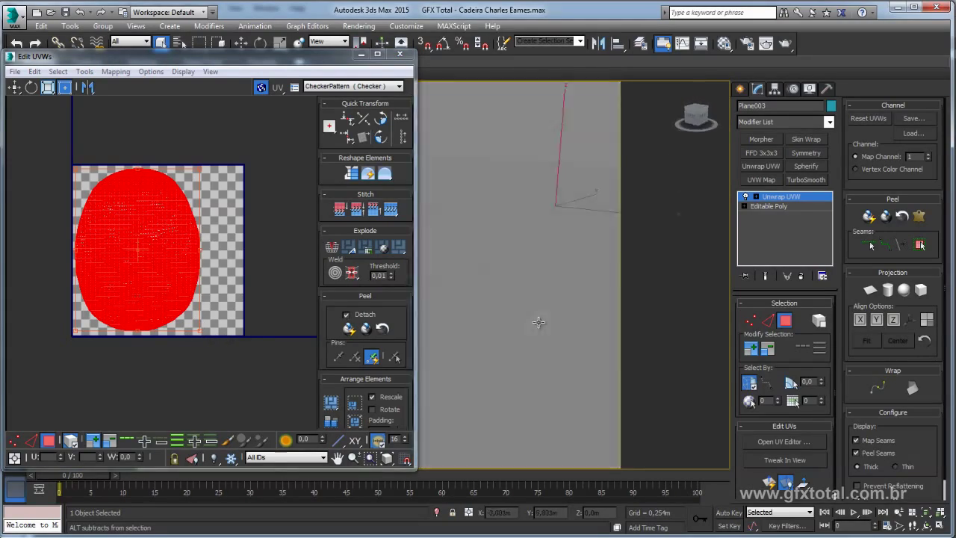
{"action": "scroll", "coordinate": [539, 322], "scroll_direction": "down", "scroll_amount": 3}
{"action": "scroll", "coordinate": [538, 322], "scroll_direction": "up", "scroll_amount": 1}
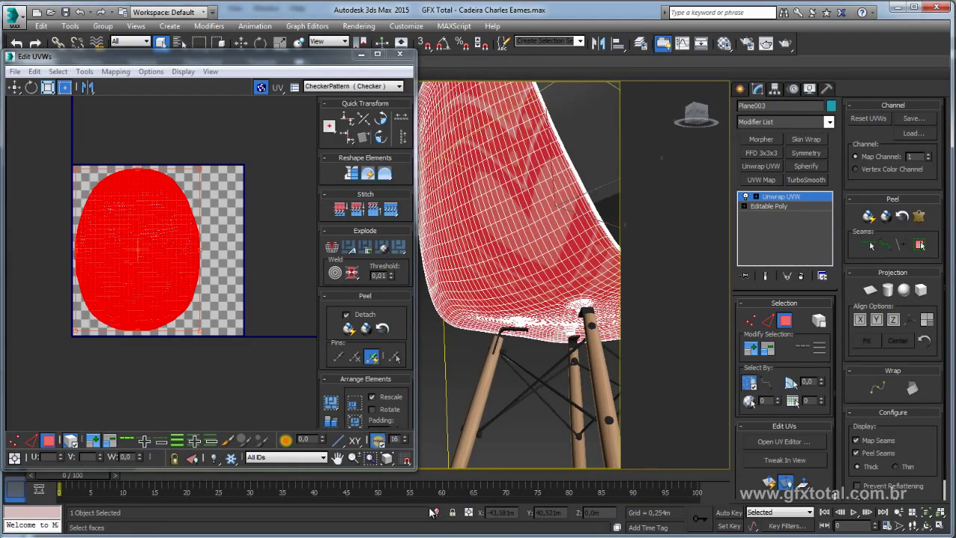
{"action": "mouse_move", "coordinate": [553, 321]}
{"action": "middle_mouse_down", "text": "alt"}
{"action": "mouse_move", "coordinate": [576, 326]}
{"action": "mouse_move", "coordinate": [538, 336]}
{"action": "mouse_move", "coordinate": [618, 316]}
{"action": "mouse_move", "coordinate": [473, 351]}
{"action": "mouse_move", "coordinate": [508, 349]}
{"action": "mouse_move", "coordinate": [568, 320]}
{"action": "mouse_move", "coordinate": [560, 305]}
{"action": "mouse_move", "coordinate": [604, 288]}
{"action": "mouse_move", "coordinate": [587, 314]}
{"action": "mouse_move", "coordinate": [552, 328]}
{"action": "middle_mouse_up", "text": "alt"}
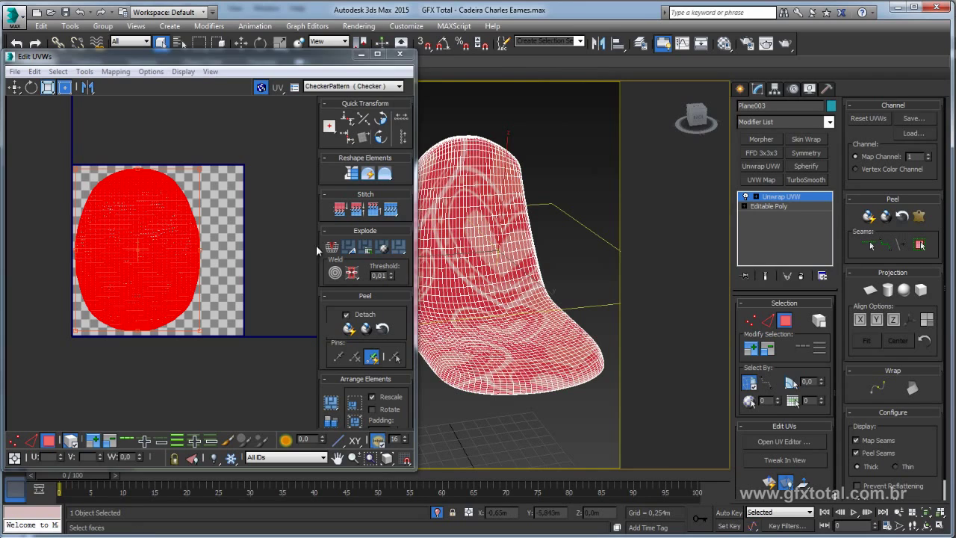
{"action": "left_click", "coordinate": [361, 56]}
Switch the viewport to wireframe and select all five chair parts.
{"action": "left_click", "coordinate": [780, 200]}
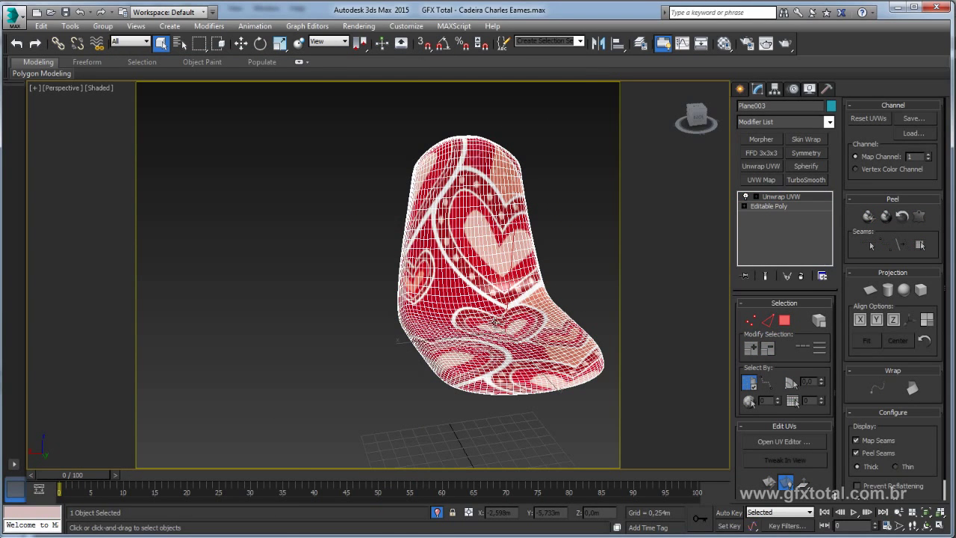
{"action": "key", "text": "F3"}
{"action": "key", "text": "F3"}
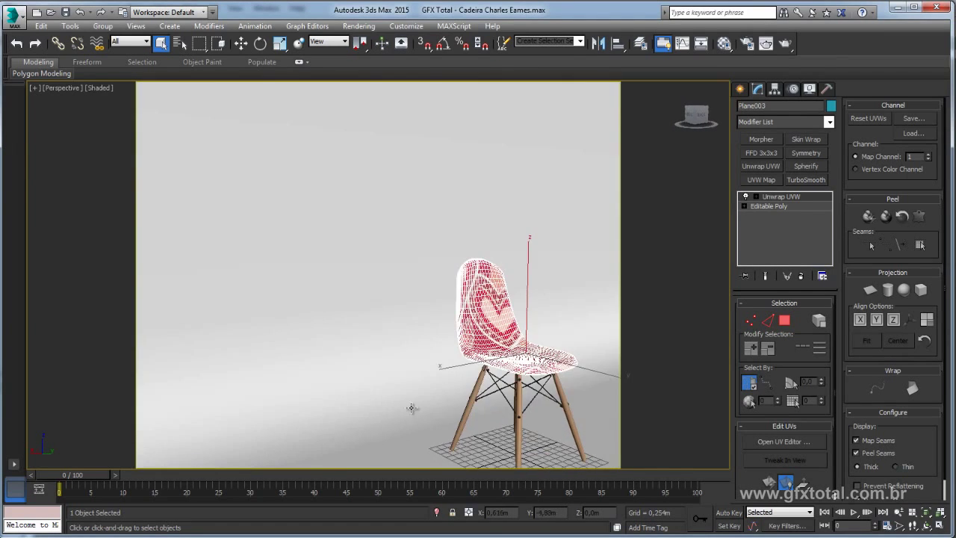
{"action": "scroll", "coordinate": [421, 403], "scroll_direction": "down", "scroll_amount": 5}
{"action": "key", "text": "F3"}
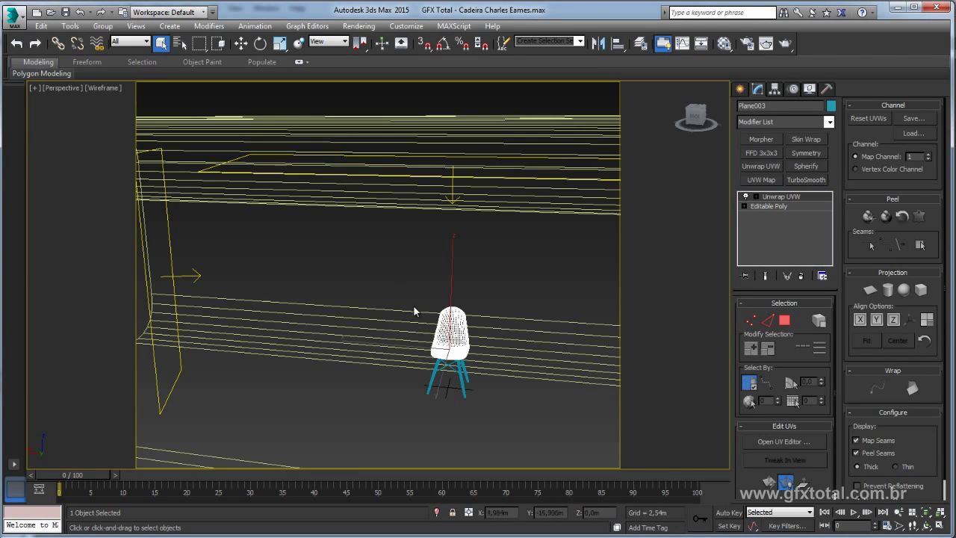
{"action": "key", "text": "ctrl+a"}
{"action": "middle_click_drag", "start_coordinate": [546, 313], "coordinate": [459, 369], "text": "alt"}
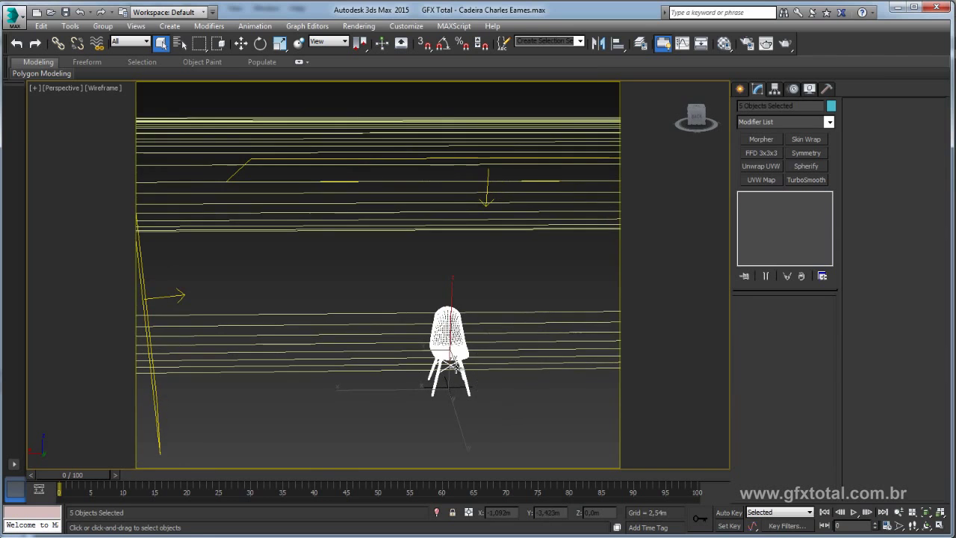
Link the chair base parts to the seat shell with Select and Link.
{"action": "key", "text": "w"}
{"action": "scroll", "coordinate": [411, 362], "scroll_direction": "up", "scroll_amount": 3}
{"action": "scroll", "coordinate": [441, 359], "scroll_direction": "up", "scroll_amount": 2}
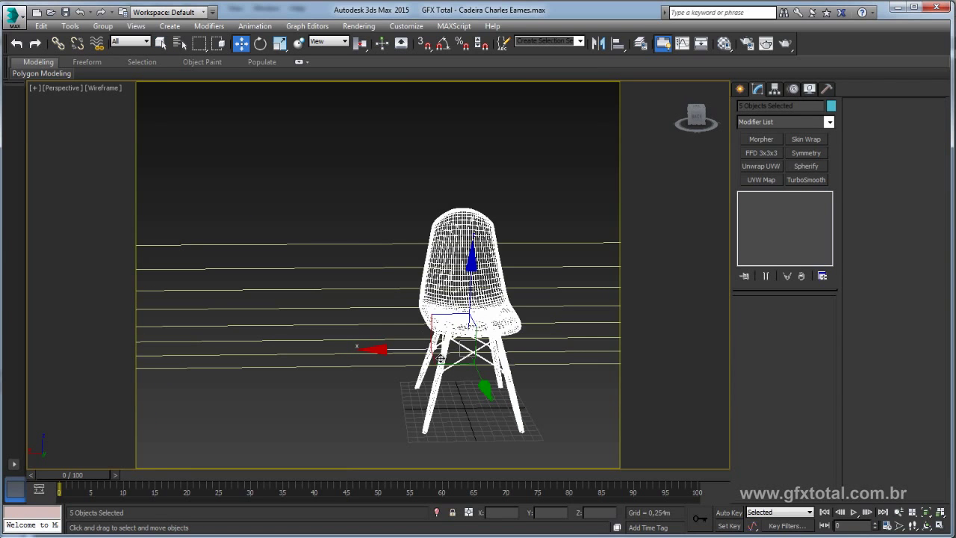
{"action": "left_click", "coordinate": [459, 279], "text": "alt"}
{"action": "left_click", "coordinate": [59, 44]}
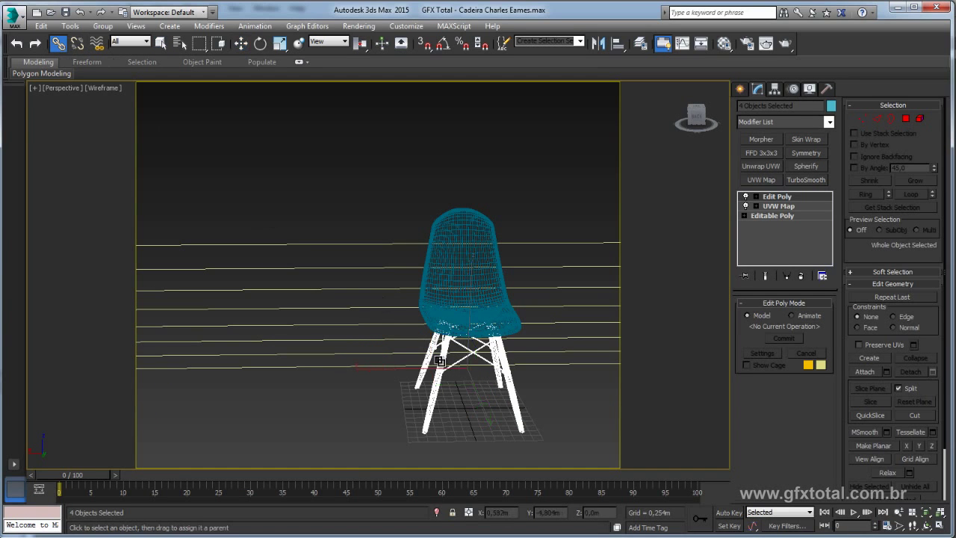
{"action": "left_click_drag", "start_coordinate": [477, 226], "coordinate": [391, 189]}
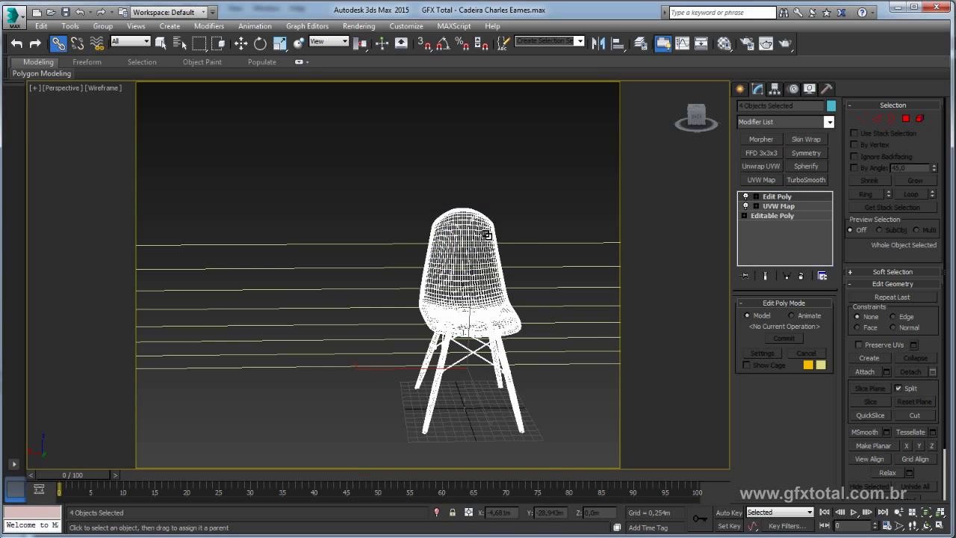
Shift-drag the whole chair to the left as an independent Copy.
{"action": "key", "text": "ctrl+a"}
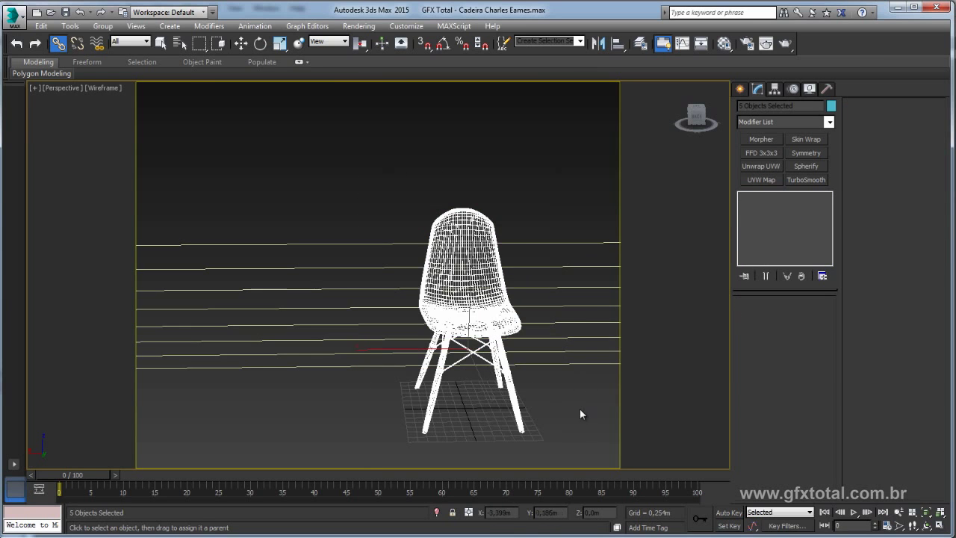
{"action": "key", "text": "w"}
{"action": "left_click_drag", "start_coordinate": [401, 349], "coordinate": [256, 352], "text": "shift"}
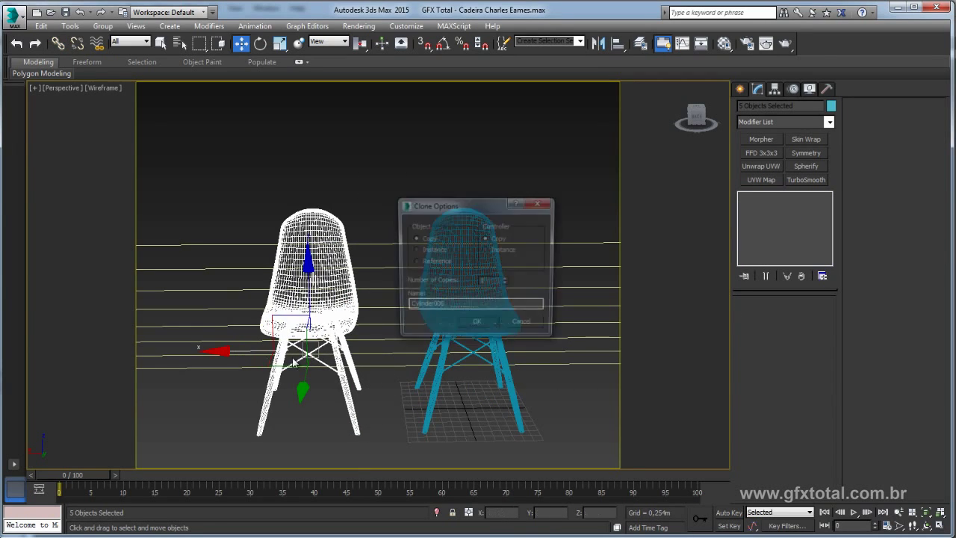
{"action": "left_click", "coordinate": [480, 324]}
{"action": "middle_click_drag", "start_coordinate": [421, 311], "coordinate": [518, 311]}
{"action": "left_click", "coordinate": [437, 283]}
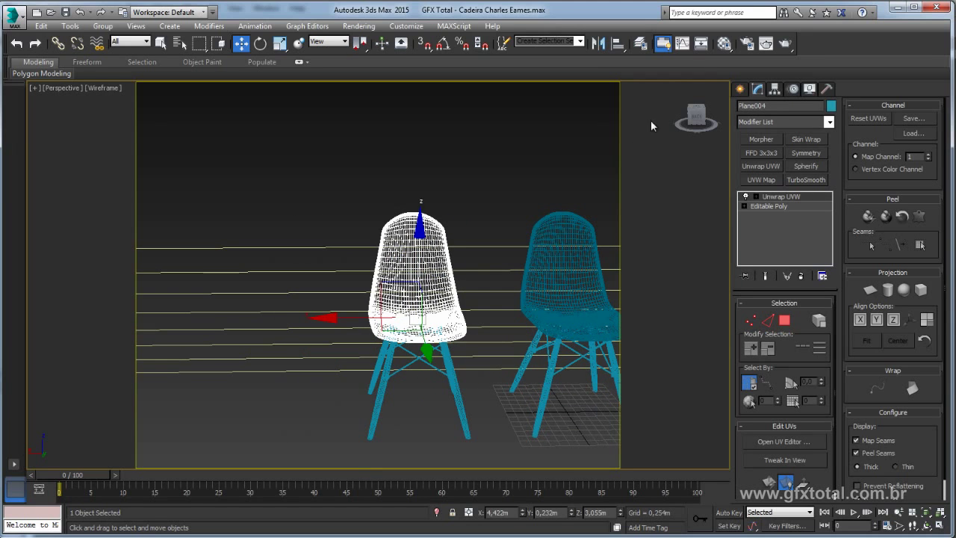
Duplicate the hearts material into a new slot and assign it to the left chair's shell.
{"action": "left_click", "coordinate": [723, 43]}
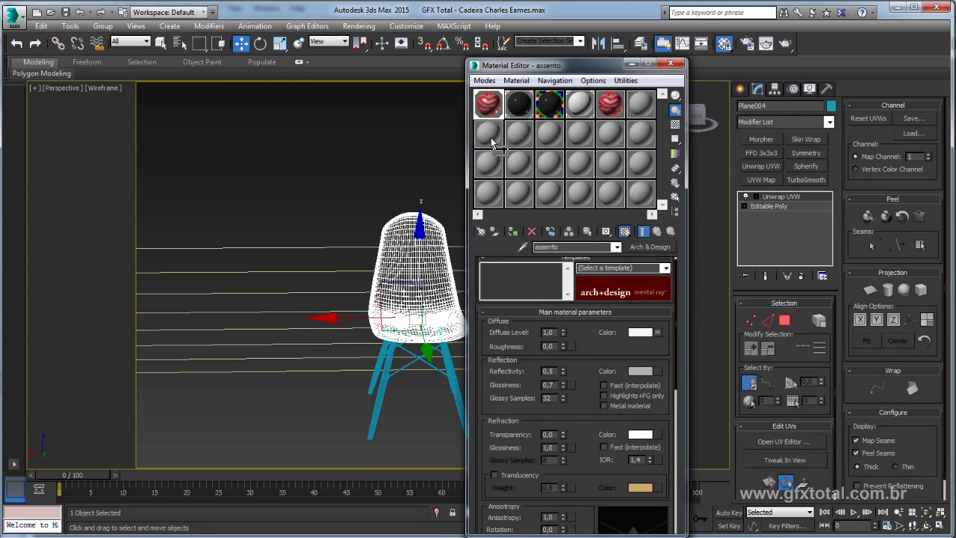
{"action": "left_click_drag", "start_coordinate": [488, 105], "coordinate": [488, 135]}
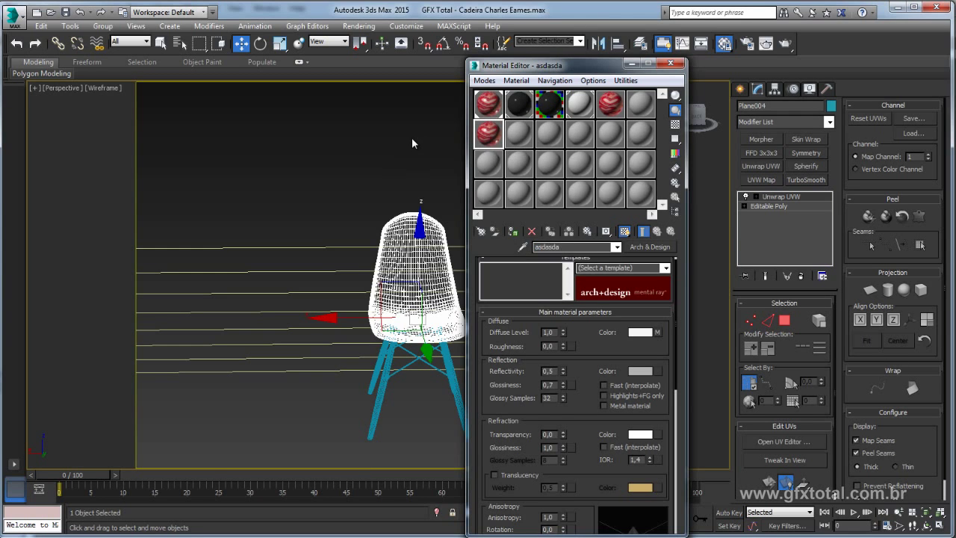
{"action": "key", "text": "F3"}
{"action": "middle_click_drag", "start_coordinate": [366, 141], "coordinate": [313, 119]}
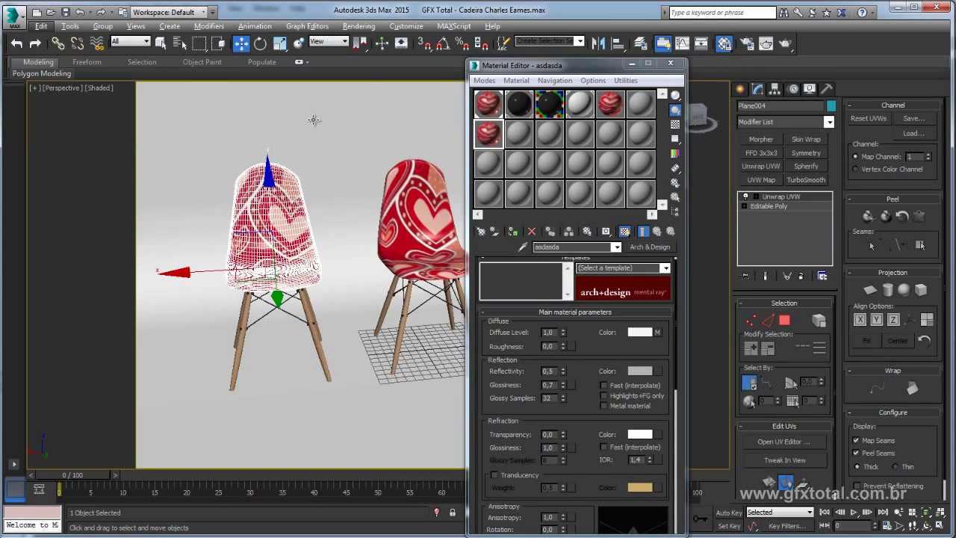
{"action": "left_click_drag", "start_coordinate": [498, 138], "coordinate": [295, 211]}
{"action": "middle_click_drag", "start_coordinate": [283, 196], "coordinate": [366, 179]}
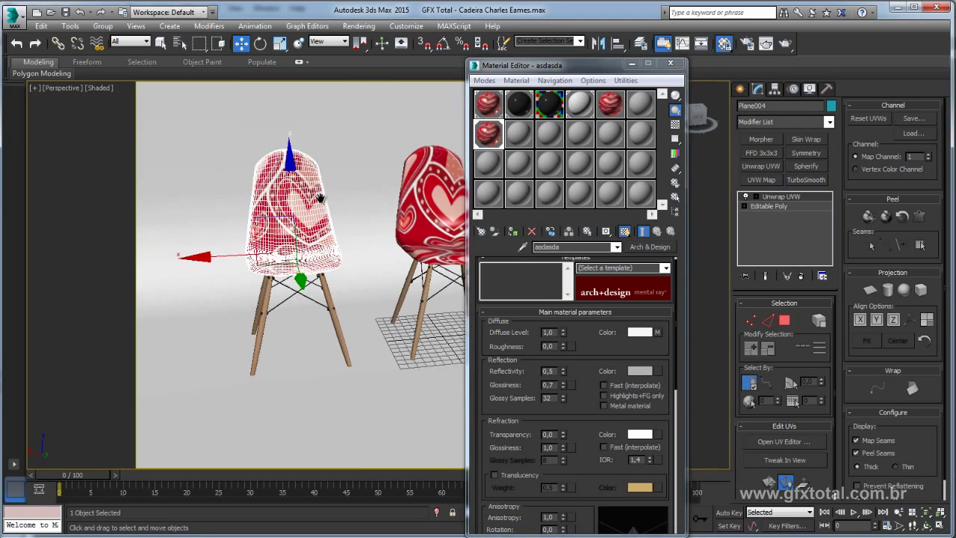
{"action": "middle_click_drag", "start_coordinate": [309, 186], "coordinate": [328, 183]}
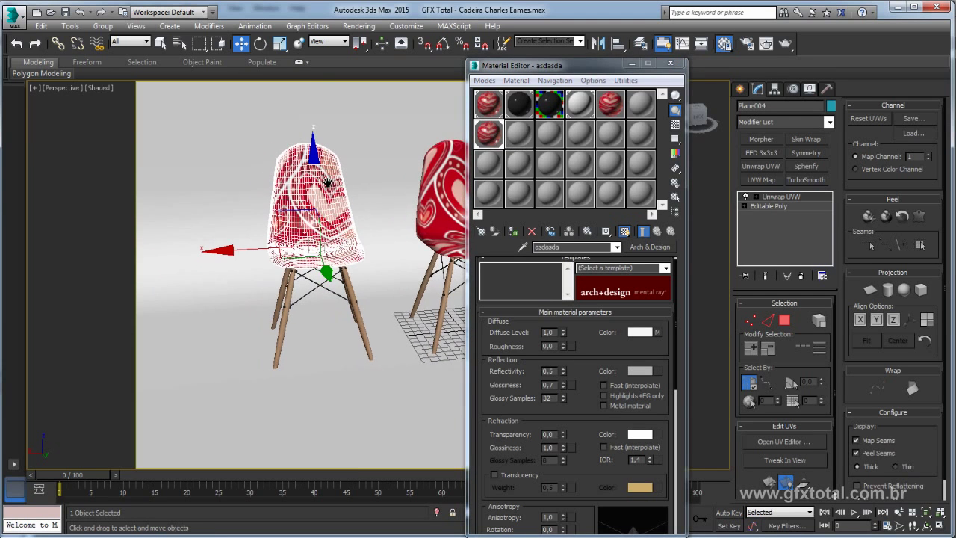
Swap the copy's Diffuse bitmap to yellow-retro-background.jpg and minimize the Material Editor.
{"action": "left_click", "coordinate": [660, 331]}
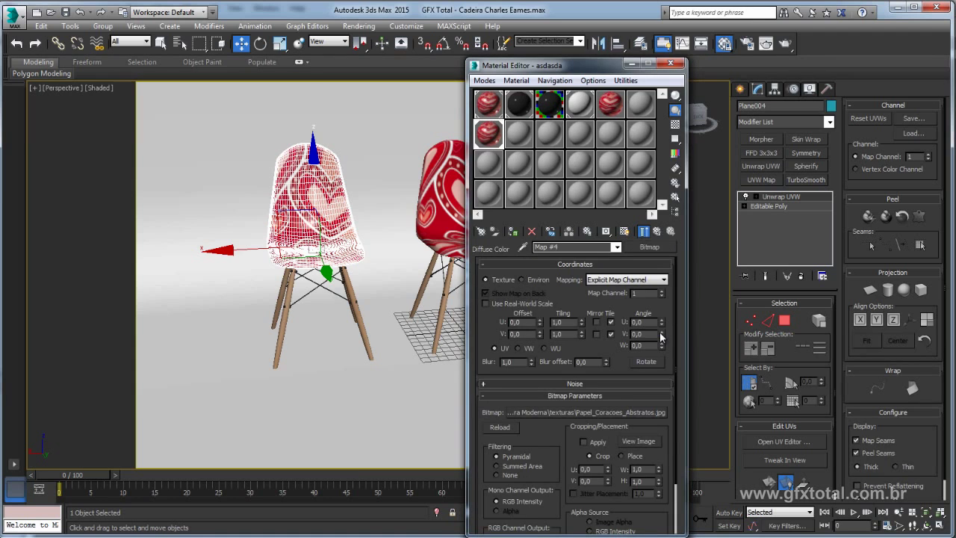
{"action": "left_click", "coordinate": [598, 413]}
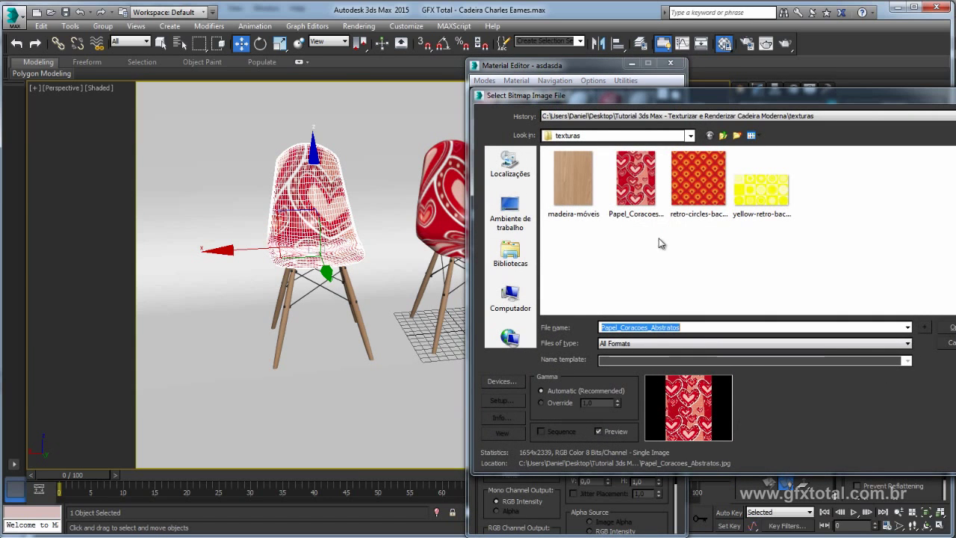
{"action": "double_click", "coordinate": [761, 190]}
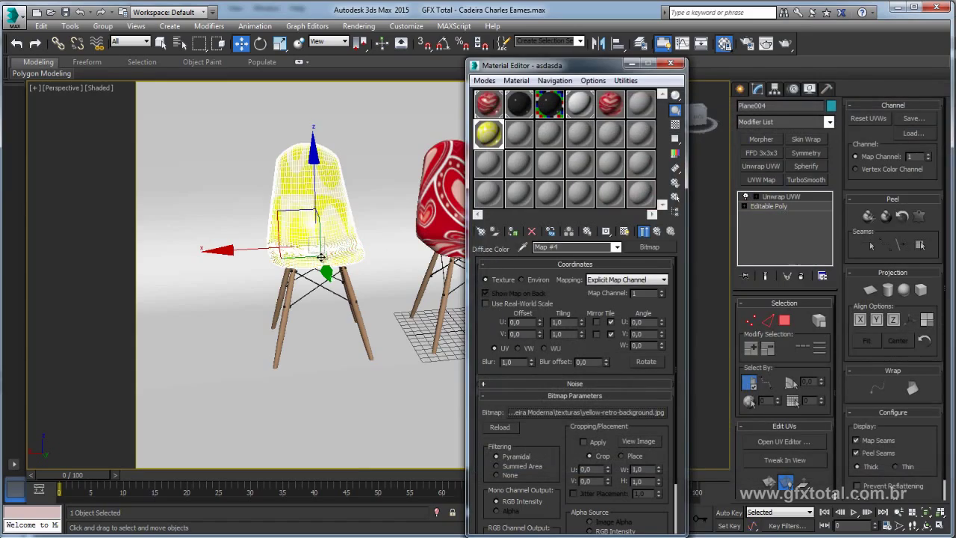
{"action": "scroll", "coordinate": [321, 257], "scroll_direction": "up", "scroll_amount": 2}
{"action": "scroll", "coordinate": [354, 257], "scroll_direction": "up", "scroll_amount": 2}
{"action": "middle_click_drag", "start_coordinate": [354, 257], "coordinate": [399, 344], "text": "alt"}
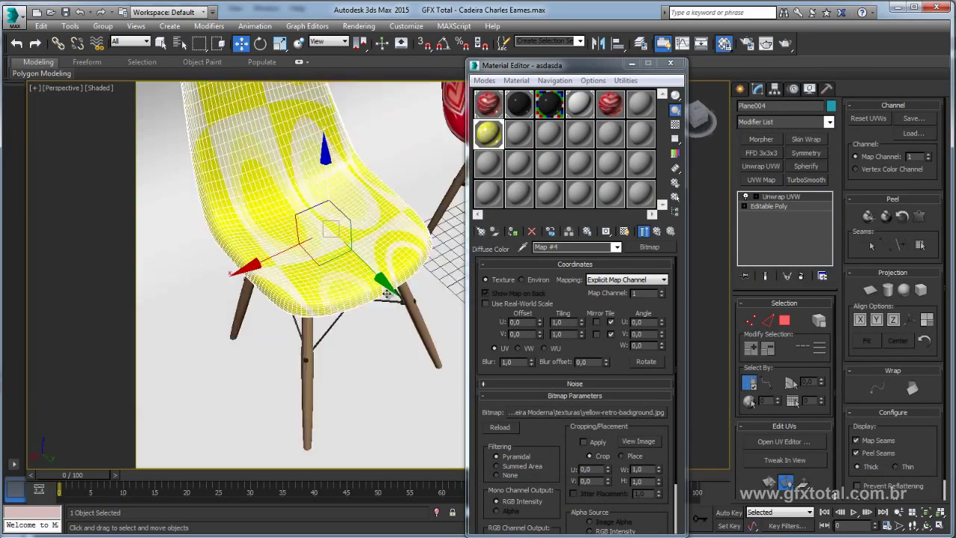
{"action": "left_click", "coordinate": [631, 64]}
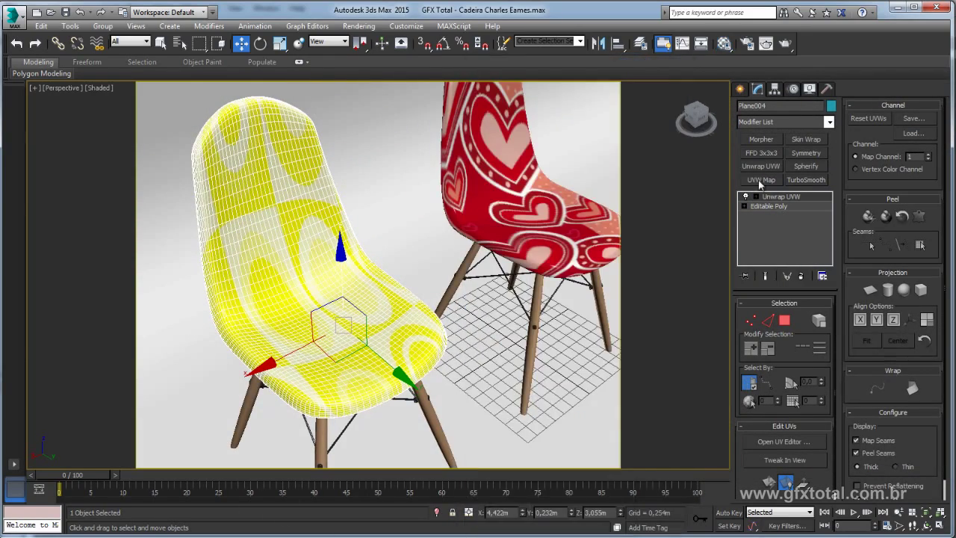
Open the yellow shell's UV editor, select all UV faces and enable Freeform mode.
{"action": "left_click", "coordinate": [783, 441]}
{"action": "left_click_drag", "start_coordinate": [549, 147], "coordinate": [611, 122]}
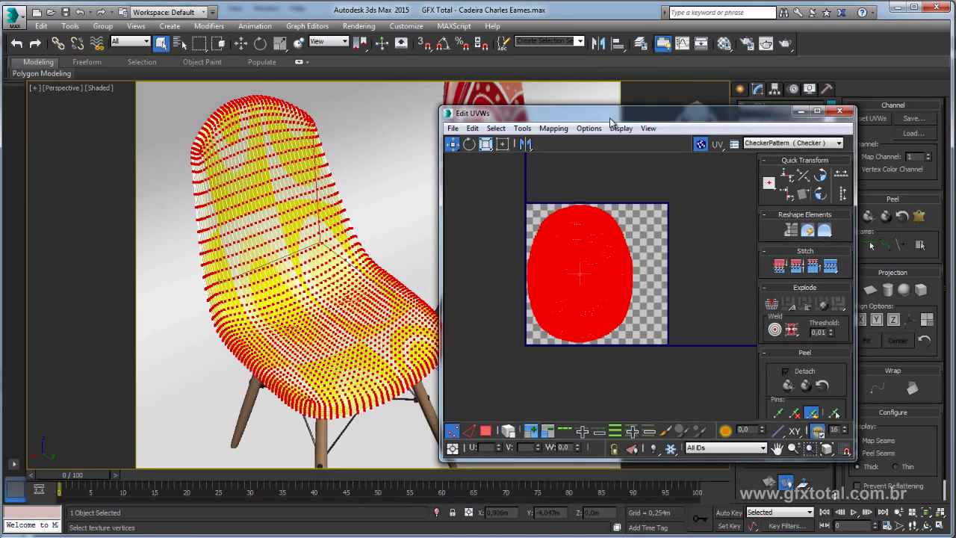
{"action": "left_click", "coordinate": [485, 431]}
{"action": "middle_click_drag", "start_coordinate": [388, 314], "coordinate": [331, 229], "text": "alt"}
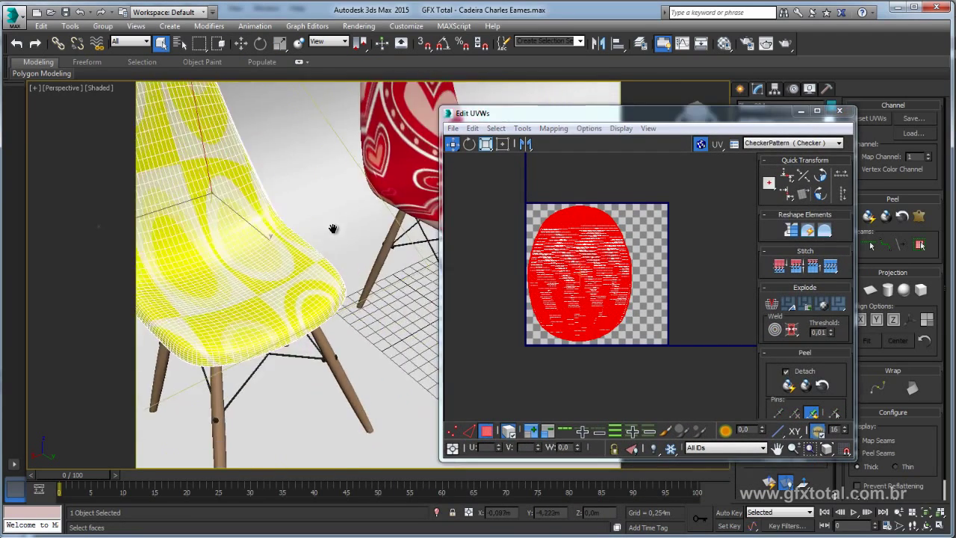
{"action": "left_click_drag", "start_coordinate": [667, 362], "coordinate": [486, 195]}
{"action": "left_click", "coordinate": [502, 143]}
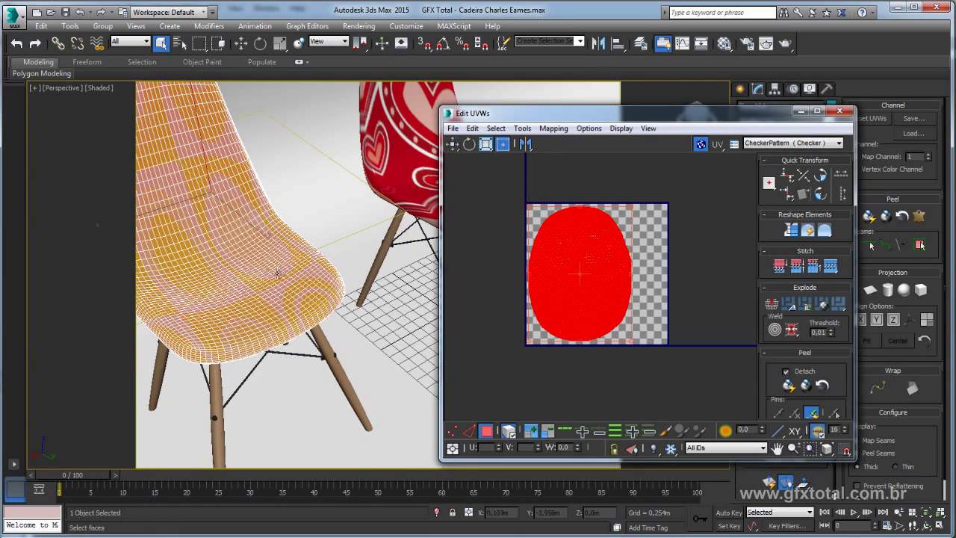
Rescale the UV island narrower and taller to enlarge the retro pattern, then leave UV editing.
{"action": "middle_click_drag", "start_coordinate": [299, 261], "coordinate": [355, 307], "text": "alt"}
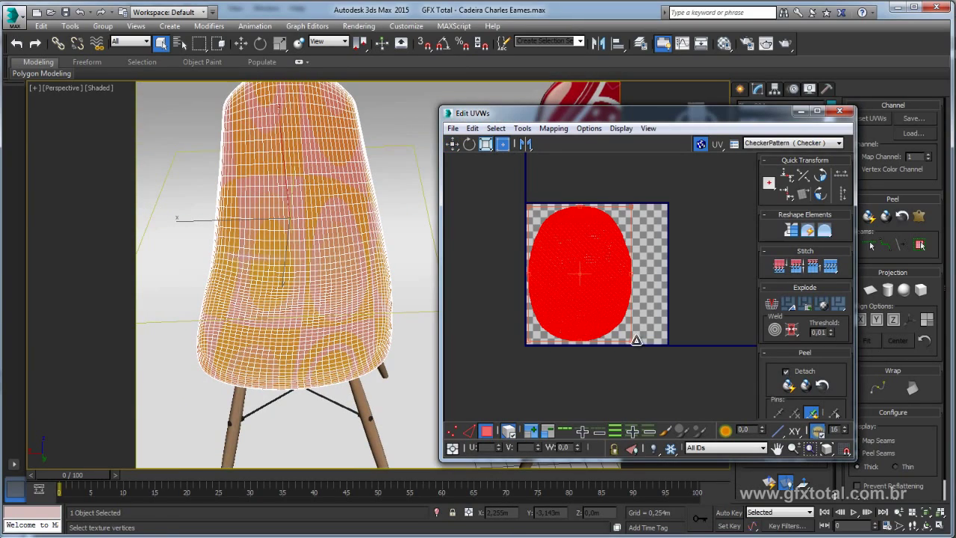
{"action": "mouse_move", "coordinate": [635, 340]}
{"action": "left_mouse_down"}
{"action": "mouse_move", "coordinate": [619, 348]}
{"action": "mouse_move", "coordinate": [584, 331]}
{"action": "mouse_move", "coordinate": [619, 398]}
{"action": "mouse_move", "coordinate": [661, 453]}
{"action": "mouse_move", "coordinate": [674, 451]}
{"action": "mouse_move", "coordinate": [661, 450]}
{"action": "left_mouse_up"}
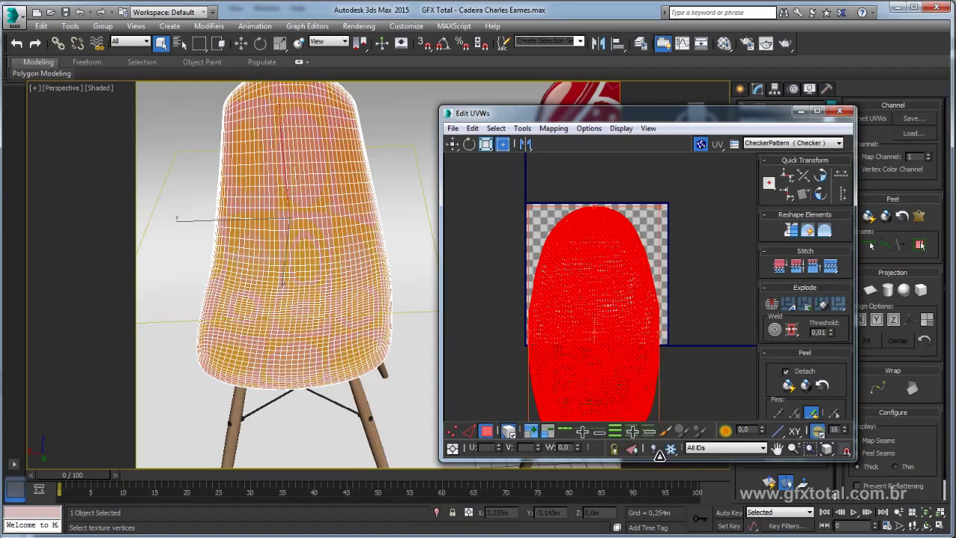
{"action": "scroll", "coordinate": [657, 261], "scroll_direction": "down", "scroll_amount": 2}
{"action": "mouse_move", "coordinate": [643, 201]}
{"action": "left_mouse_down"}
{"action": "mouse_move", "coordinate": [664, 129]}
{"action": "mouse_move", "coordinate": [743, 200]}
{"action": "mouse_move", "coordinate": [657, 206]}
{"action": "mouse_move", "coordinate": [604, 298]}
{"action": "left_mouse_up"}
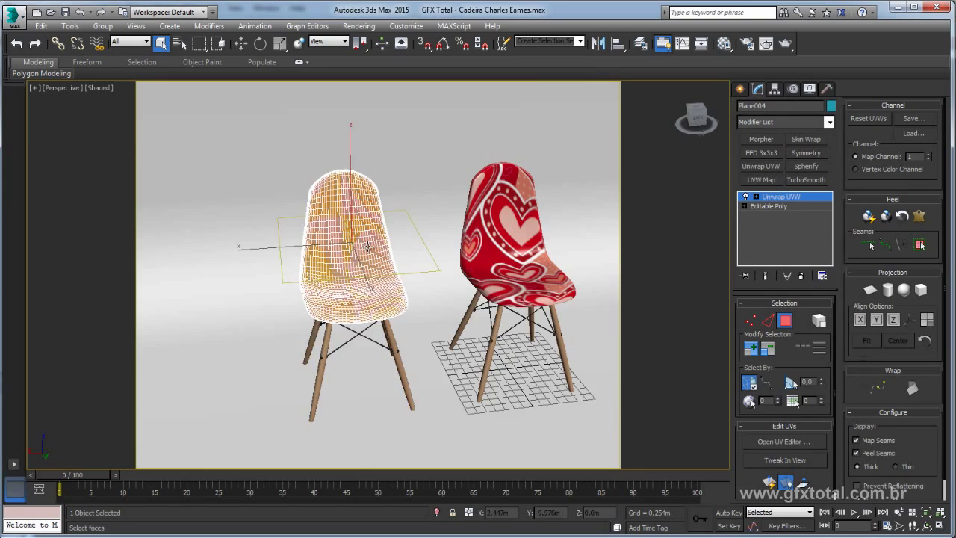
{"action": "middle_click_drag", "start_coordinate": [367, 247], "coordinate": [354, 222]}
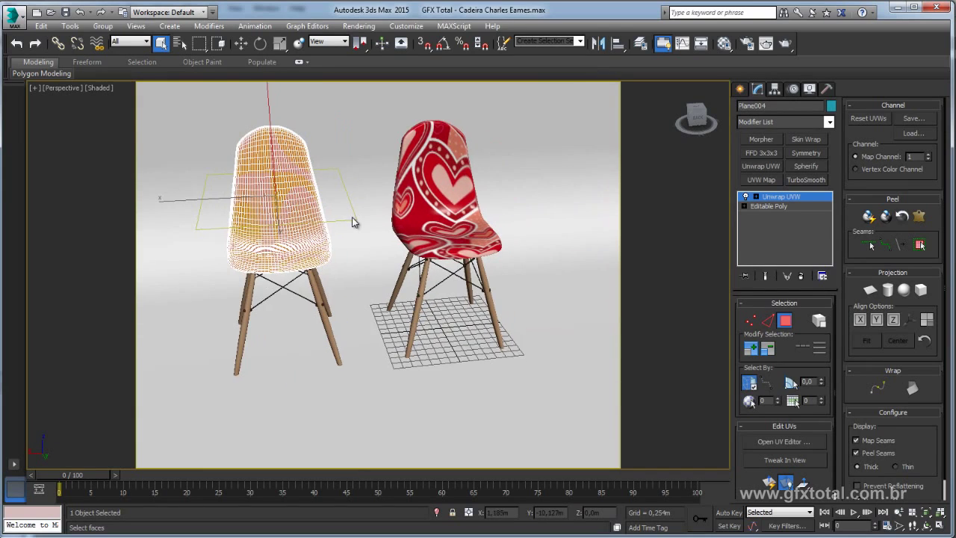
{"action": "left_click", "coordinate": [781, 199]}
{"action": "key", "text": "ctrl+Page_Down"}
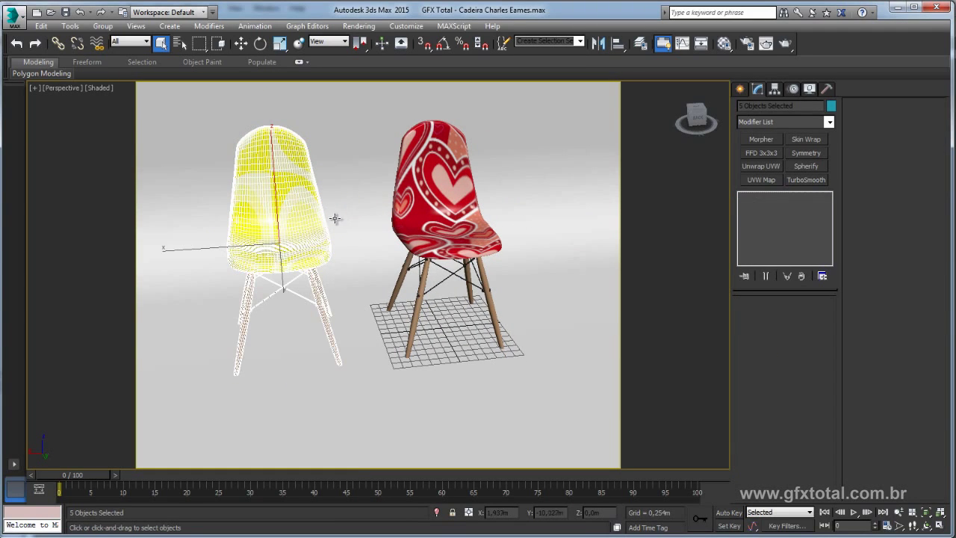
Clone the yellow chair as a Copy to its left and select the new chair's seat shell.
{"action": "key", "text": "w"}
{"action": "middle_click_drag", "start_coordinate": [196, 289], "coordinate": [318, 288]}
{"action": "left_click_drag", "start_coordinate": [346, 286], "coordinate": [177, 291], "text": "shift"}
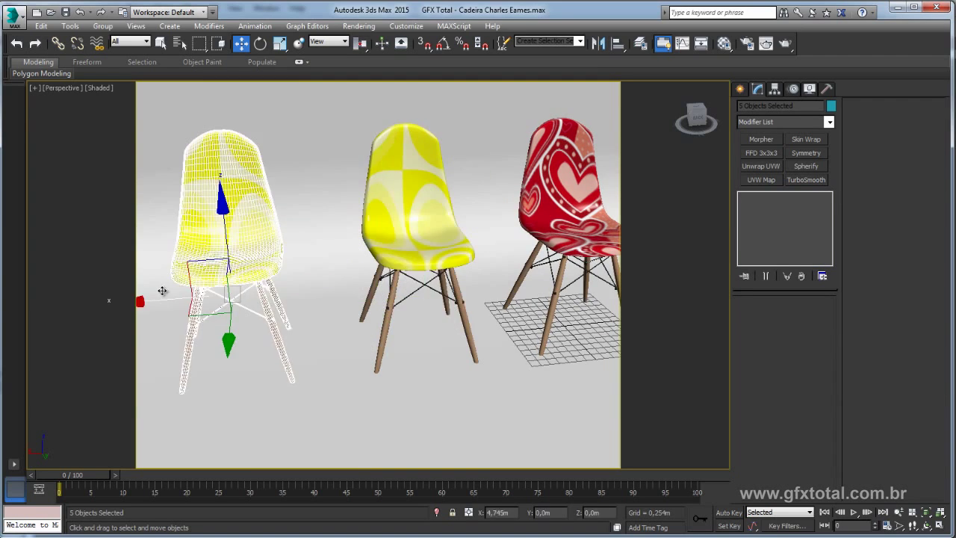
{"action": "left_click", "coordinate": [448, 324]}
{"action": "middle_click_drag", "start_coordinate": [349, 276], "coordinate": [410, 267]}
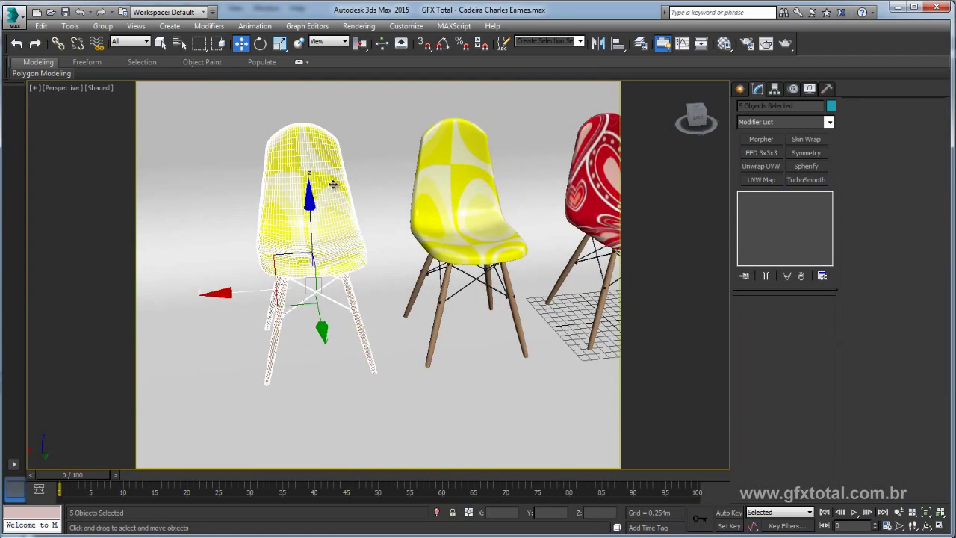
{"action": "left_click", "coordinate": [315, 218]}
{"action": "mouse_move", "coordinate": [284, 216]}
{"action": "left_mouse_down"}
{"action": "mouse_move", "coordinate": [227, 106]}
{"action": "mouse_move", "coordinate": [438, 198]}
{"action": "left_mouse_up"}
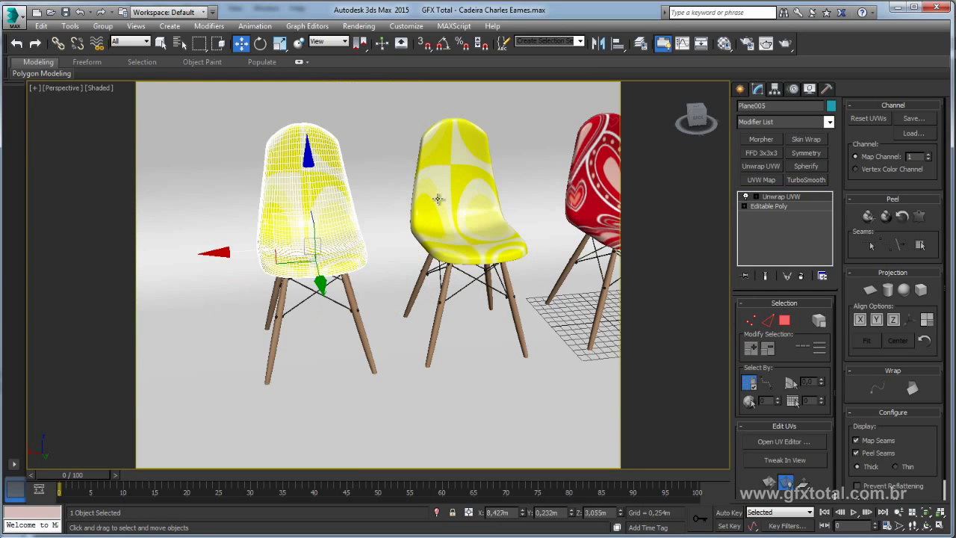
{"action": "middle_click_drag", "start_coordinate": [375, 206], "coordinate": [378, 211], "text": "alt"}
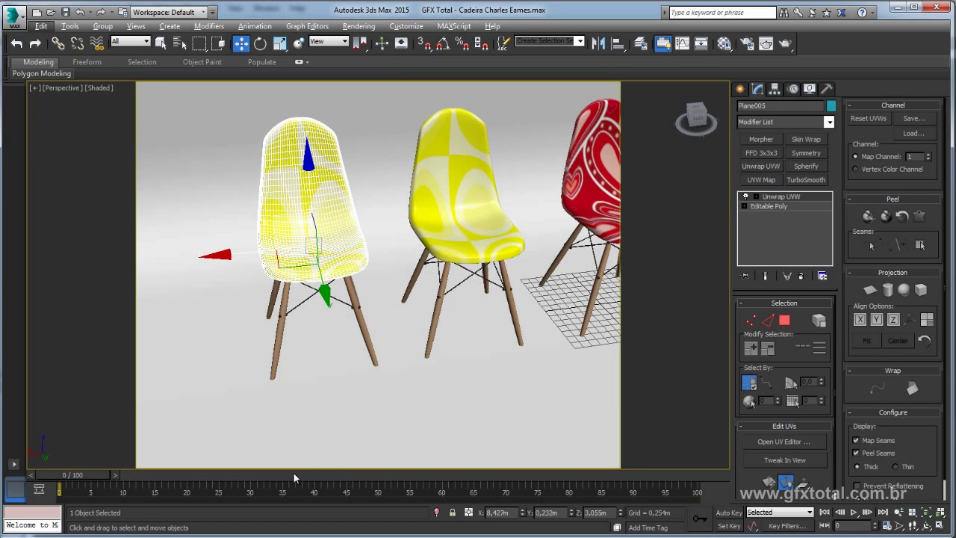
Copy the yellow material into a new slot named asd using retro-circles-background.jpg as Diffuse.
{"action": "left_click", "coordinate": [724, 44]}
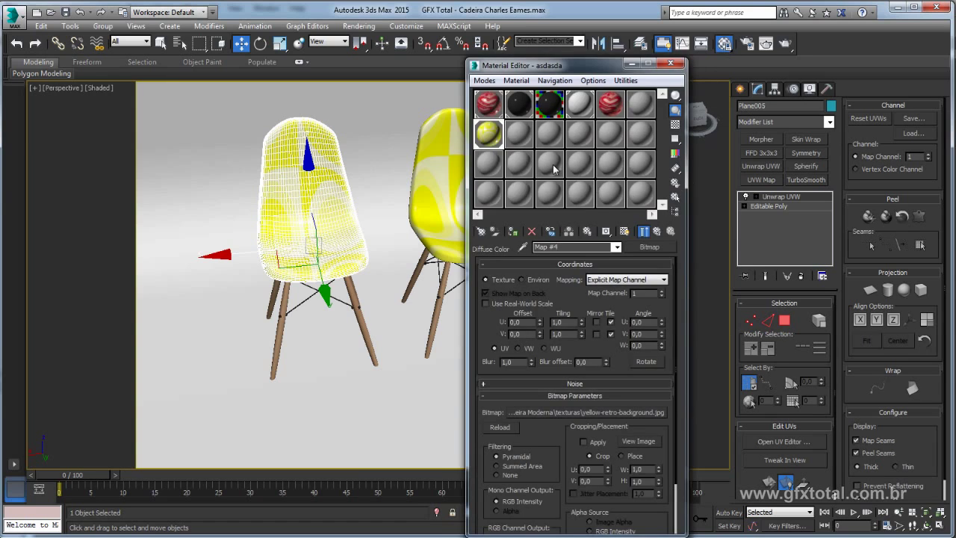
{"action": "left_click_drag", "start_coordinate": [489, 133], "coordinate": [518, 133]}
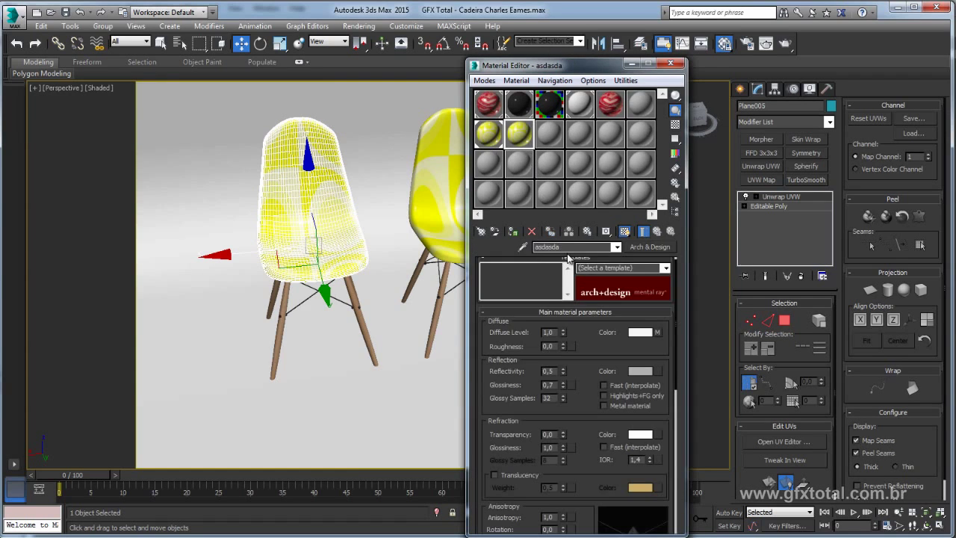
{"action": "type", "text": "asd"}
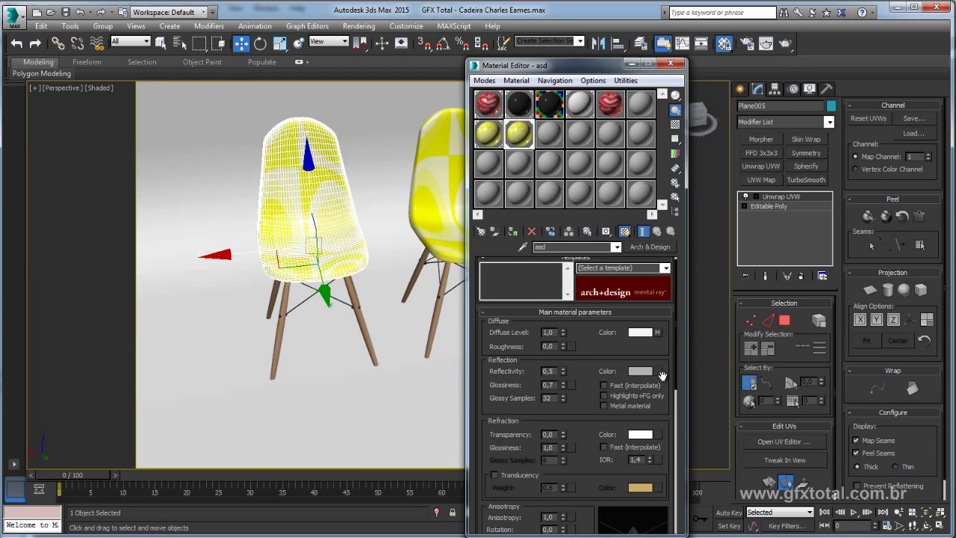
{"action": "left_click", "coordinate": [658, 334]}
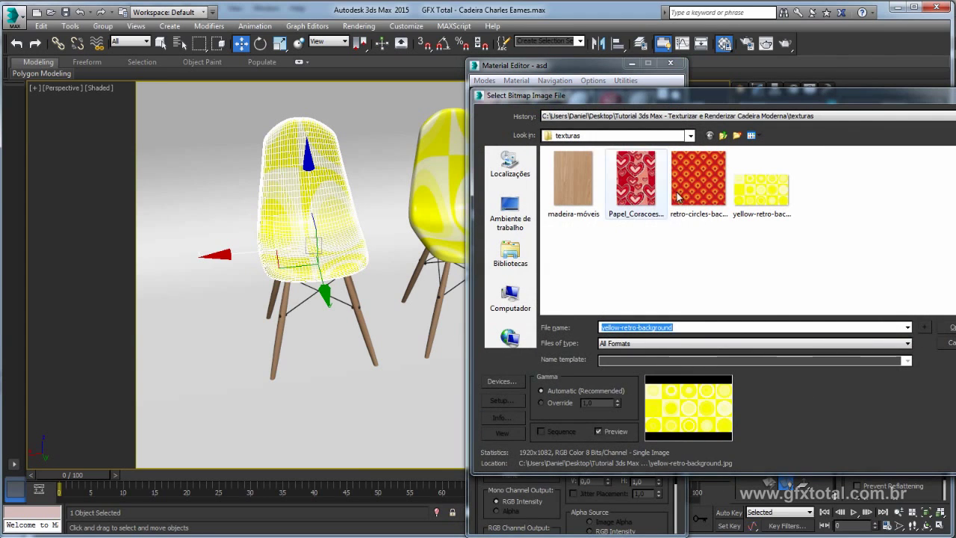
{"action": "left_click", "coordinate": [698, 179]}
{"action": "key", "text": "Return"}
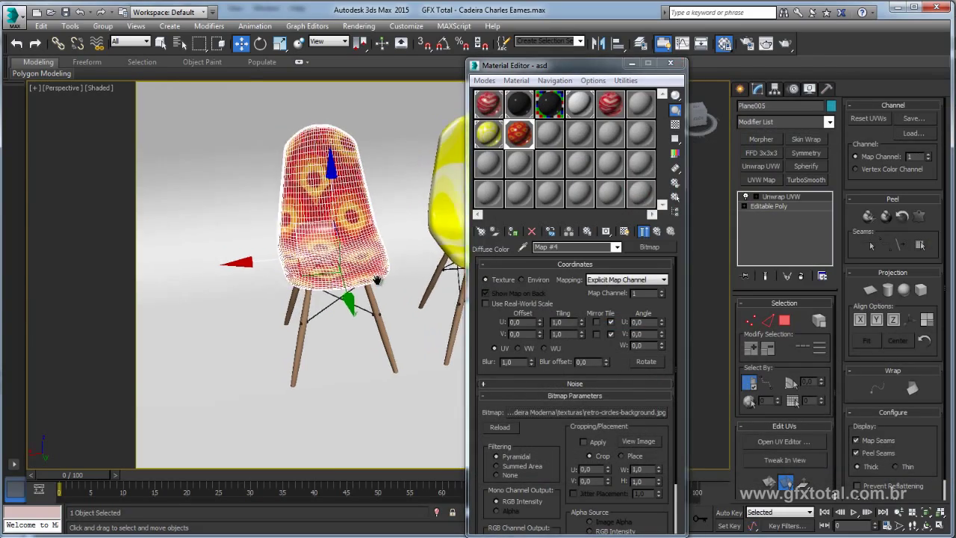
Check the newly textured left chair, close the Material Editor and select the hearts chair's shell.
{"action": "scroll", "coordinate": [330, 310], "scroll_direction": "up", "scroll_amount": 5}
{"action": "mouse_move", "coordinate": [299, 283]}
{"action": "middle_mouse_down", "text": "alt"}
{"action": "mouse_move", "coordinate": [330, 311]}
{"action": "mouse_move", "coordinate": [313, 284]}
{"action": "middle_mouse_up", "text": "alt"}
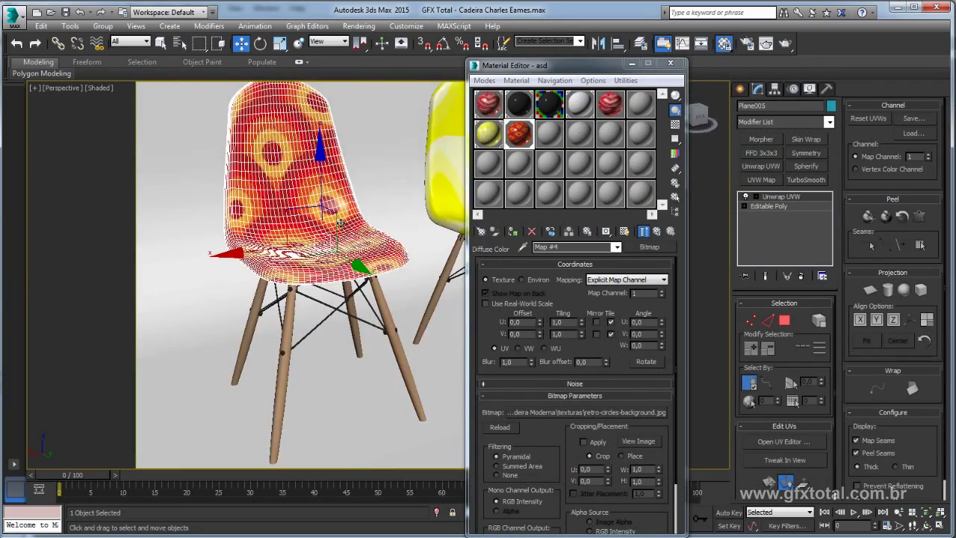
{"action": "scroll", "coordinate": [314, 284], "scroll_direction": "down", "scroll_amount": 4}
{"action": "scroll", "coordinate": [314, 284], "scroll_direction": "down", "scroll_amount": 2}
{"action": "left_click", "coordinate": [669, 63]}
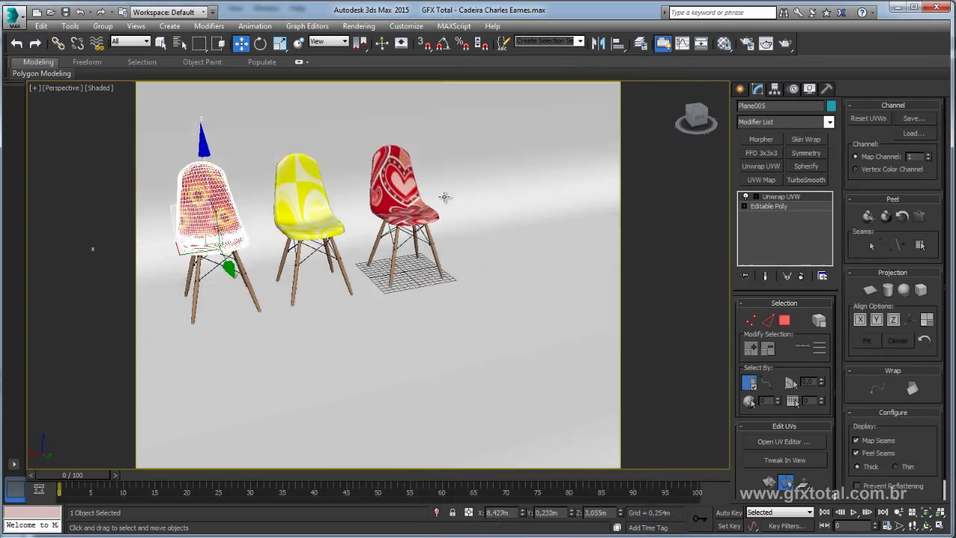
{"action": "middle_click_drag", "start_coordinate": [446, 196], "coordinate": [427, 247], "text": "alt"}
{"action": "left_click", "coordinate": [427, 247]}
Copy the hearts chair to its right and give the clone the plain glossy white material.
{"action": "left_click", "coordinate": [723, 43]}
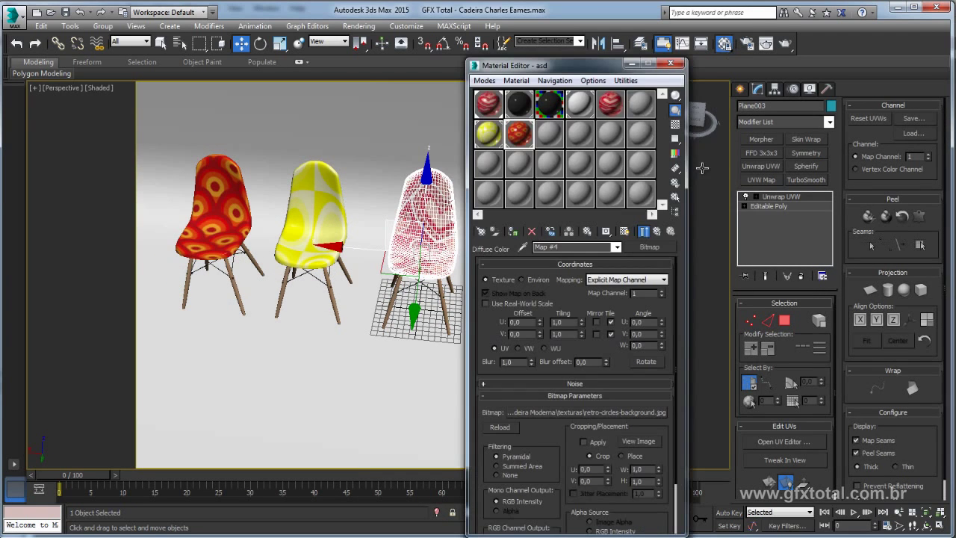
{"action": "left_click_drag", "start_coordinate": [551, 142], "coordinate": [551, 142]}
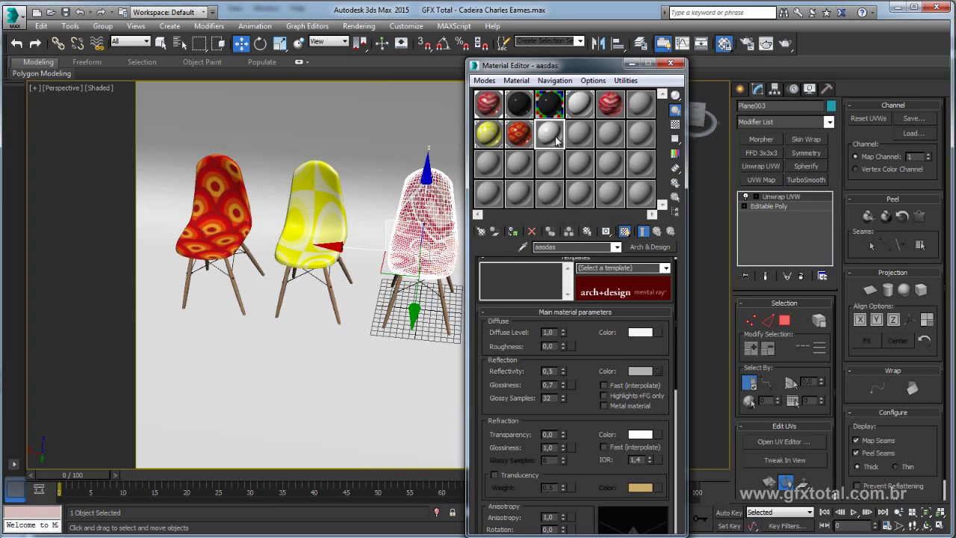
{"action": "middle_click_drag", "start_coordinate": [406, 187], "coordinate": [302, 186]}
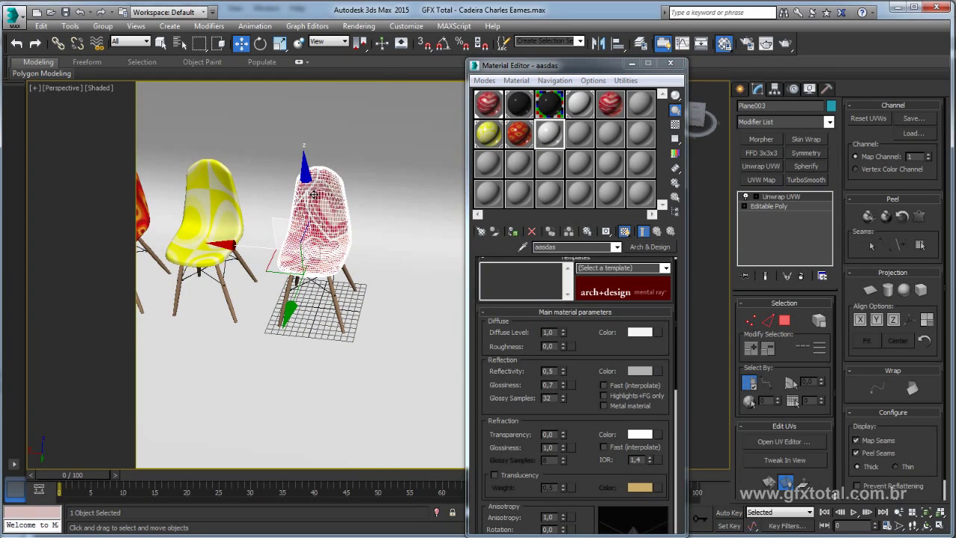
{"action": "left_click", "coordinate": [315, 194]}
{"action": "left_click_drag", "start_coordinate": [272, 273], "coordinate": [381, 282], "text": "shift"}
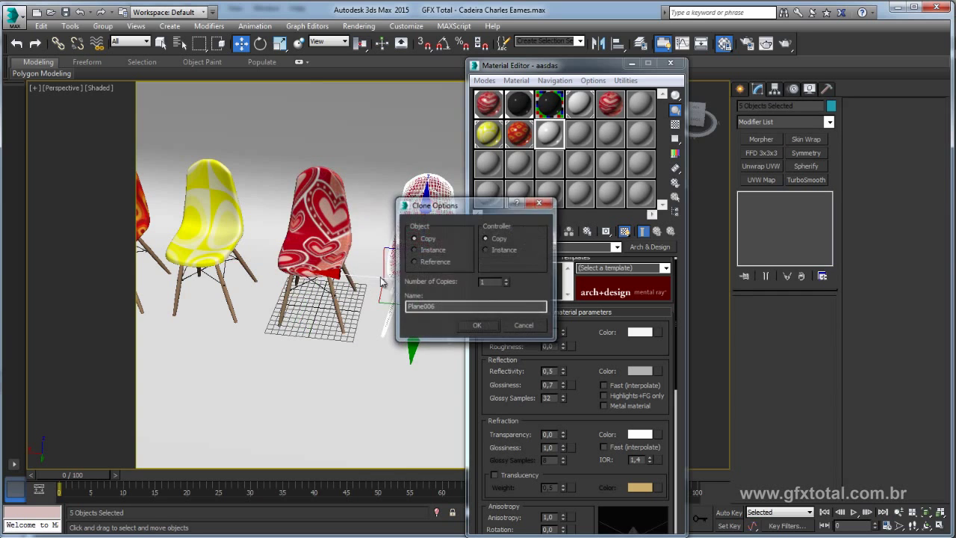
{"action": "left_click", "coordinate": [476, 325]}
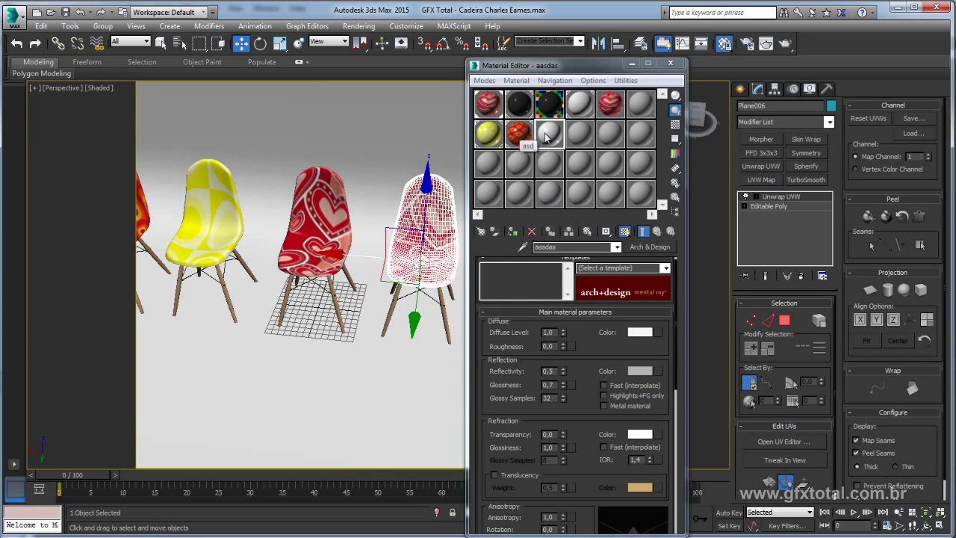
{"action": "left_click_drag", "start_coordinate": [546, 137], "coordinate": [423, 247]}
Move the white chair forward and left, and the hearts chair to the right end.
{"action": "key", "text": "m"}
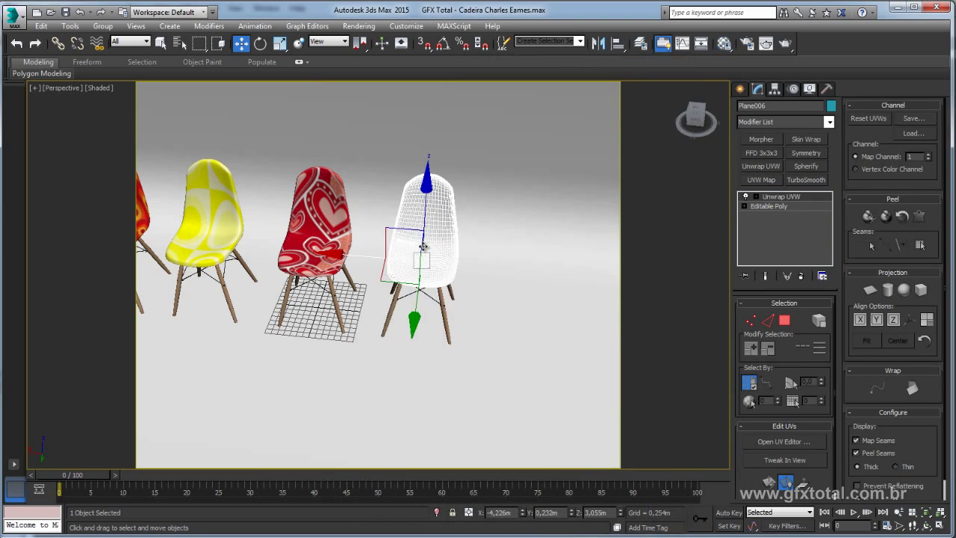
{"action": "mouse_move", "coordinate": [422, 246]}
{"action": "middle_mouse_down", "text": "alt"}
{"action": "mouse_move", "coordinate": [405, 267]}
{"action": "mouse_move", "coordinate": [416, 266]}
{"action": "middle_mouse_up", "text": "alt"}
{"action": "left_click_drag", "start_coordinate": [416, 267], "coordinate": [363, 326]}
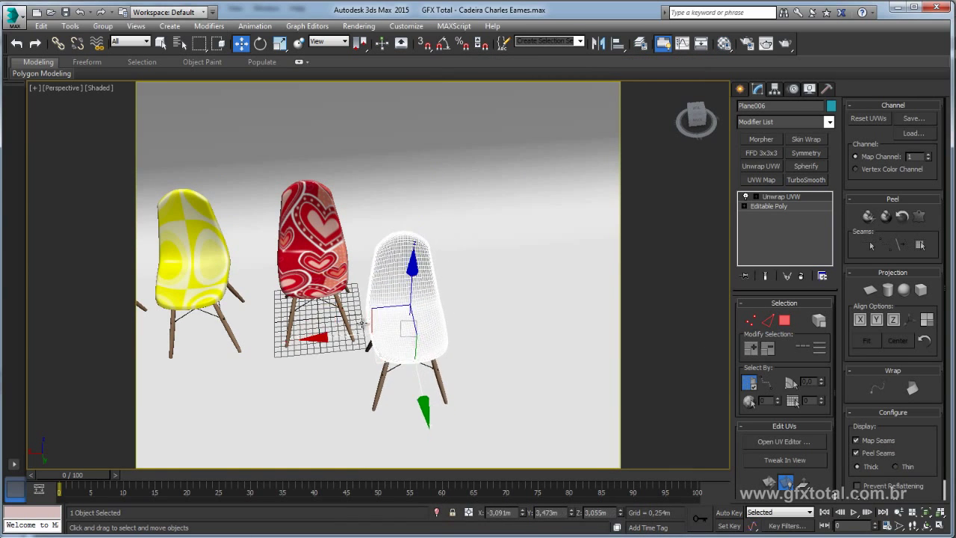
{"action": "middle_click_drag", "start_coordinate": [363, 326], "coordinate": [430, 278]}
{"action": "left_click", "coordinate": [374, 276]}
{"action": "left_click_drag", "start_coordinate": [351, 254], "coordinate": [430, 245]}
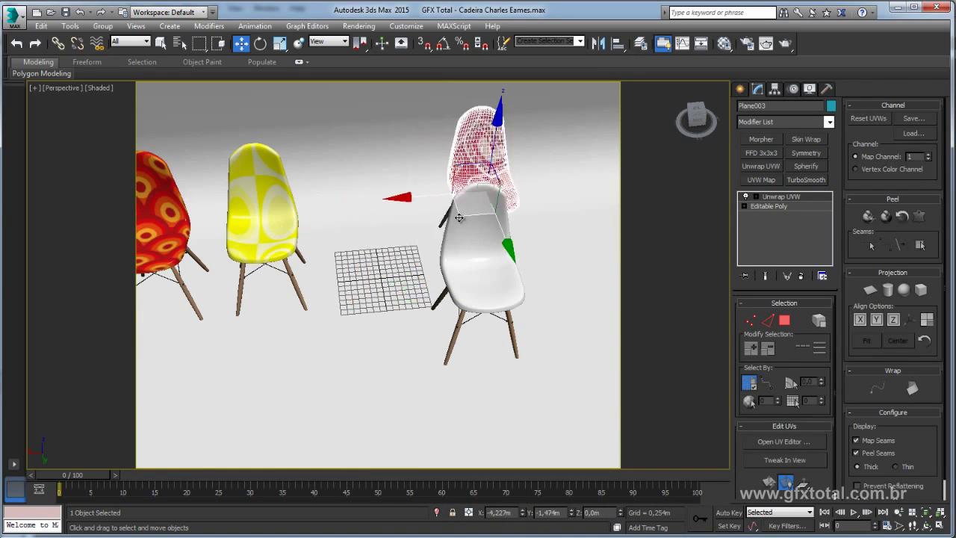
Slide the yellow and retro circles chairs right into the row beside the white chair.
{"action": "left_click", "coordinate": [253, 274]}
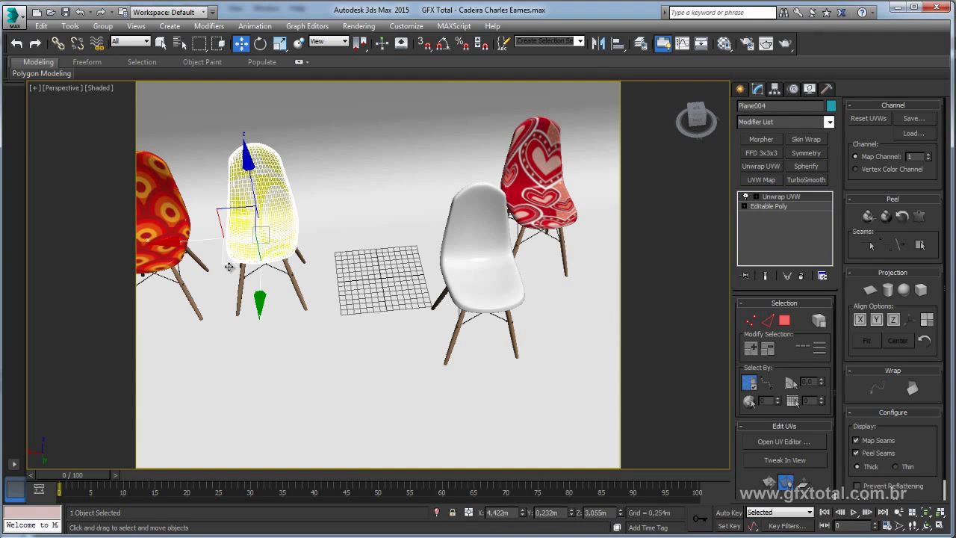
{"action": "left_click_drag", "start_coordinate": [228, 266], "coordinate": [315, 266]}
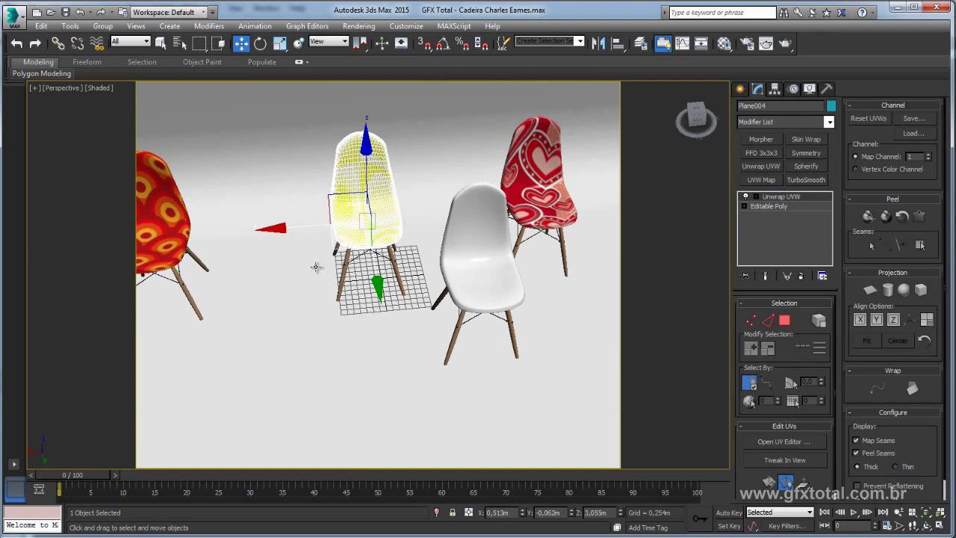
{"action": "left_click", "coordinate": [180, 252]}
{"action": "middle_click_drag", "start_coordinate": [179, 252], "coordinate": [276, 271]}
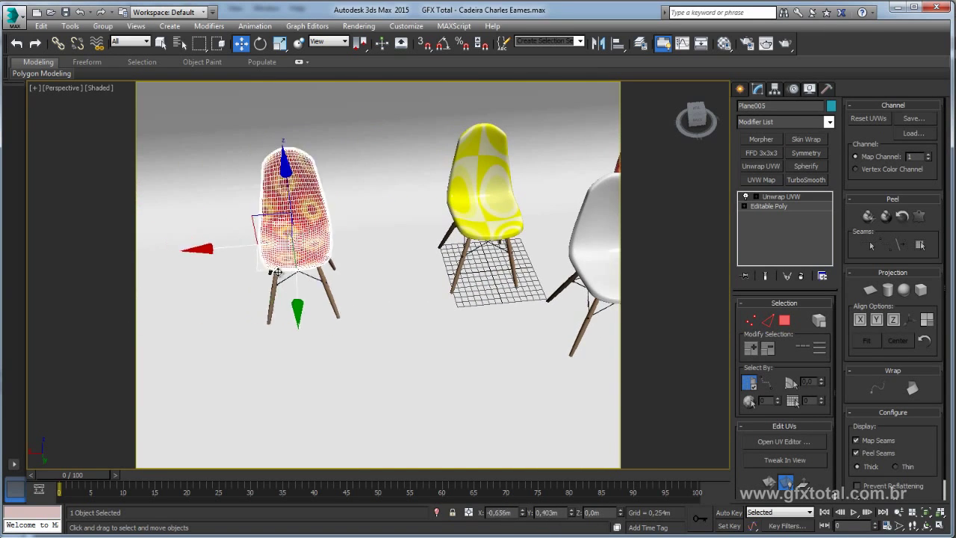
{"action": "left_click_drag", "start_coordinate": [277, 271], "coordinate": [373, 299]}
{"action": "key", "text": "e"}
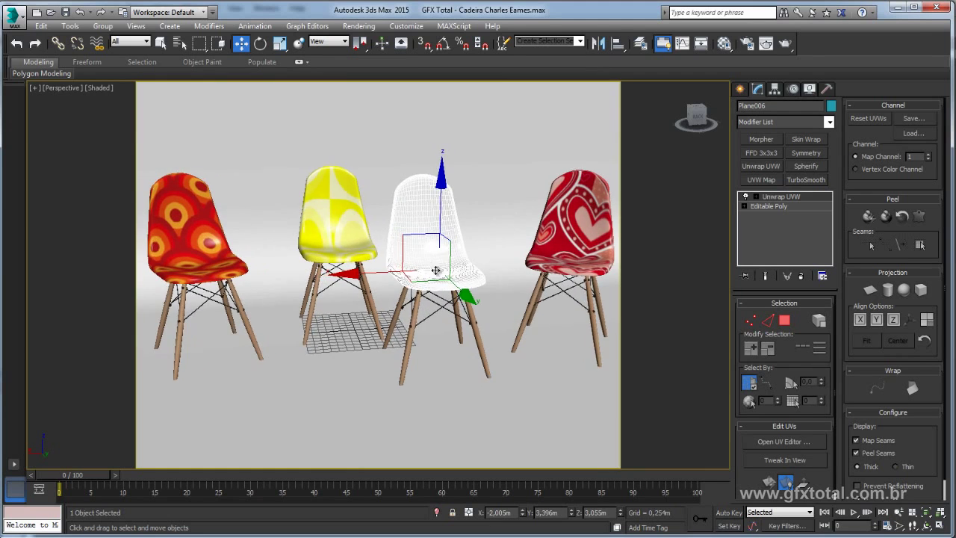
{"action": "middle_click_drag", "start_coordinate": [436, 270], "coordinate": [448, 267], "text": "alt"}
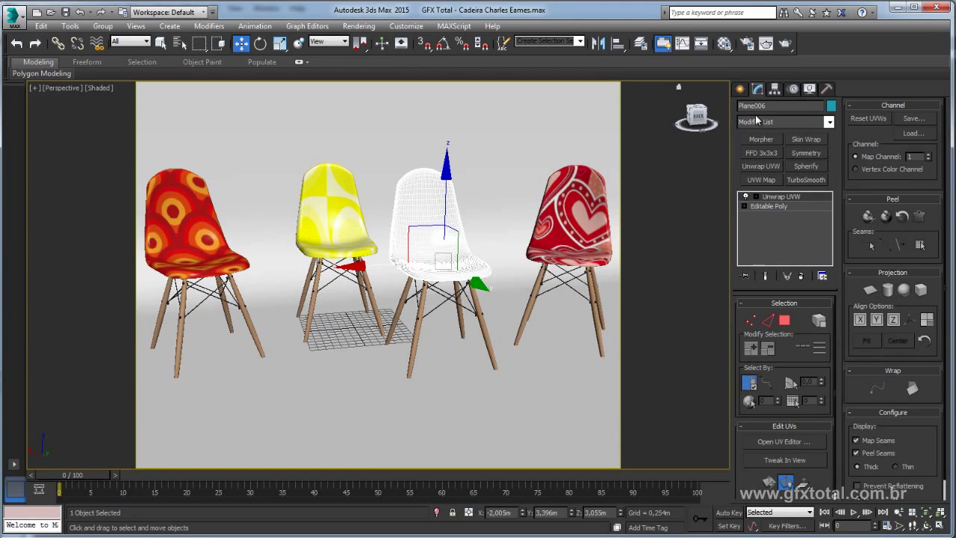
Look through Camera001 and widen its lens to 18 mm.
{"action": "key", "text": "c"}
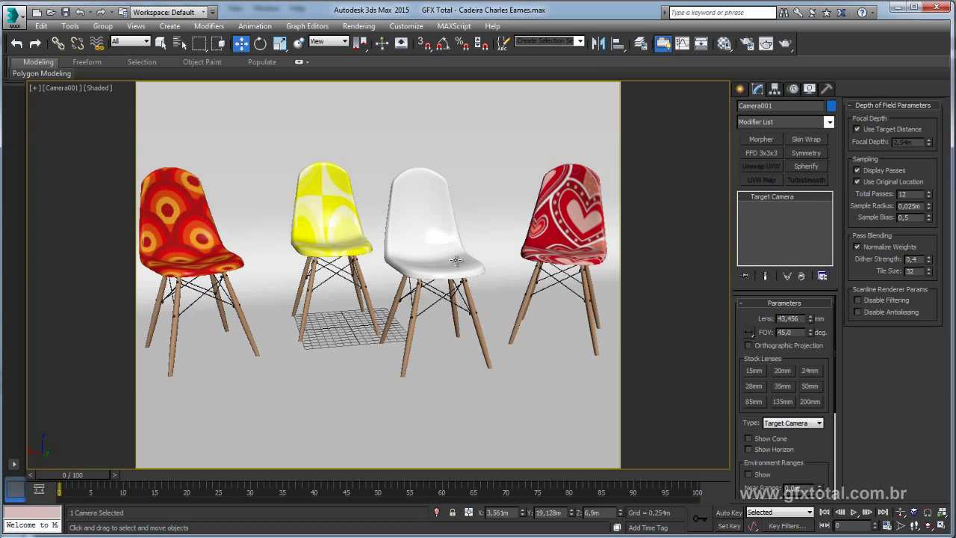
{"action": "key", "text": "p"}
{"action": "mouse_move", "coordinate": [456, 260]}
{"action": "middle_mouse_down", "text": "alt"}
{"action": "mouse_move", "coordinate": [556, 258]}
{"action": "mouse_move", "coordinate": [792, 330]}
{"action": "middle_mouse_up", "text": "alt"}
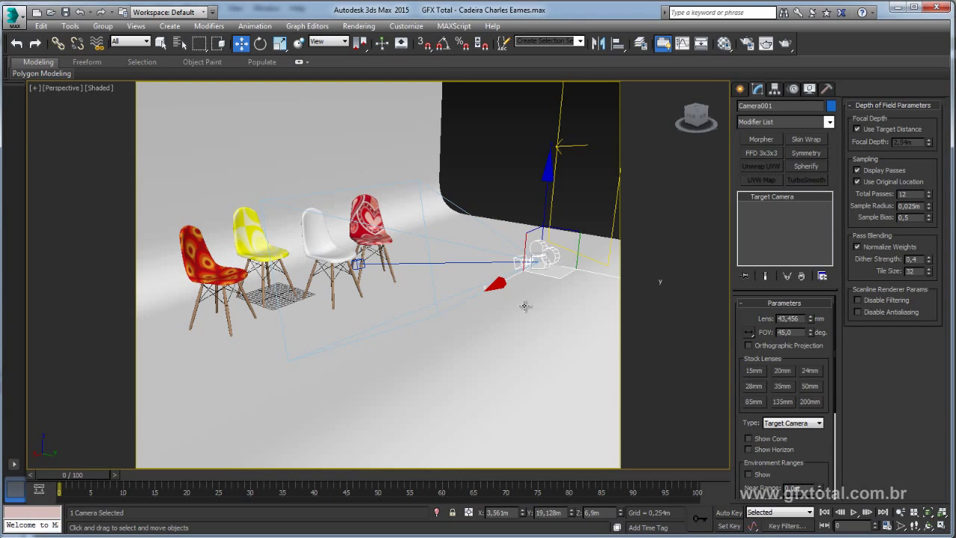
{"action": "key", "text": "c"}
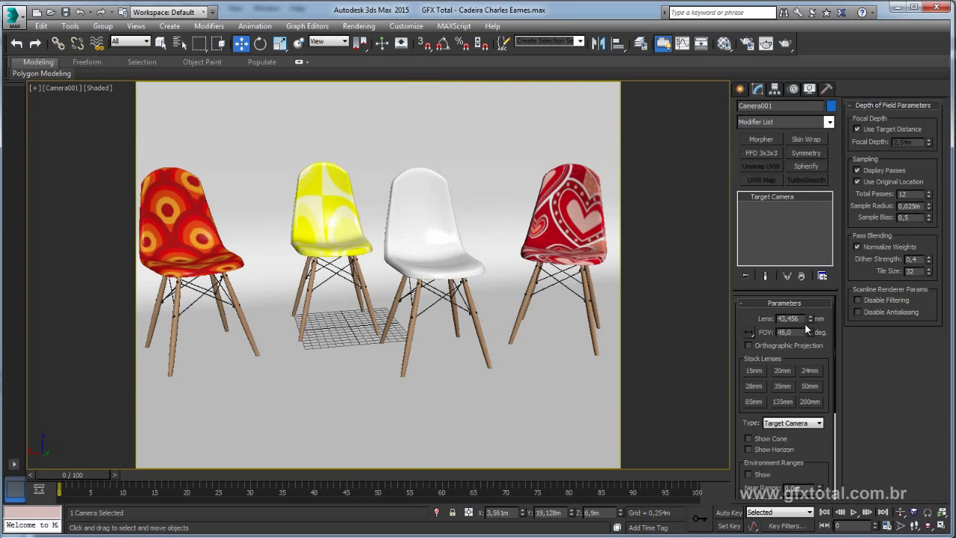
{"action": "left_click_drag", "start_coordinate": [810, 319], "coordinate": [812, 335]}
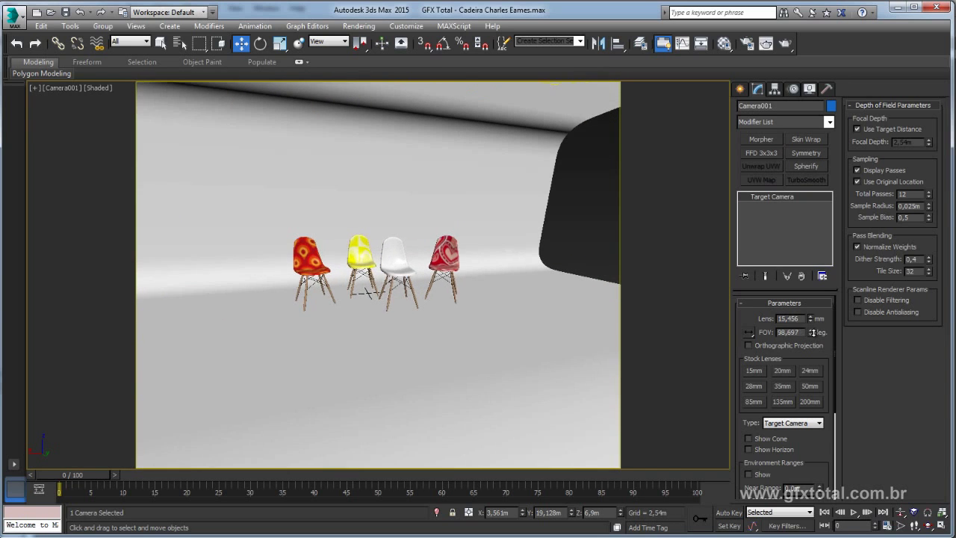
{"action": "type", "text": "18"}
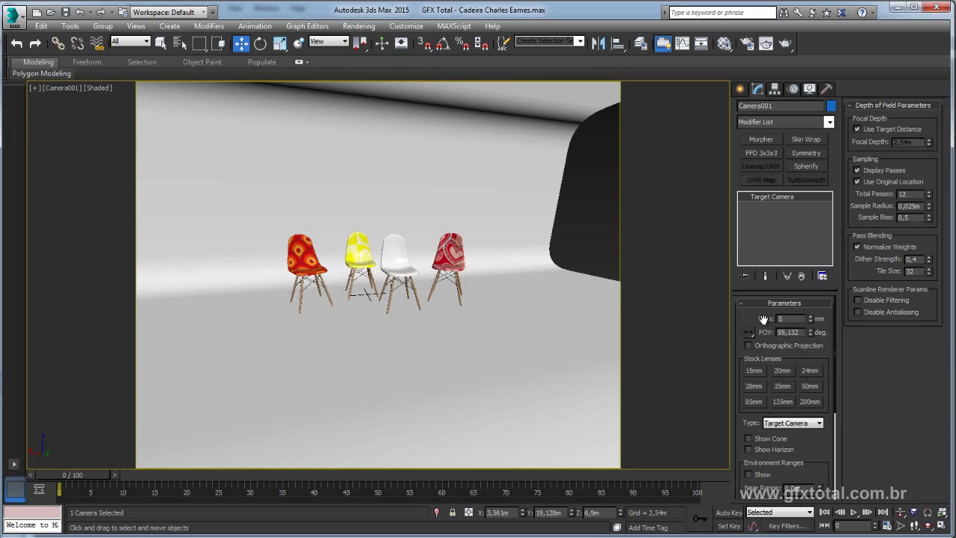
{"action": "key", "text": "Return"}
Dolly the camera and set the lens to 35 mm so all four chairs fit in frame.
{"action": "left_click", "coordinate": [900, 512]}
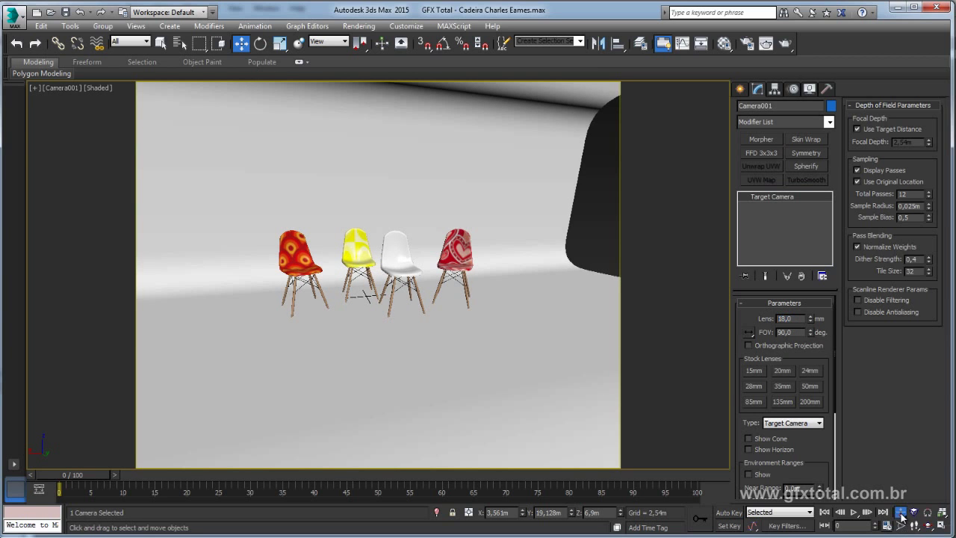
{"action": "mouse_move", "coordinate": [426, 335]}
{"action": "left_mouse_down"}
{"action": "mouse_move", "coordinate": [417, 275]}
{"action": "mouse_move", "coordinate": [418, 290]}
{"action": "left_mouse_up"}
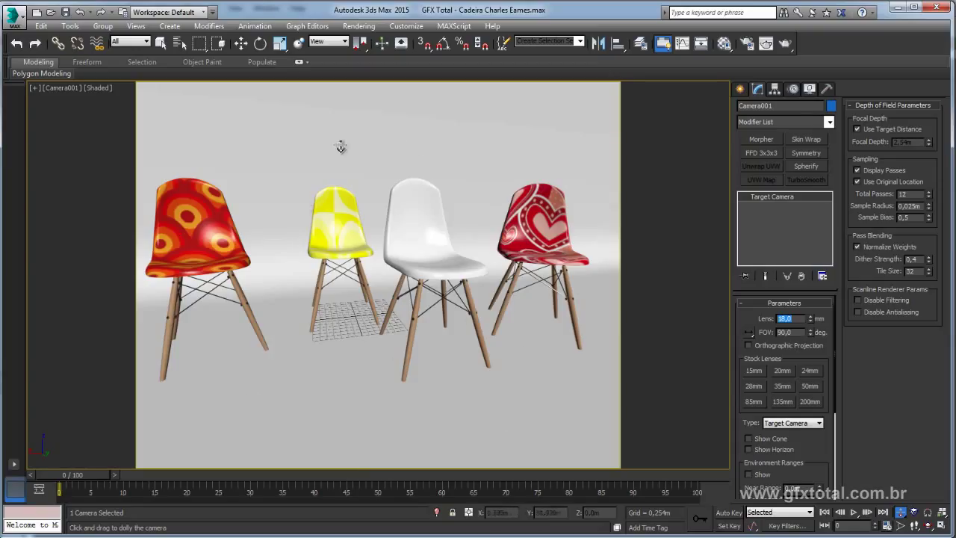
{"action": "double_click", "coordinate": [786, 320]}
{"action": "left_click_drag", "start_coordinate": [812, 319], "coordinate": [811, 291]}
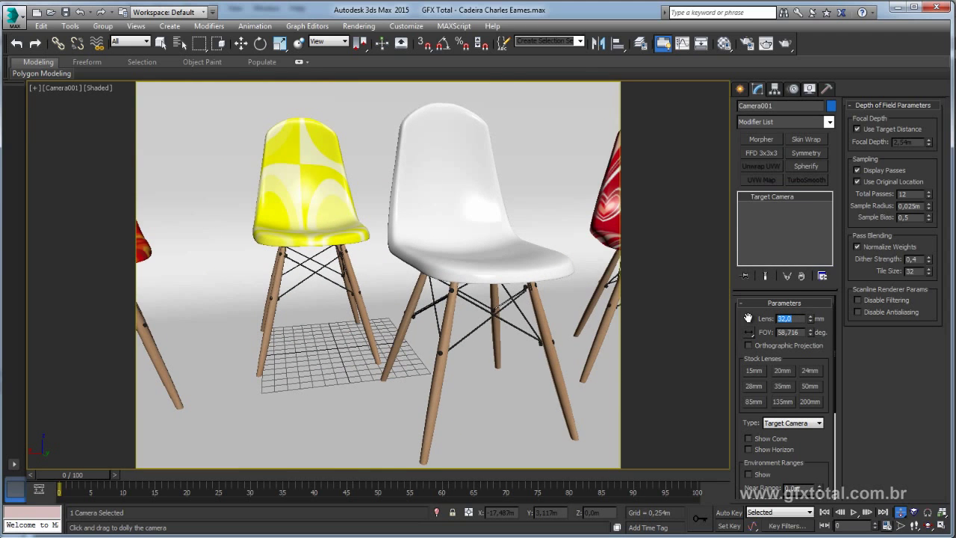
{"action": "type", "text": "35"}
{"action": "key", "text": "Return"}
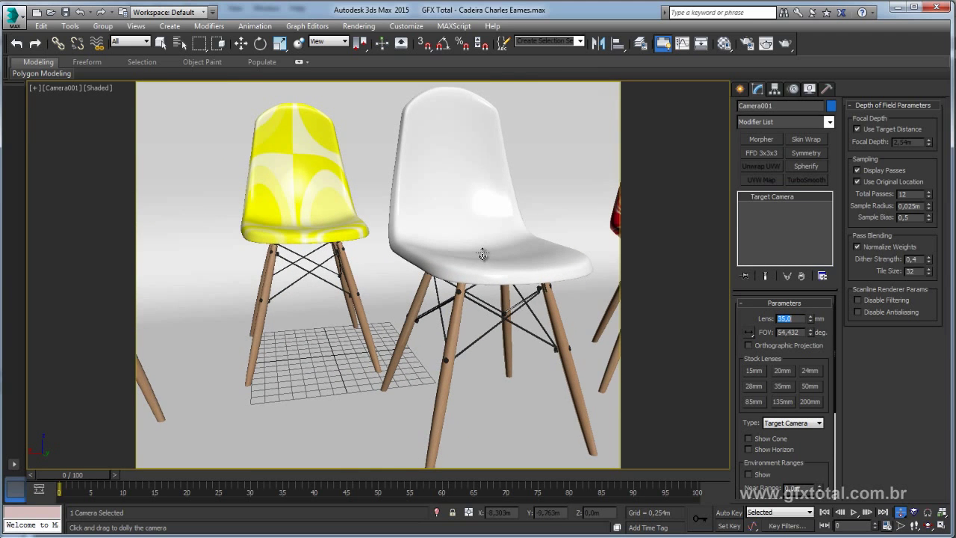
{"action": "left_click_drag", "start_coordinate": [482, 255], "coordinate": [510, 451]}
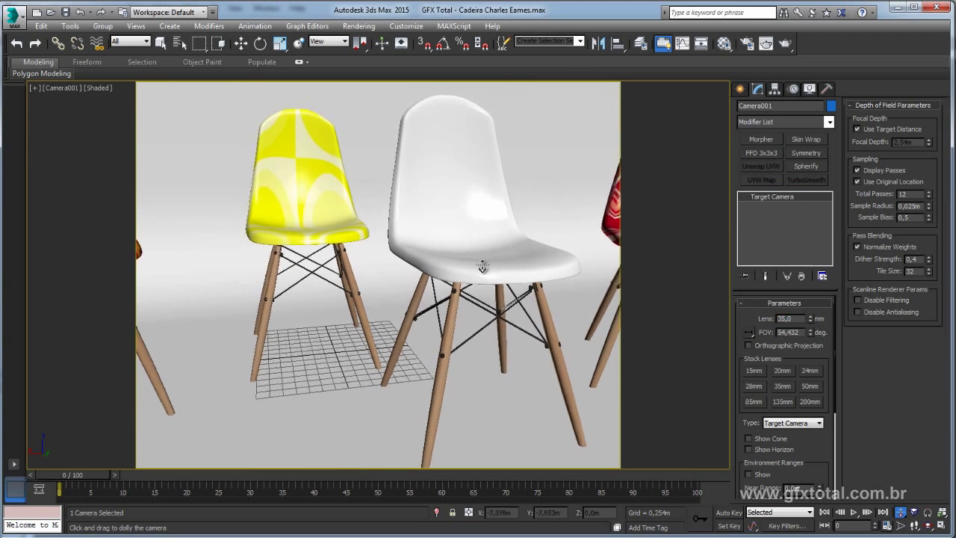
{"action": "middle_click_drag", "start_coordinate": [451, 287], "coordinate": [458, 285]}
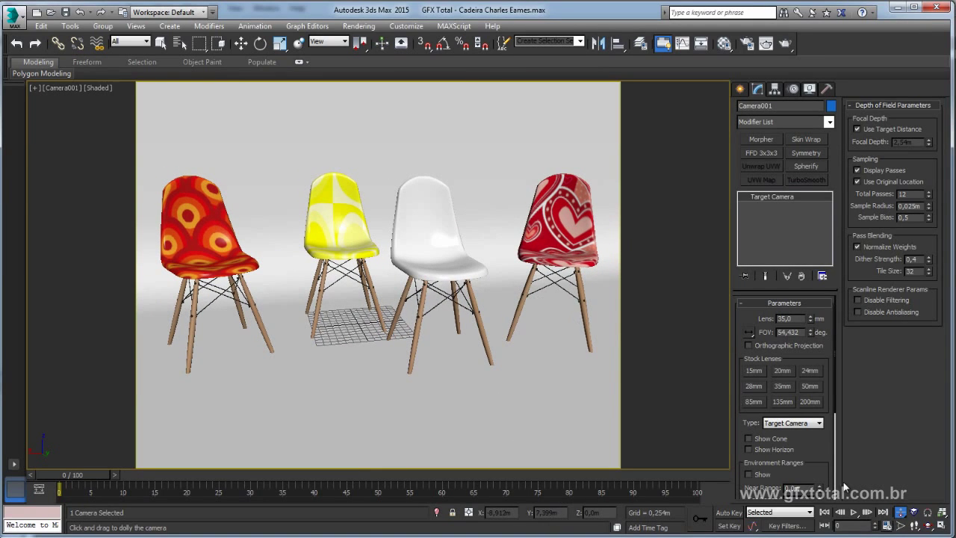
Orbit Camera001 to a slightly lower viewing angle on the four chairs.
{"action": "left_click", "coordinate": [928, 525]}
{"action": "mouse_move", "coordinate": [522, 326]}
{"action": "left_mouse_down"}
{"action": "mouse_move", "coordinate": [518, 284]}
{"action": "mouse_move", "coordinate": [486, 271]}
{"action": "mouse_move", "coordinate": [469, 299]}
{"action": "mouse_move", "coordinate": [473, 279]}
{"action": "mouse_move", "coordinate": [459, 277]}
{"action": "left_mouse_up"}
{"action": "key", "text": "w"}
{"action": "left_click", "coordinate": [927, 525]}
Render the production image from Camera001 and enlarge and zoom the Rendered Frame Window to inspect it.
{"action": "left_click", "coordinate": [785, 43]}
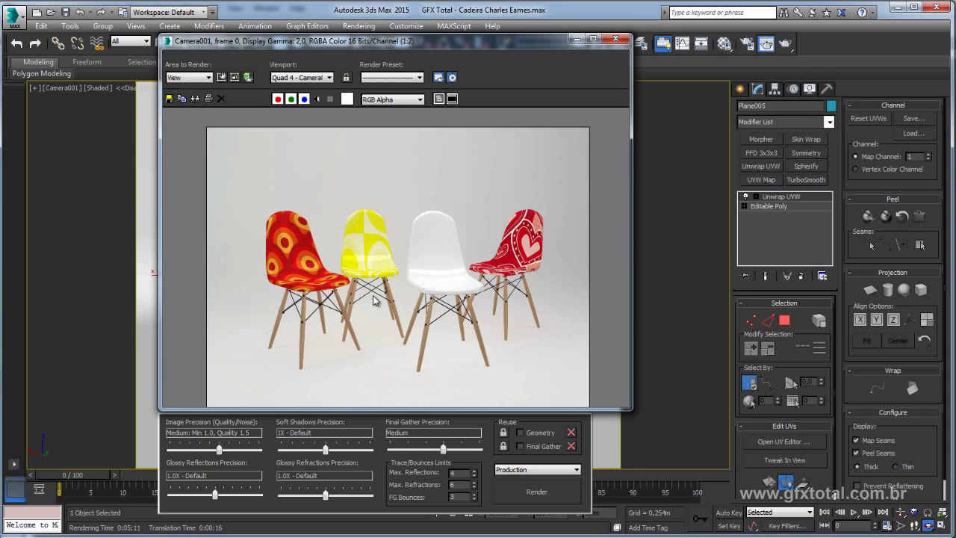
{"action": "scroll", "coordinate": [374, 299], "scroll_direction": "up", "scroll_amount": 1}
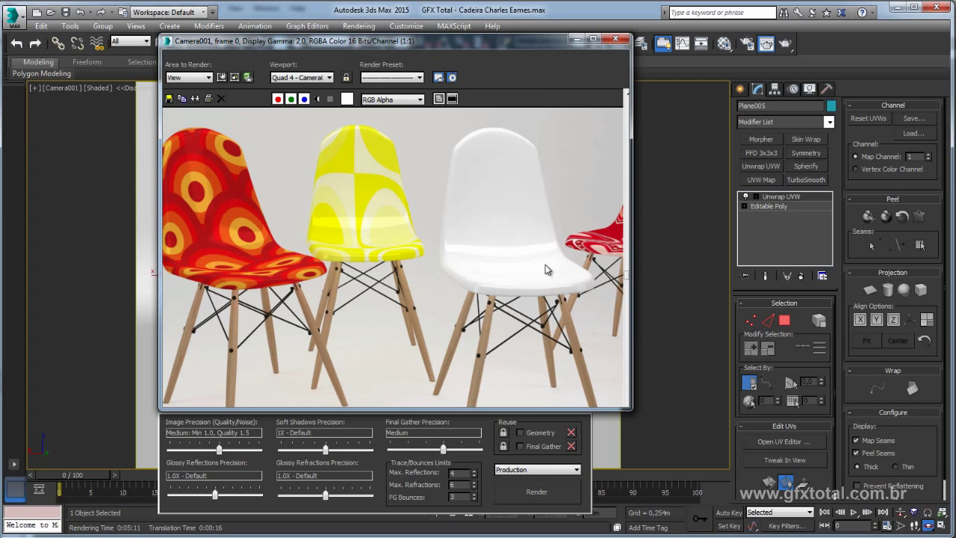
{"action": "left_click", "coordinate": [592, 38]}
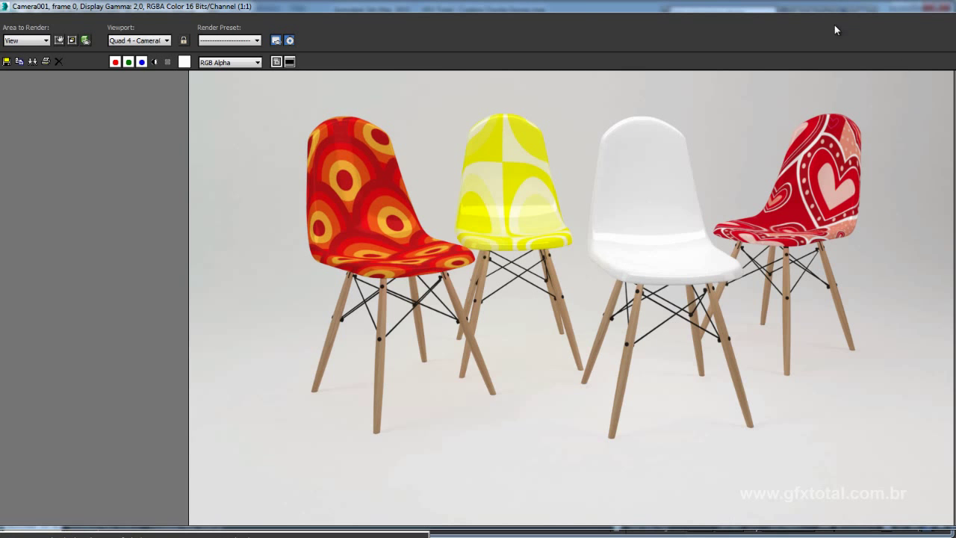
{"action": "left_click_drag", "start_coordinate": [834, 9], "coordinate": [284, 12]}
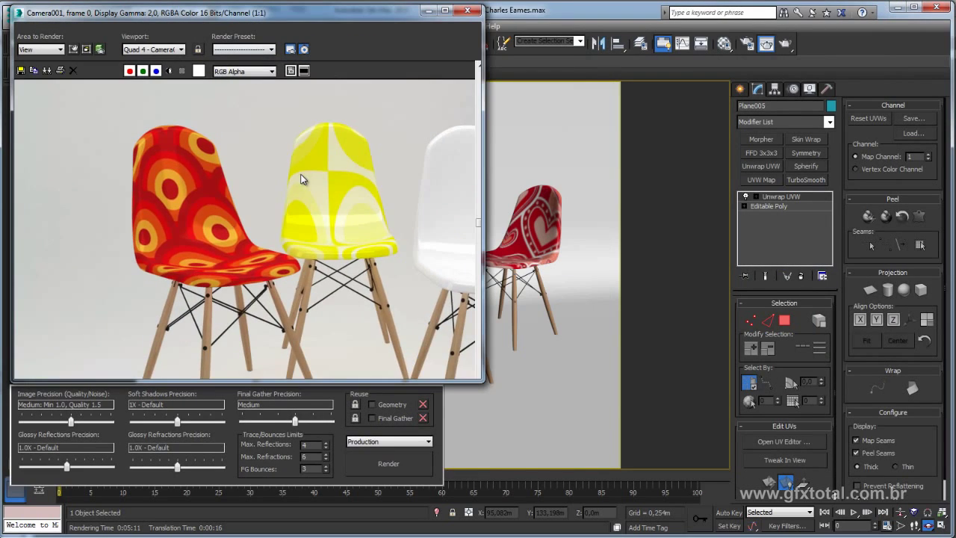
{"action": "scroll", "coordinate": [302, 179], "scroll_direction": "down", "scroll_amount": 1}
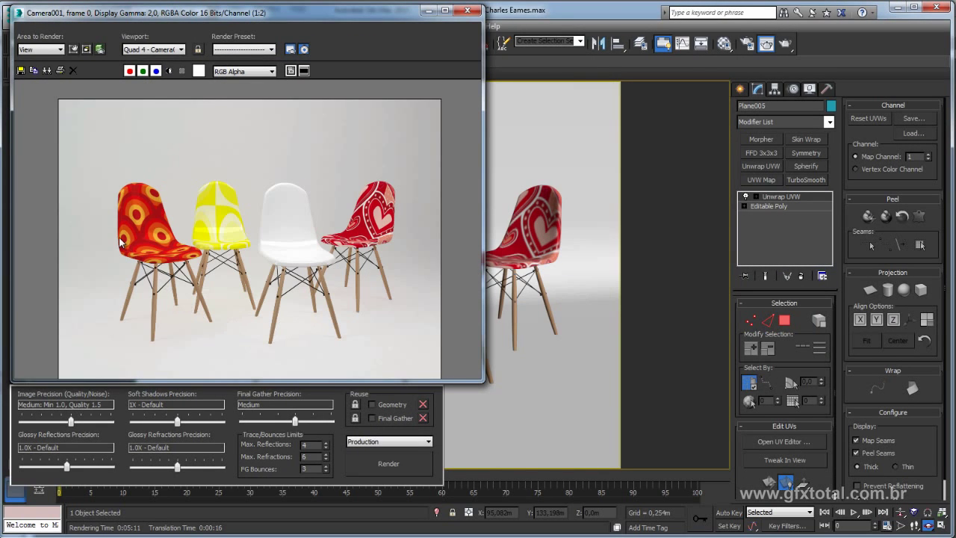